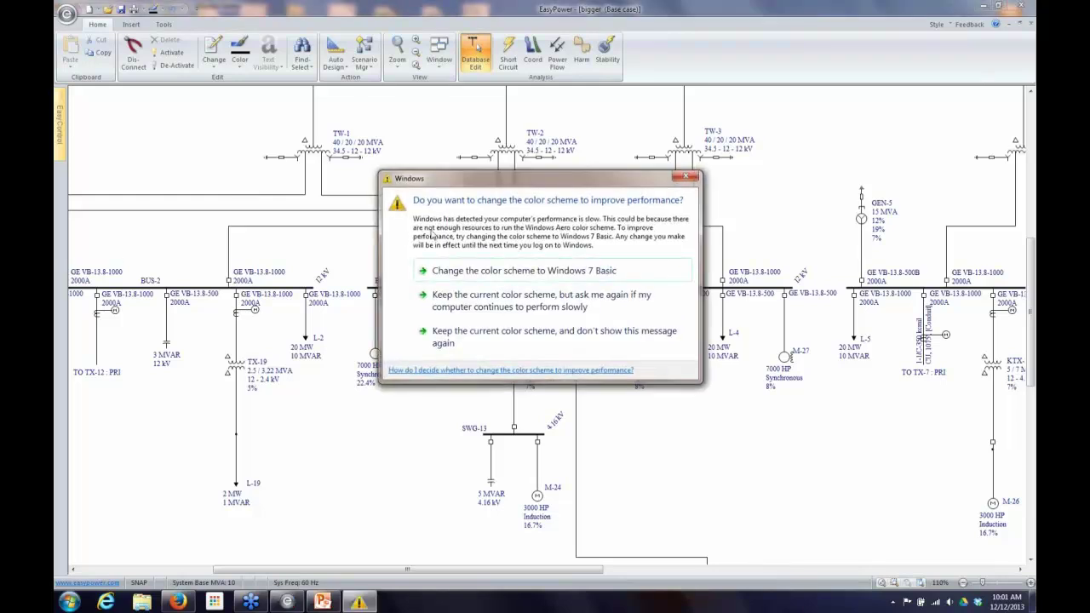
Dismiss the Windows performance prompt by keeping the current color scheme, and enter the Short Circuit analysis focus.
click(460, 300)
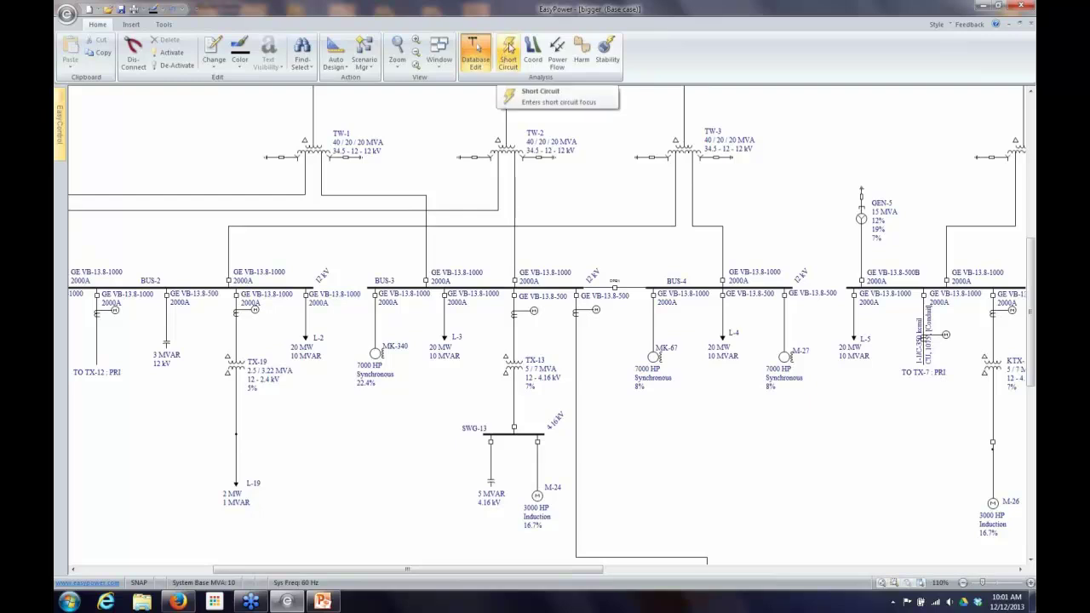
click(509, 49)
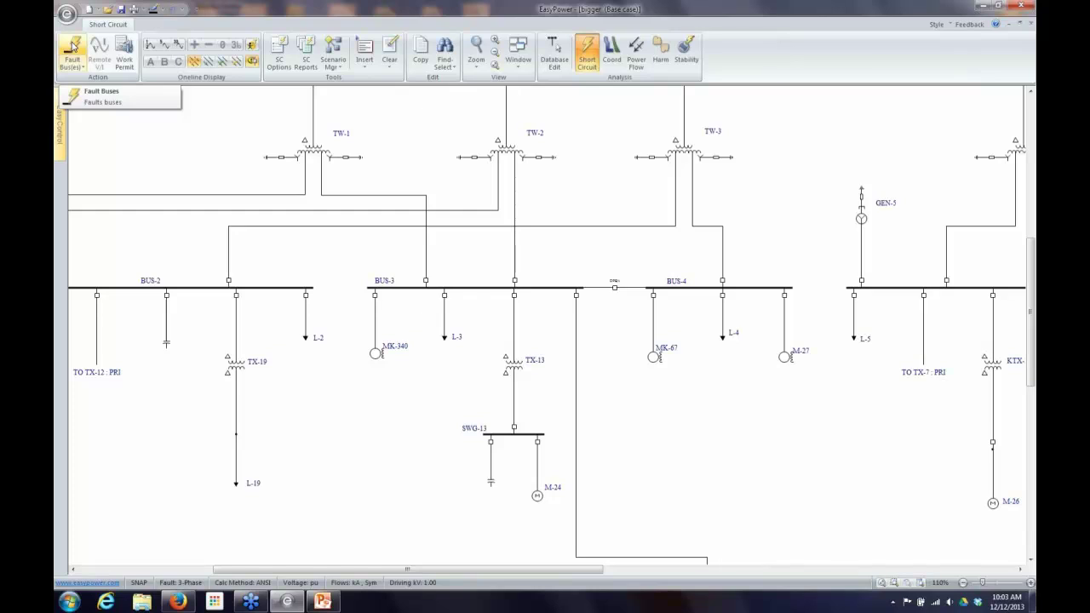
Fault all buses with a three-phase fault and display the momentary results on the one-line.
click(74, 47)
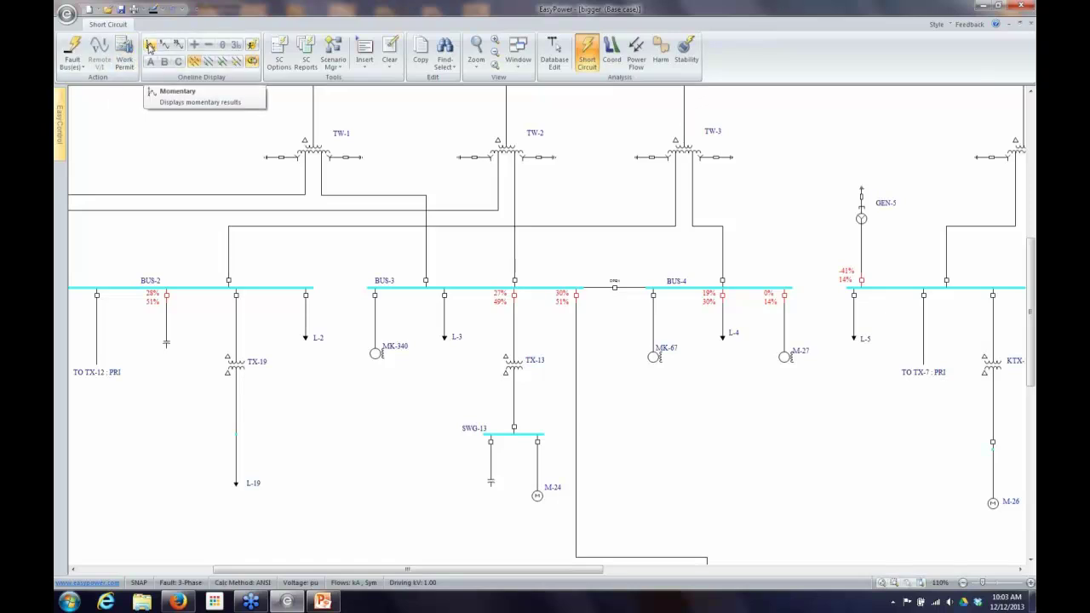
click(149, 48)
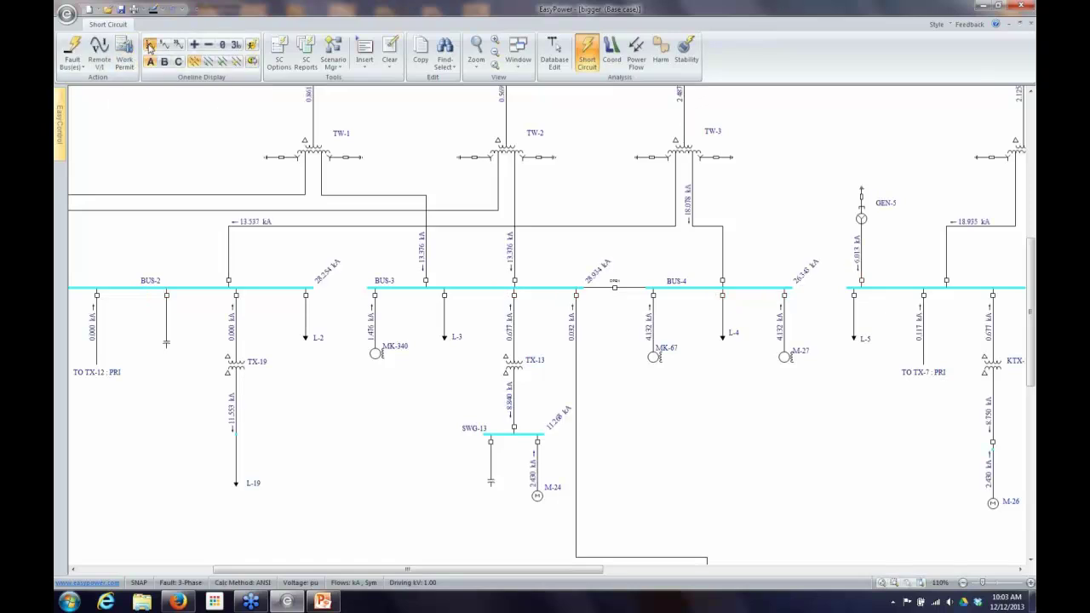
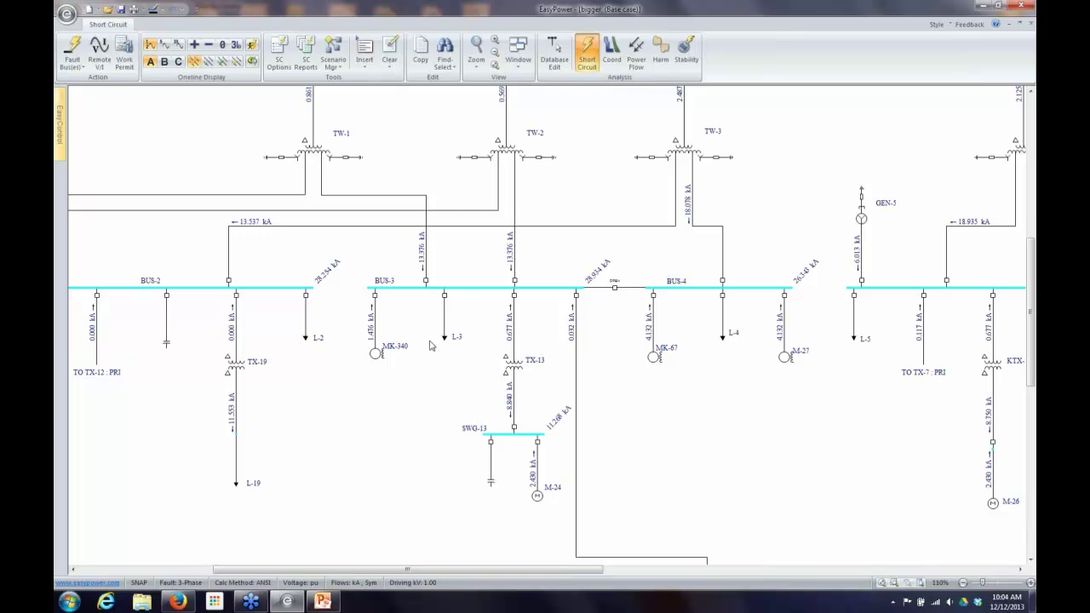
scroll(431, 345, up, 3)
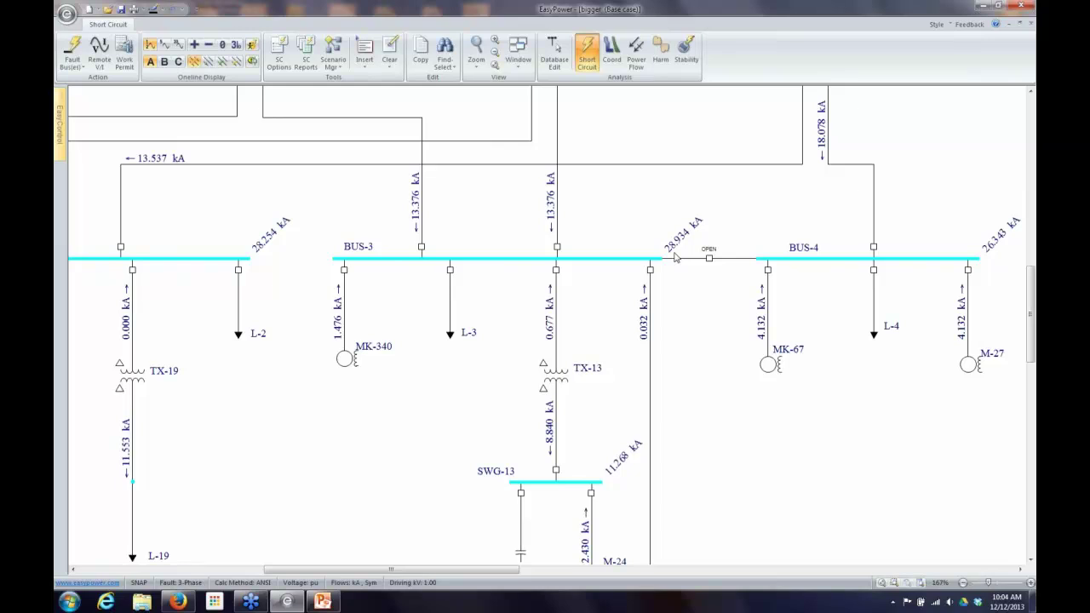
click(151, 47)
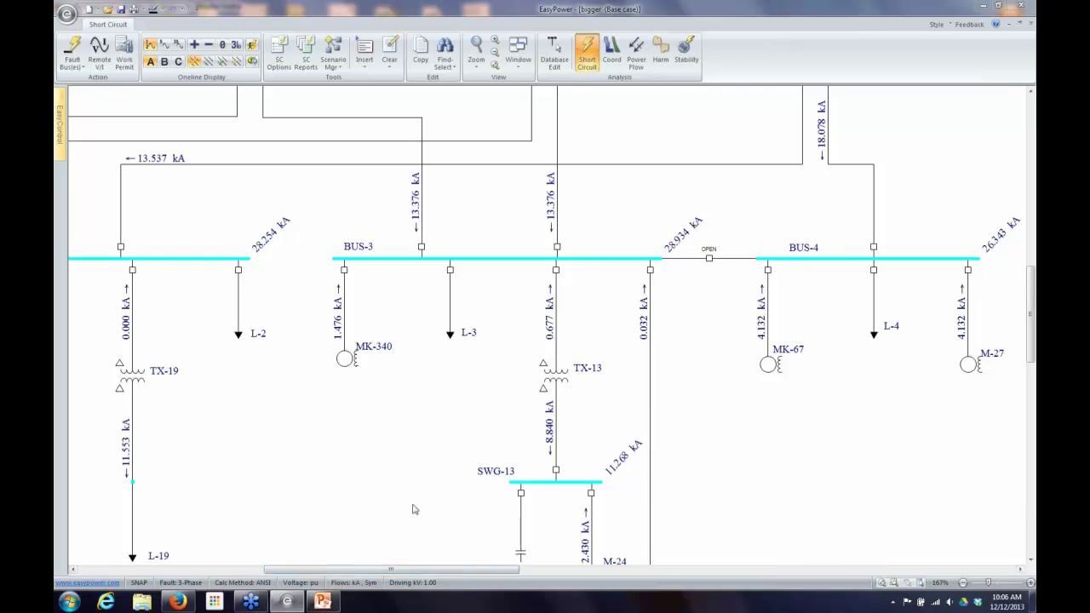
Clear the existing fault results and fault BUS-3 and SWG-13 individually.
scroll(385, 479, down, 2)
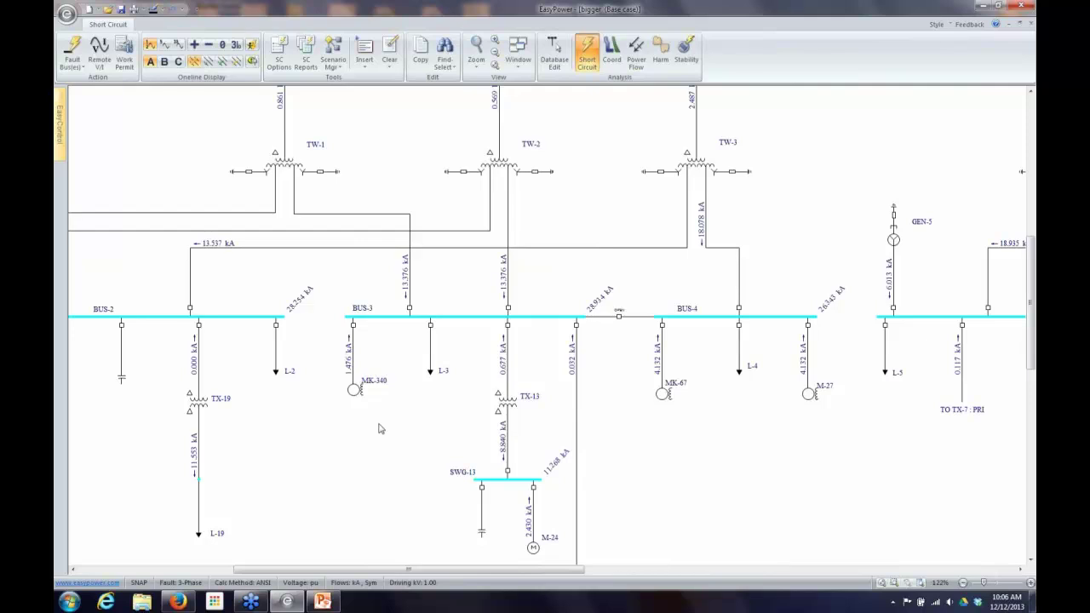
right_click(293, 456)
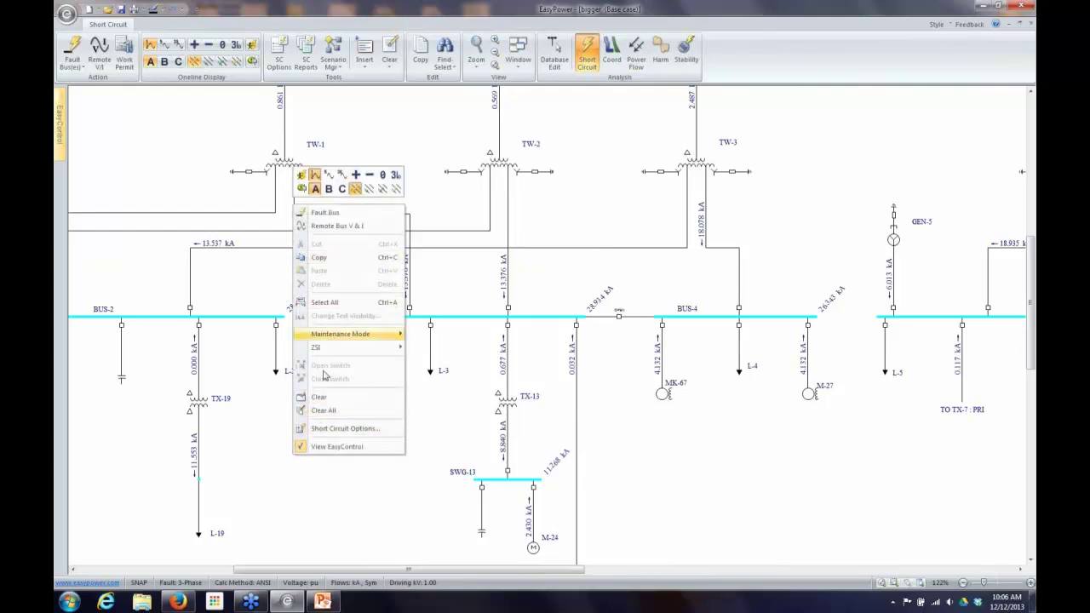
click(318, 398)
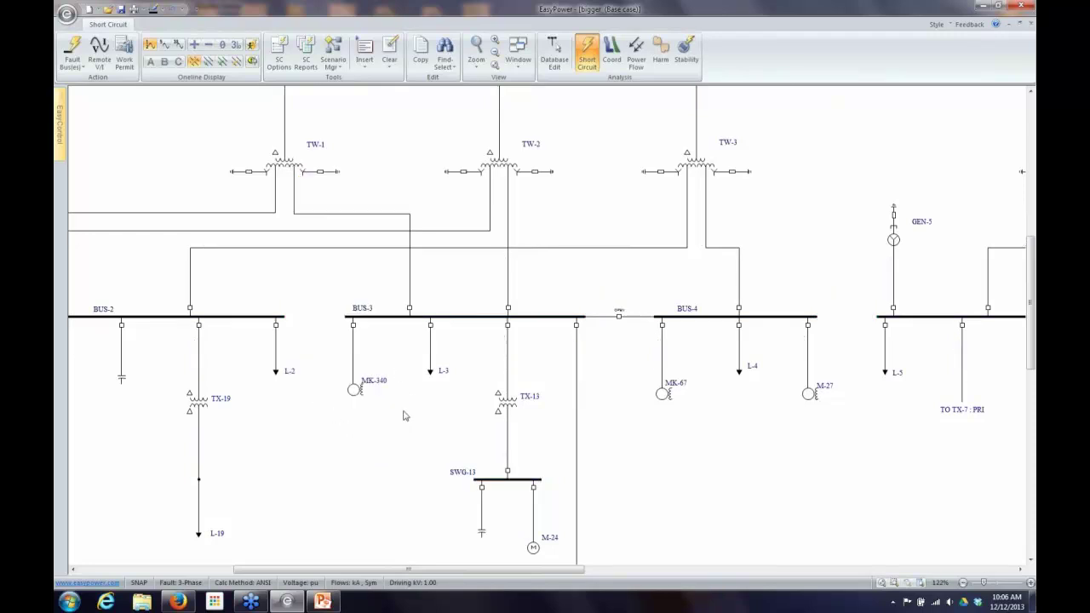
click(478, 318)
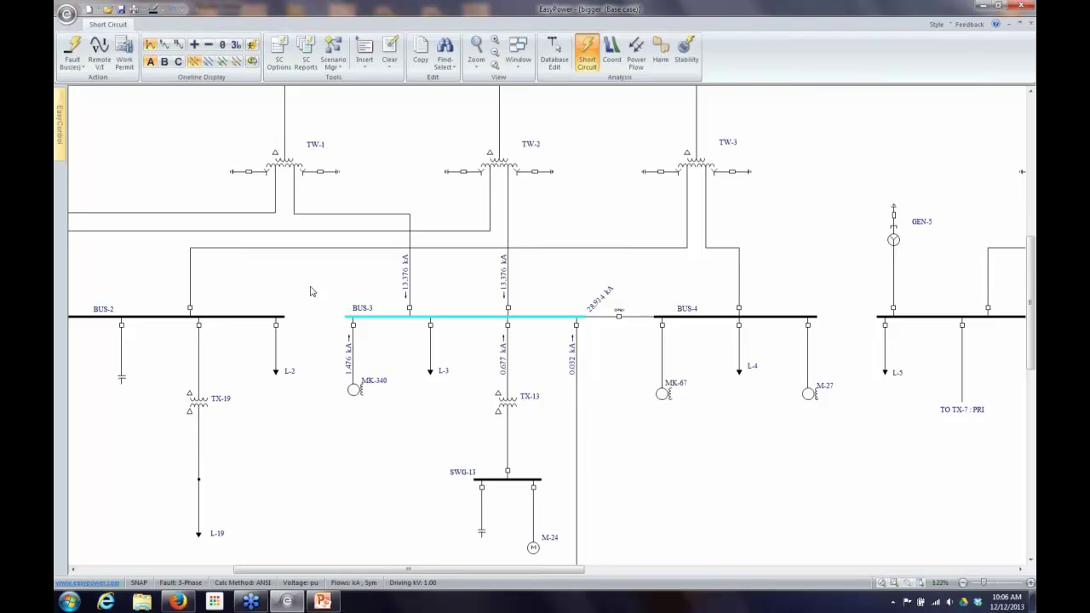
click(492, 480)
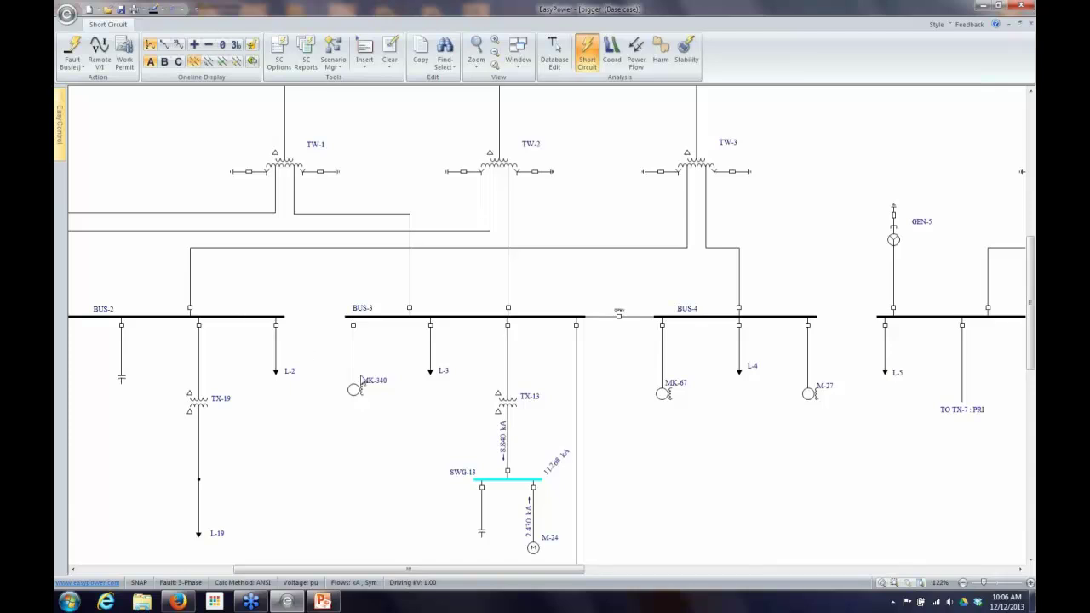
Select BUS-3, BUS-4 and BUS-2 together and fault them as a group.
click(474, 324)
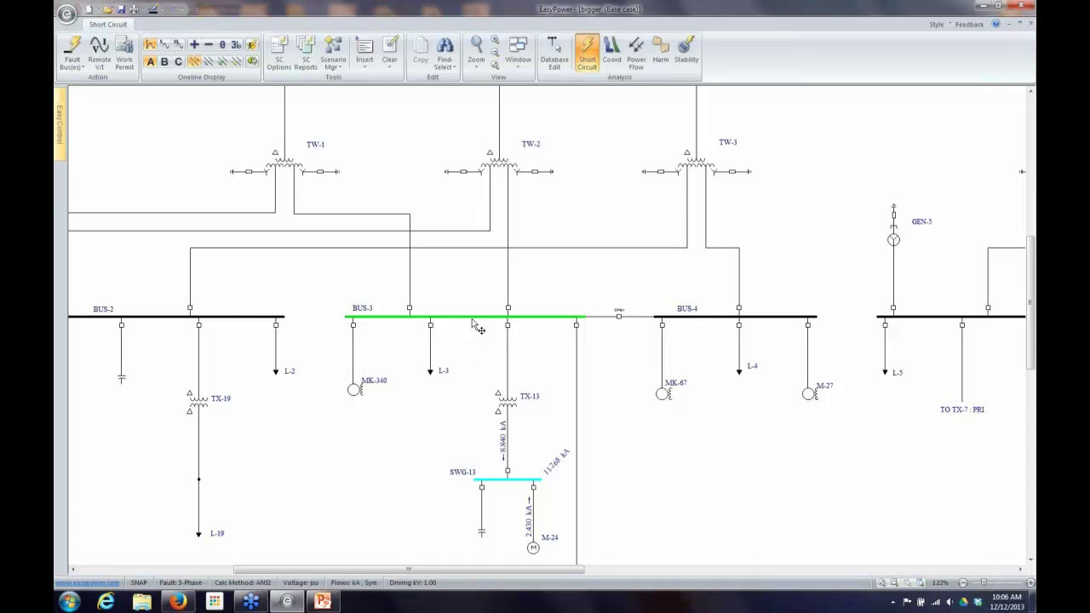
ctrl+click(707, 326)
ctrl+click(211, 324)
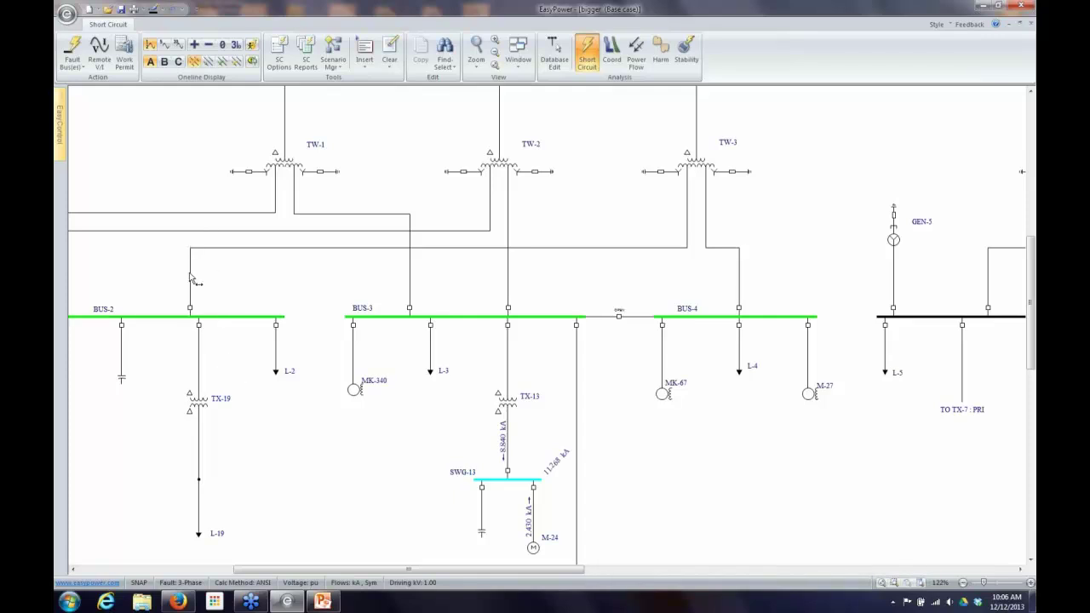
click(71, 54)
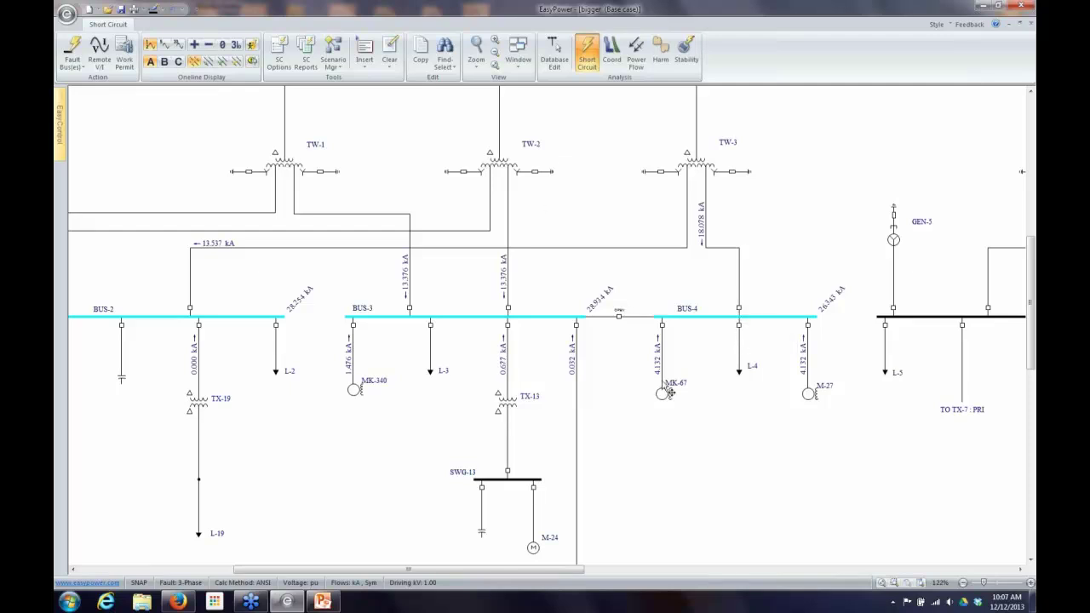
Compare Line to Ground, Double Line to Ground with B-phase currents displayed, and Line to Line faults on the three faulted buses.
mouse_move(197, 346)
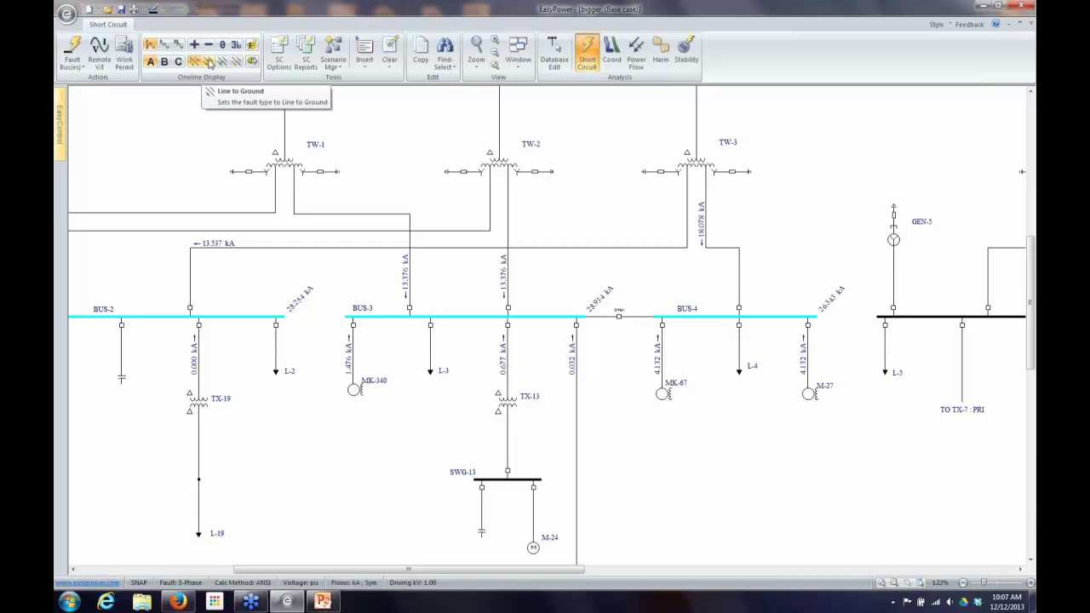
click(209, 63)
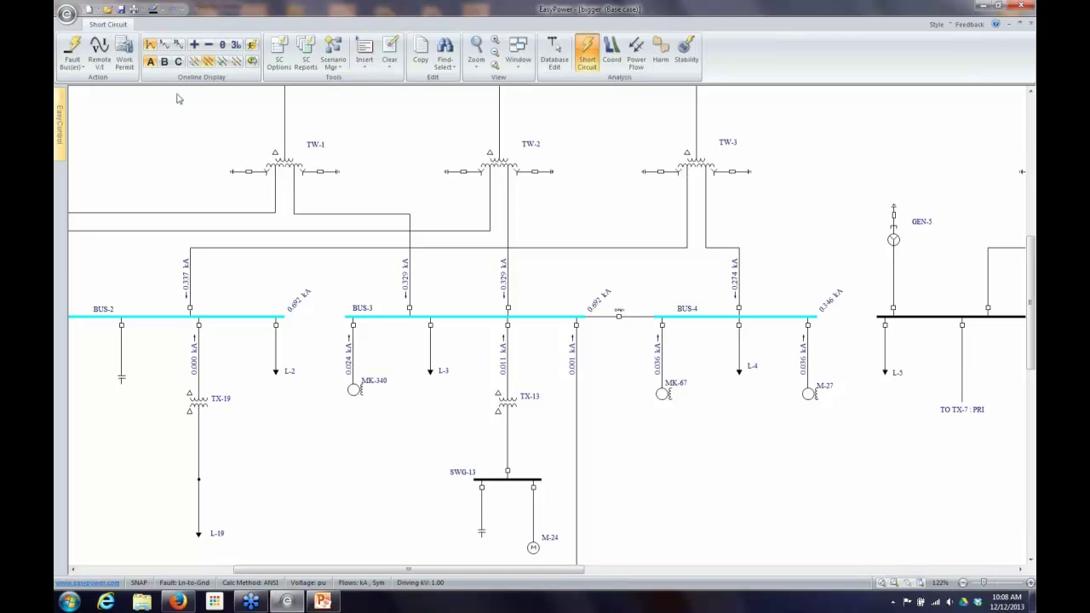
click(223, 65)
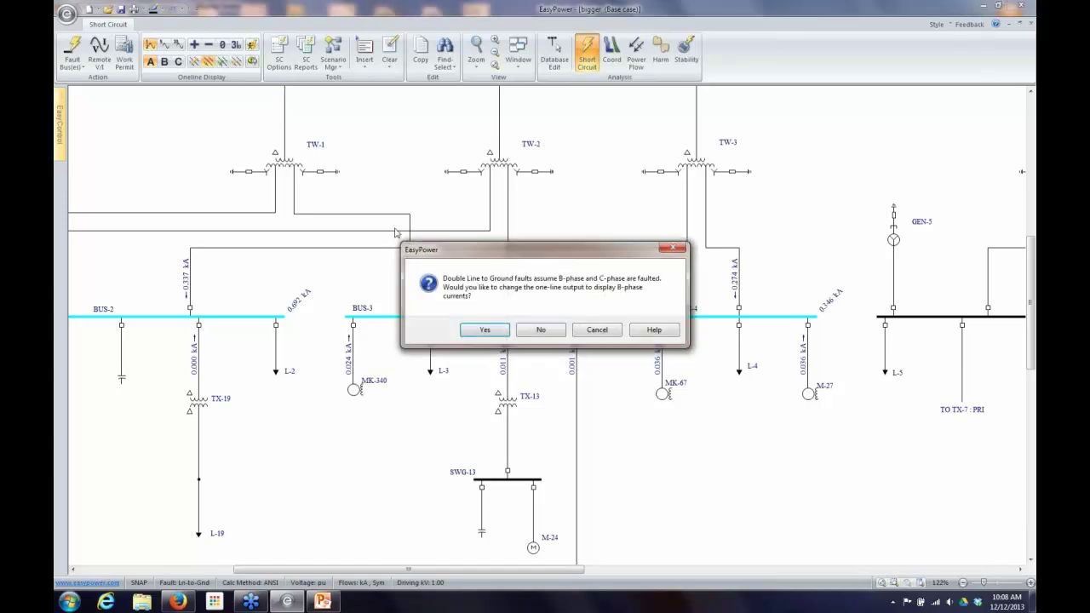
click(485, 330)
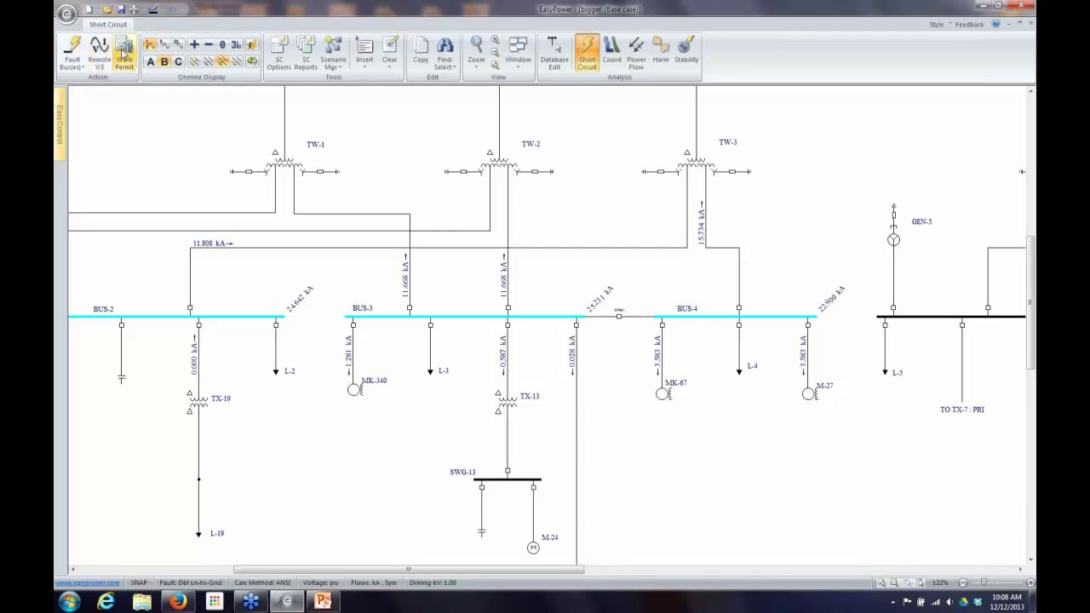
click(237, 61)
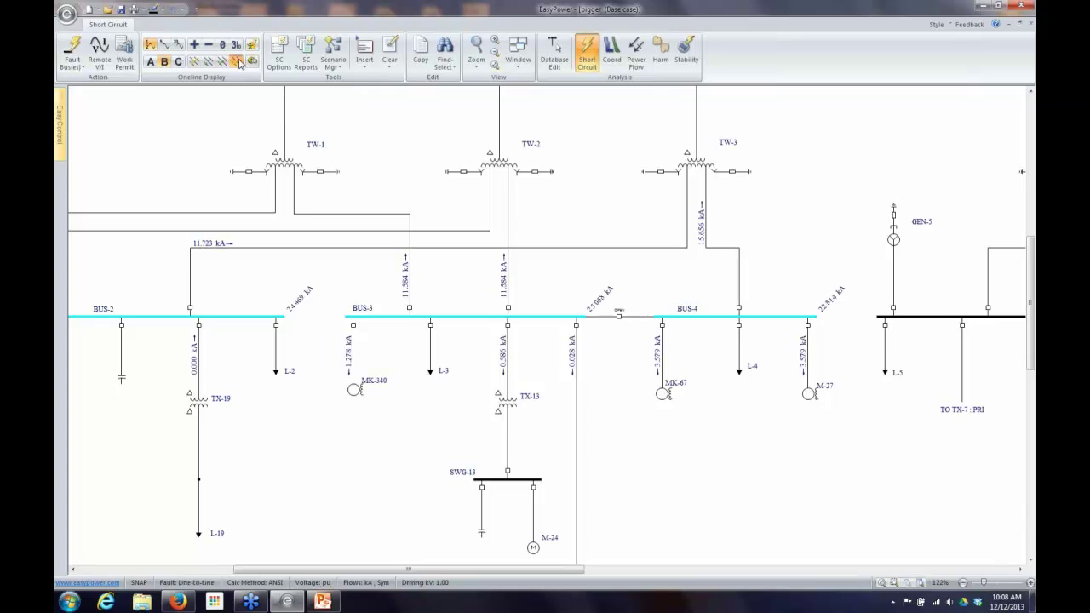
Set the fault type back to 3-Phase and display the A-, B- and C-phase currents together, ending with only A-Phase shown.
click(195, 63)
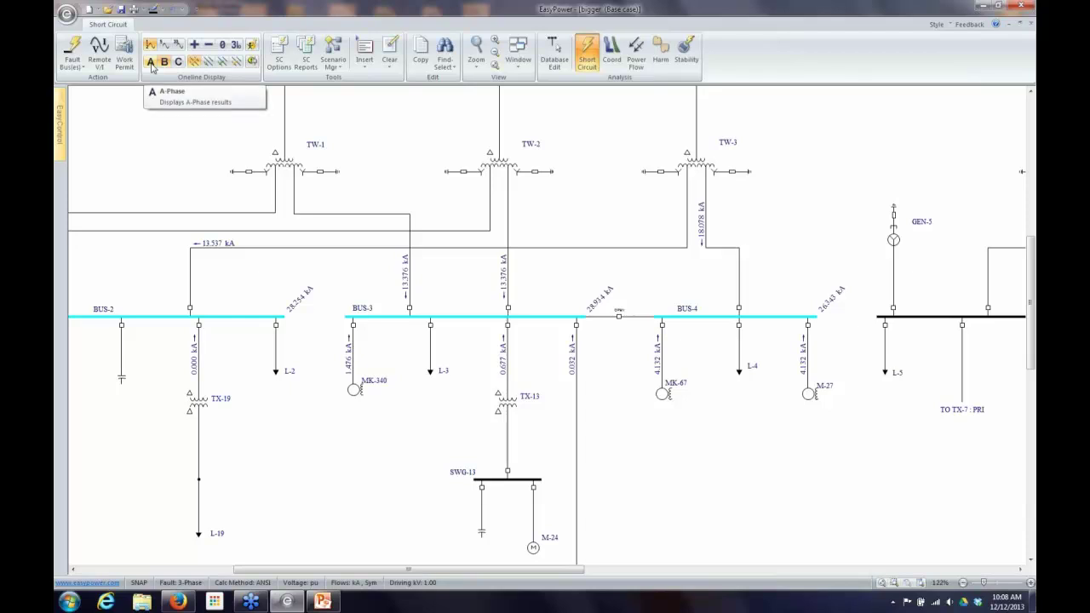
click(152, 62)
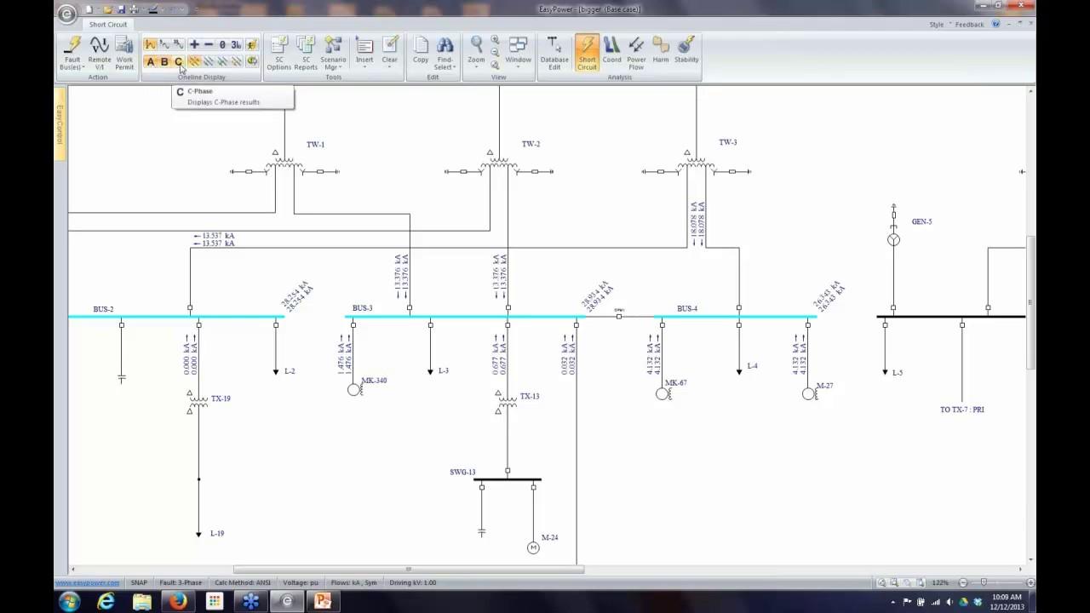
click(180, 64)
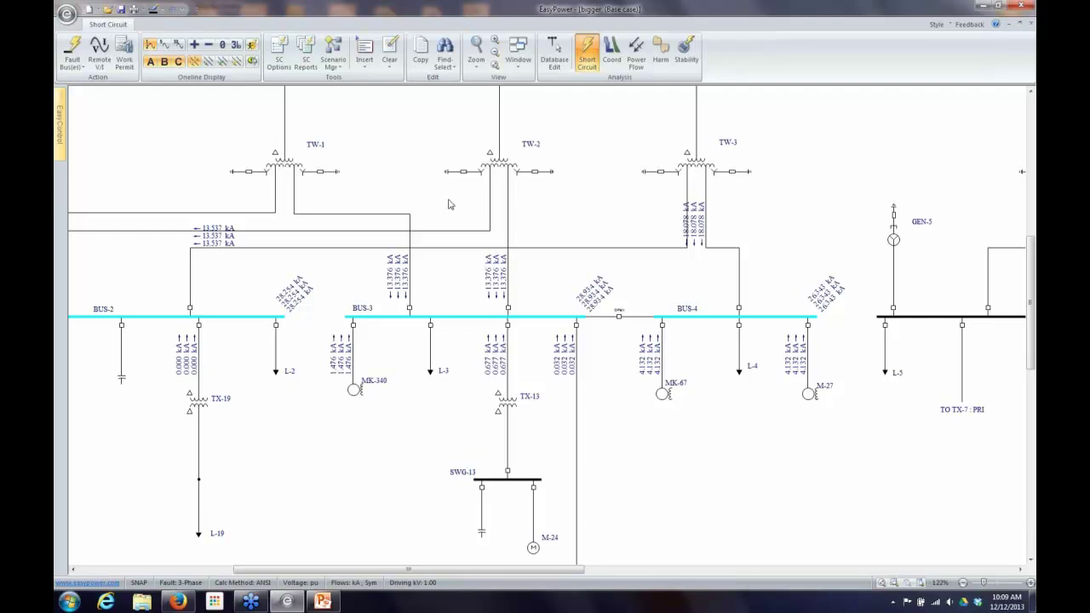
click(167, 63)
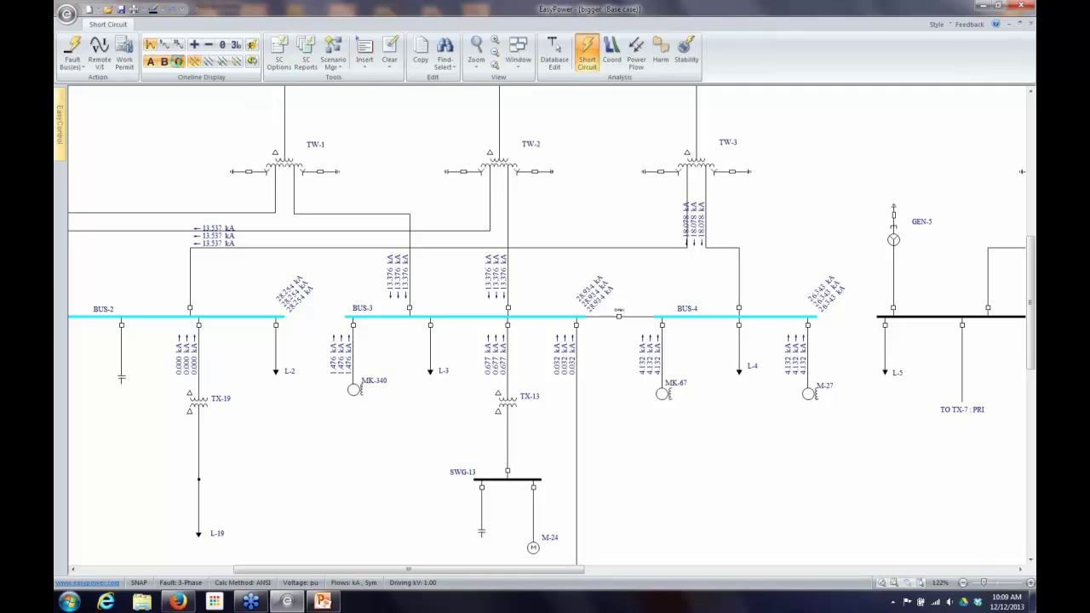
click(178, 63)
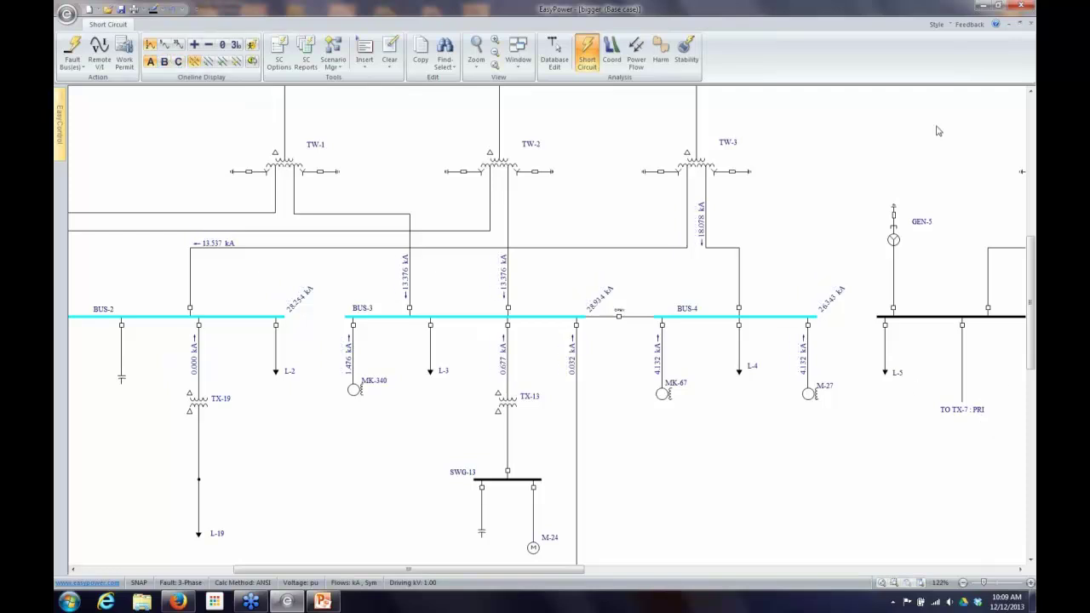
Set the fault type to Line to Line and accept changing the one-line output to B-phase currents.
drag(640, 467, 608, 144)
drag(572, 486, 890, 422)
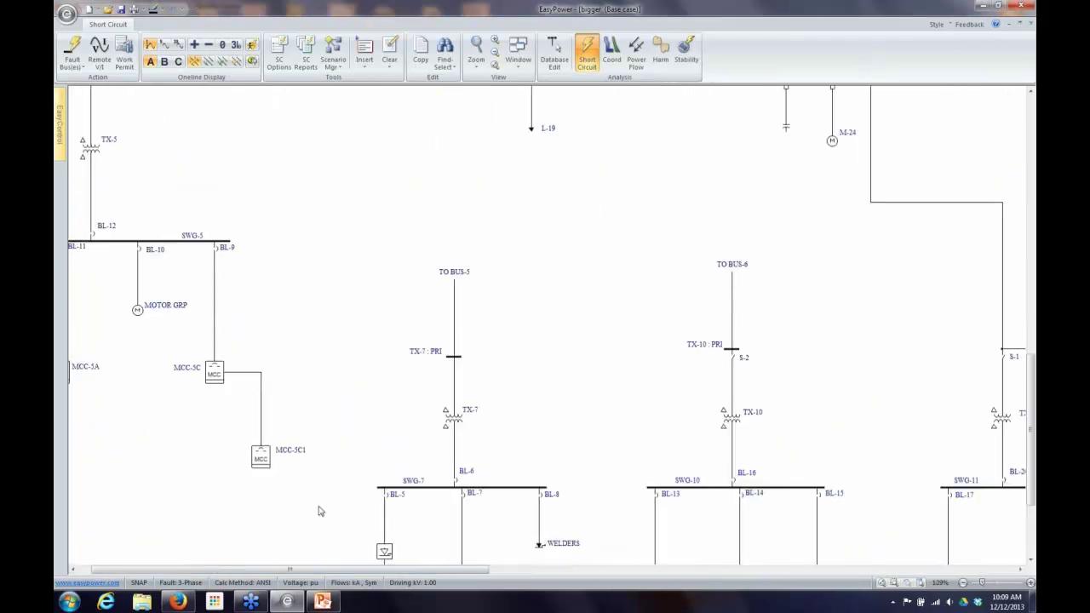
drag(214, 420, 503, 557)
drag(535, 354, 499, 494)
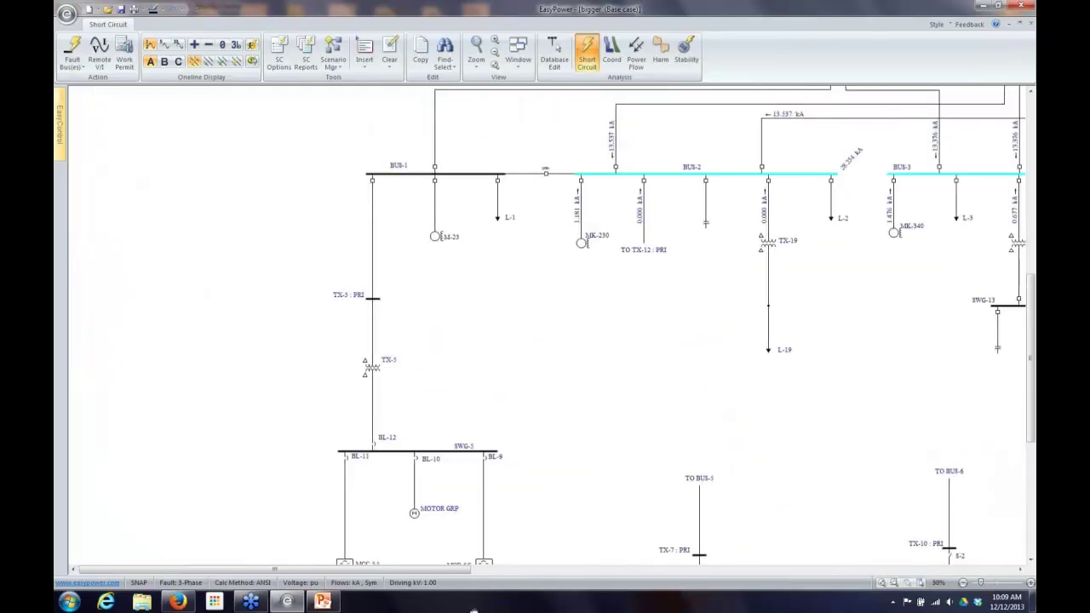
drag(560, 350, 544, 196)
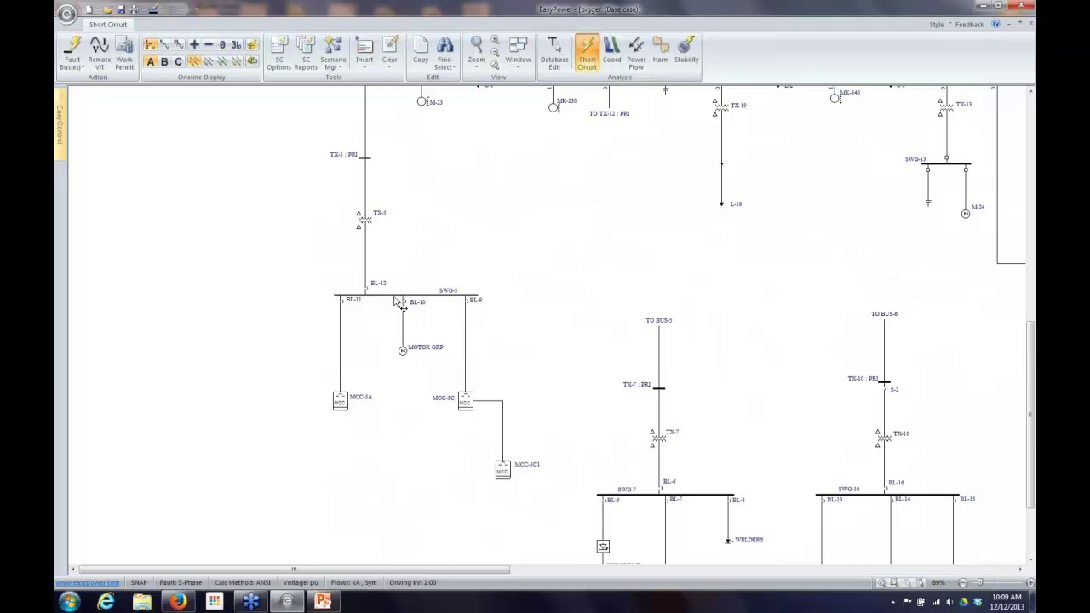
click(237, 67)
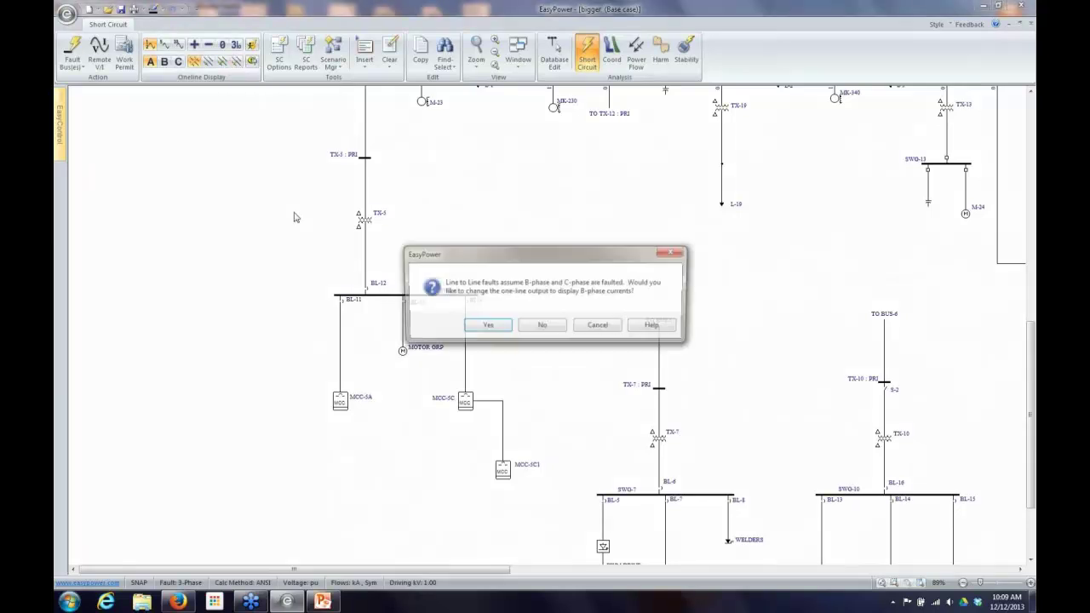
click(482, 326)
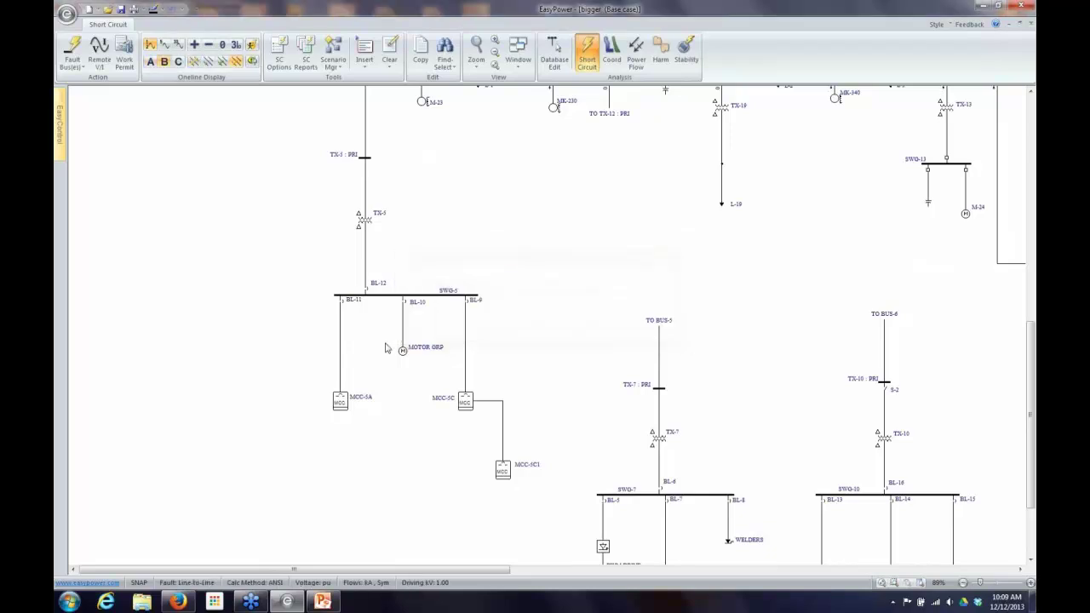
Fault bus SWG-5 and add the C-Phase and A-Phase results to the displayed B-phase currents.
click(402, 295)
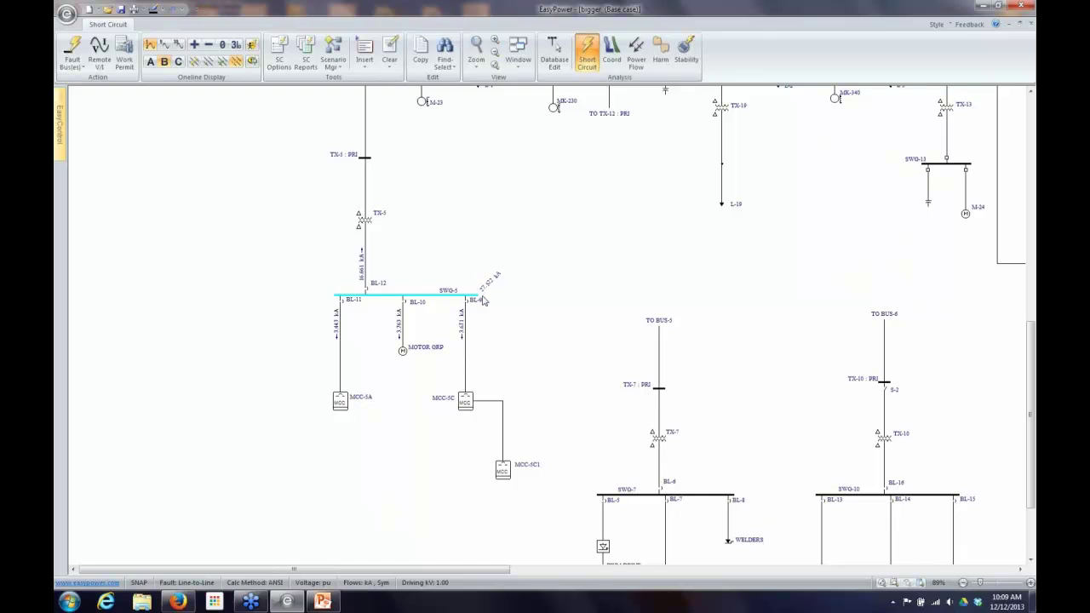
click(179, 63)
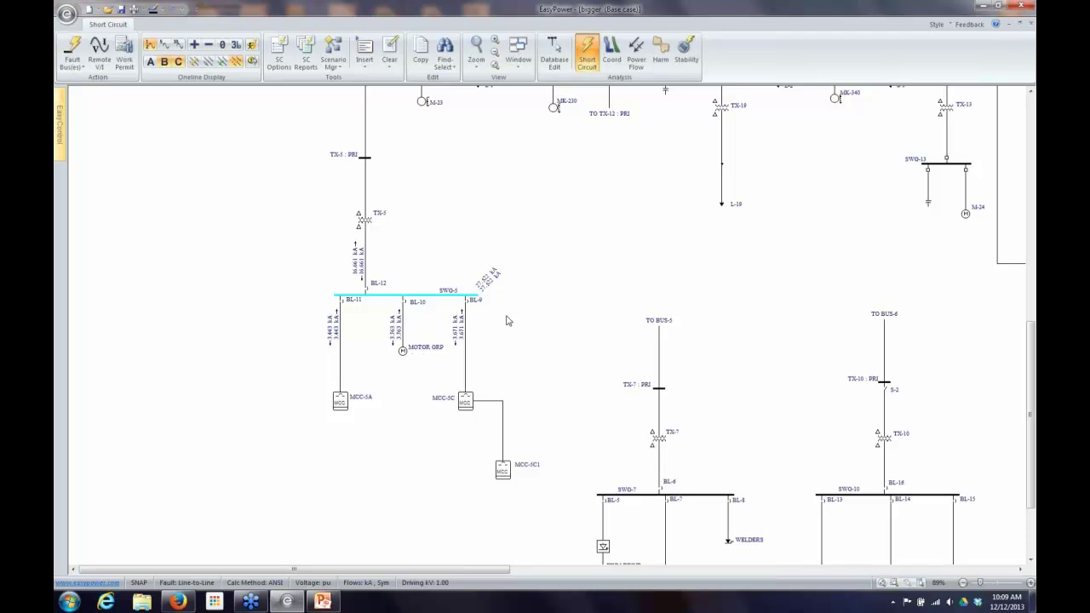
click(152, 61)
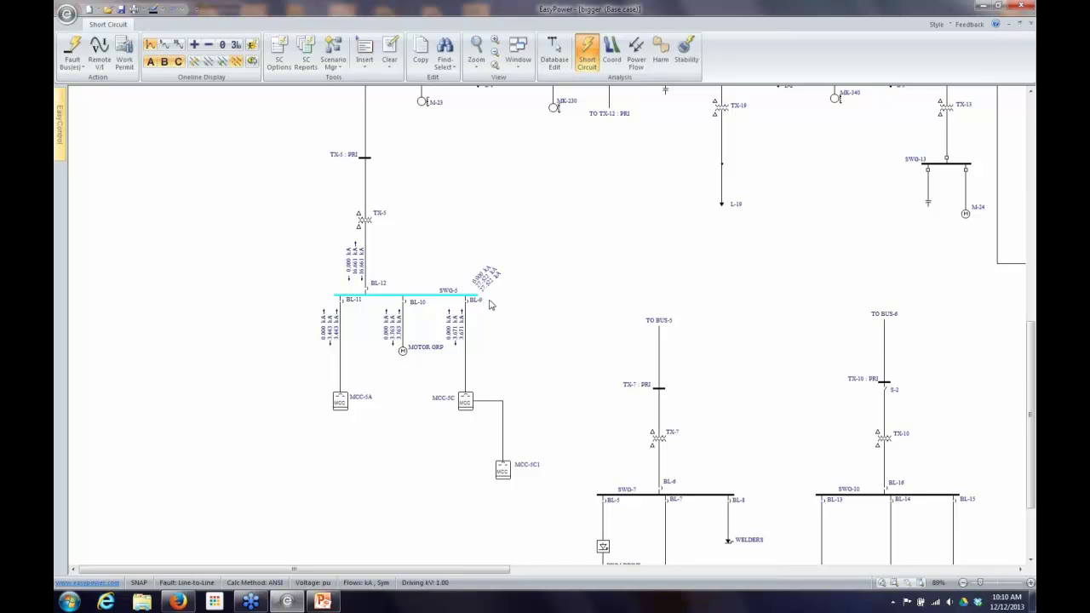
Hide the C-Phase and B-Phase results for SWG-5 and switch the one-line output to positive sequence currents.
click(178, 61)
click(164, 61)
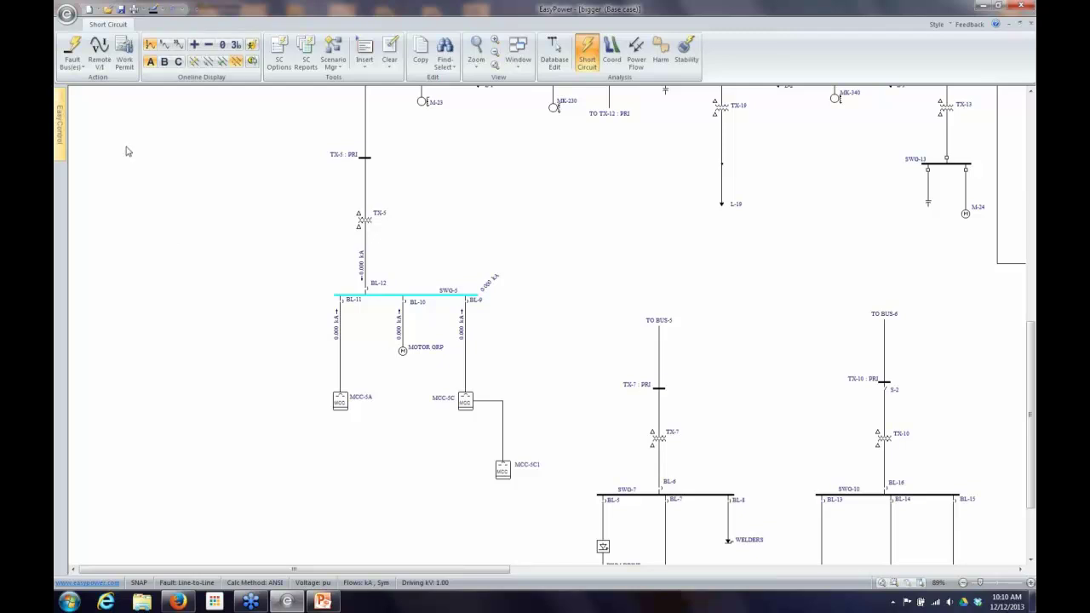
click(195, 45)
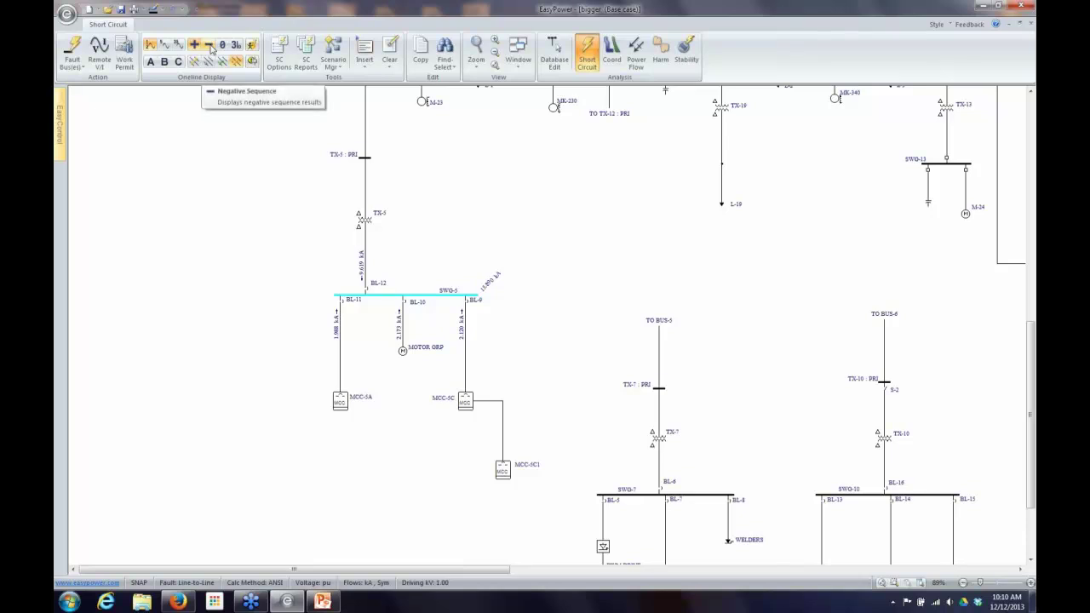
Add the negative and zero sequence results to the SWG-5 display, and replace zero sequence with 3Io.
click(209, 45)
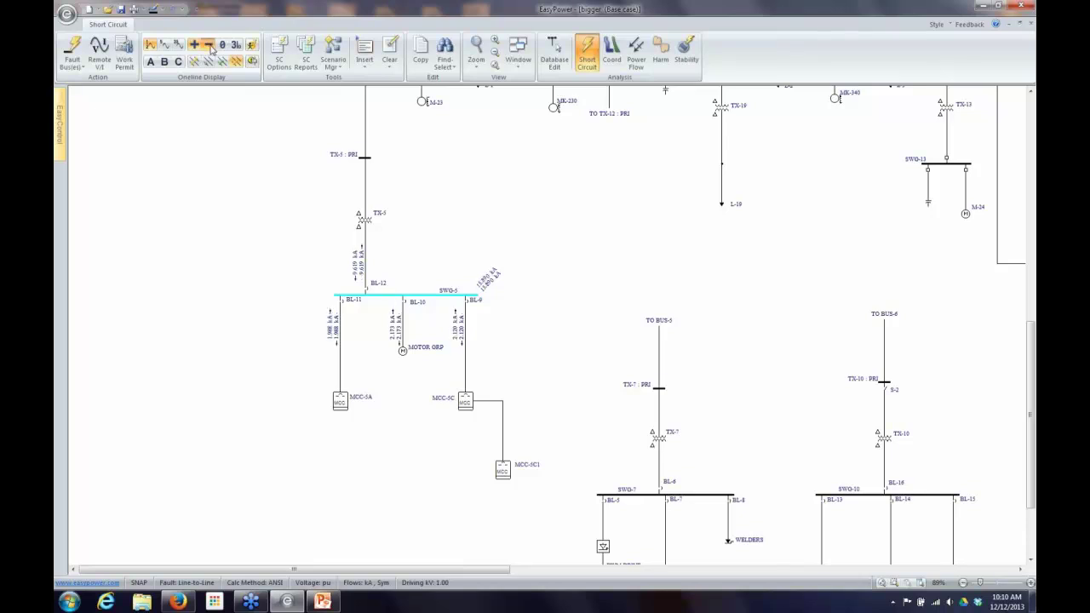
click(223, 47)
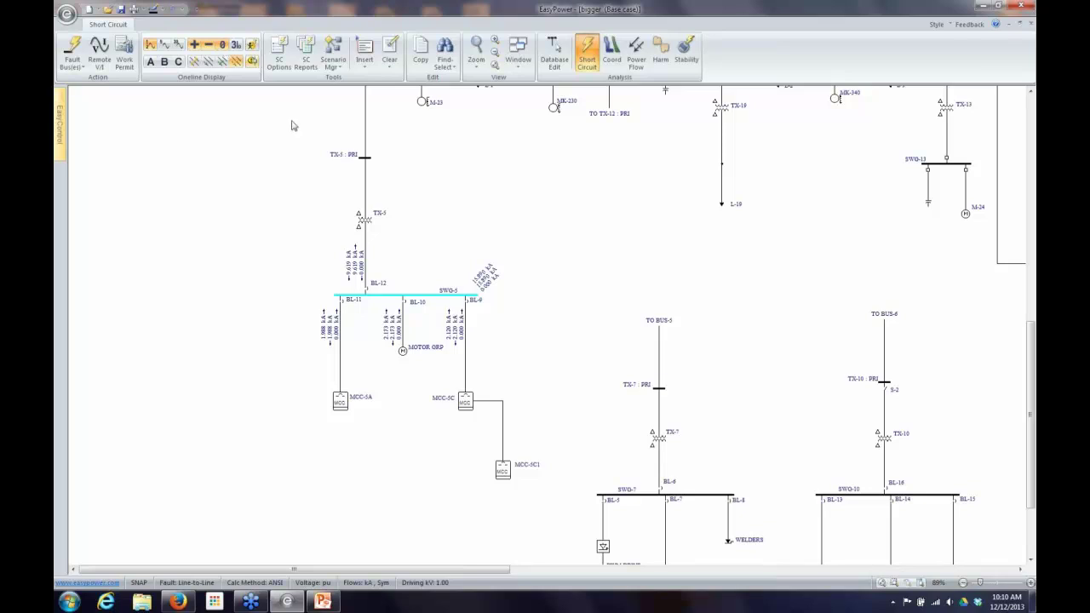
scroll(503, 301, up, 3)
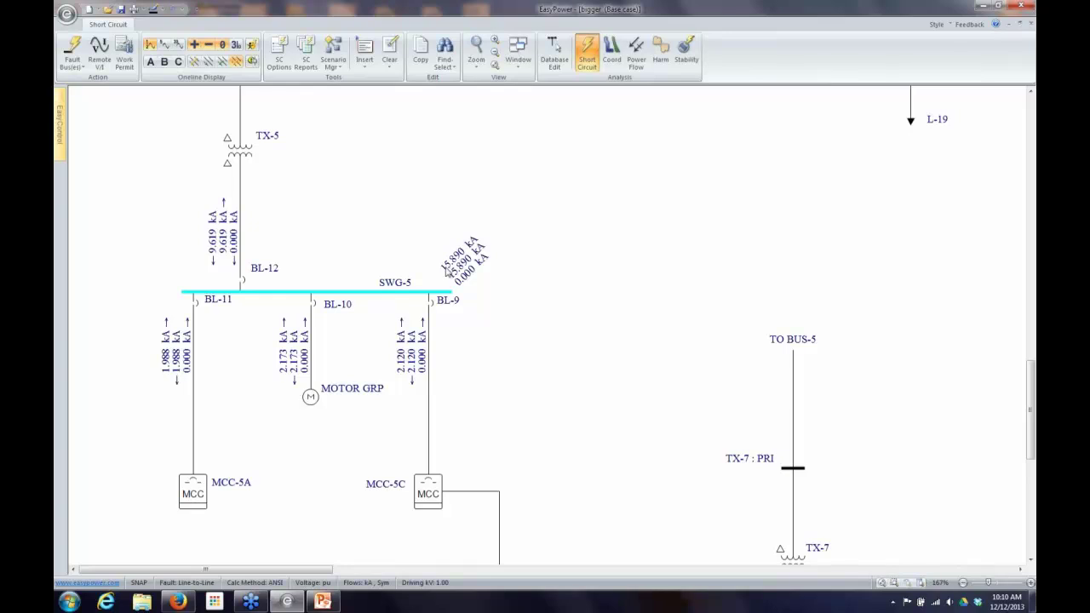
scroll(446, 271, up, 1)
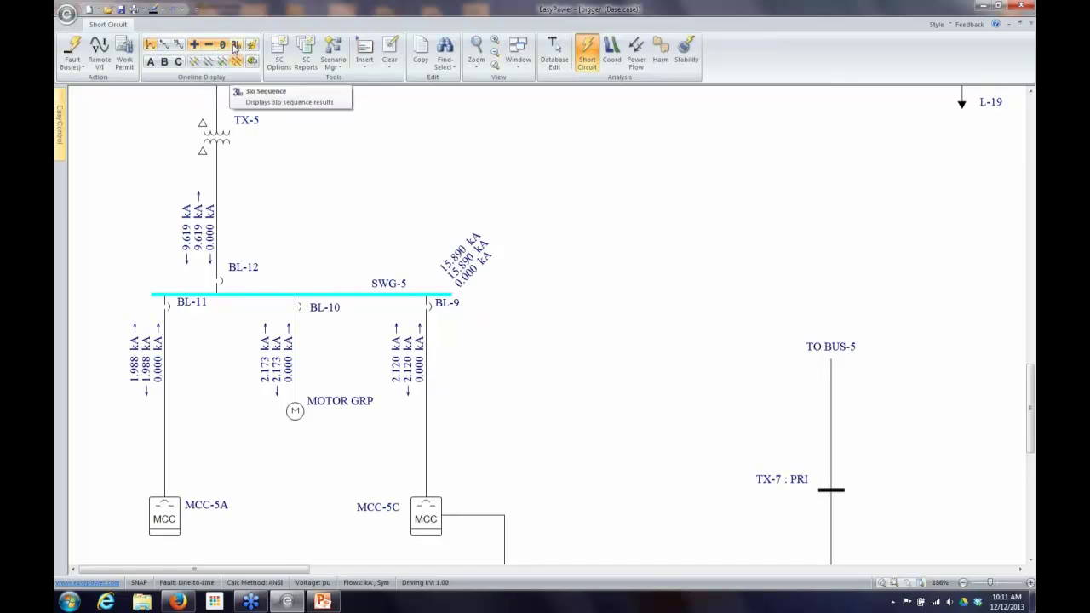
click(236, 46)
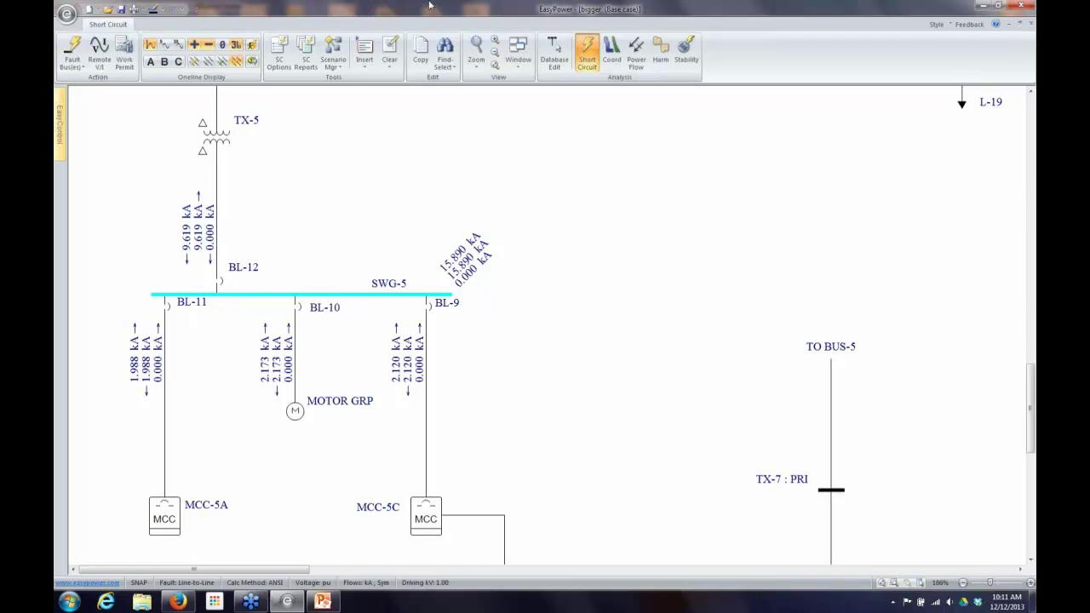
Switch to database editing and change transformer TX-5's connection on the SWG-5 side to YG.
click(555, 55)
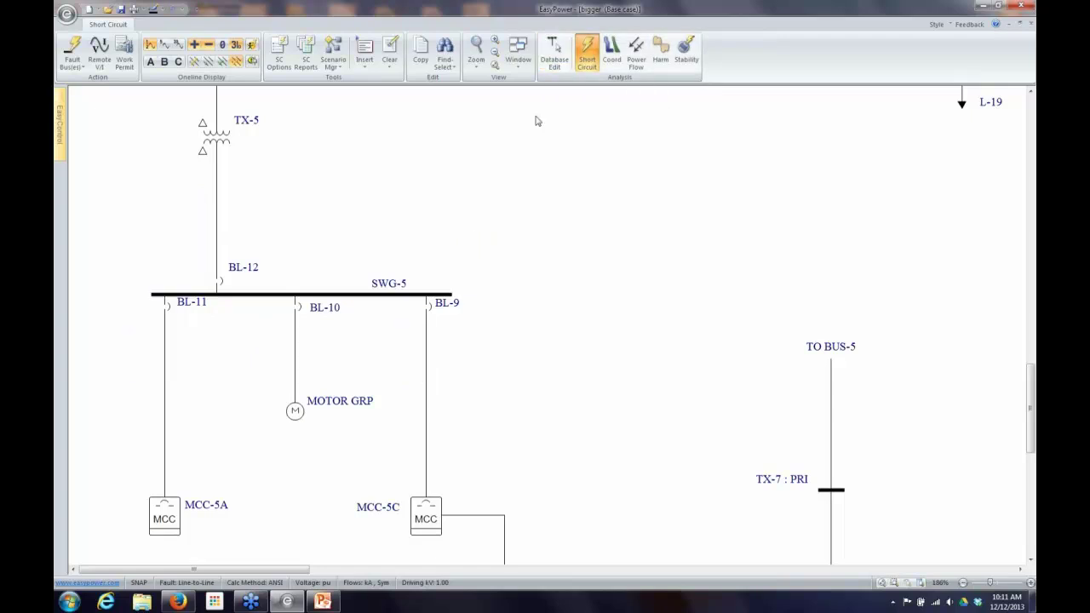
double_click(226, 139)
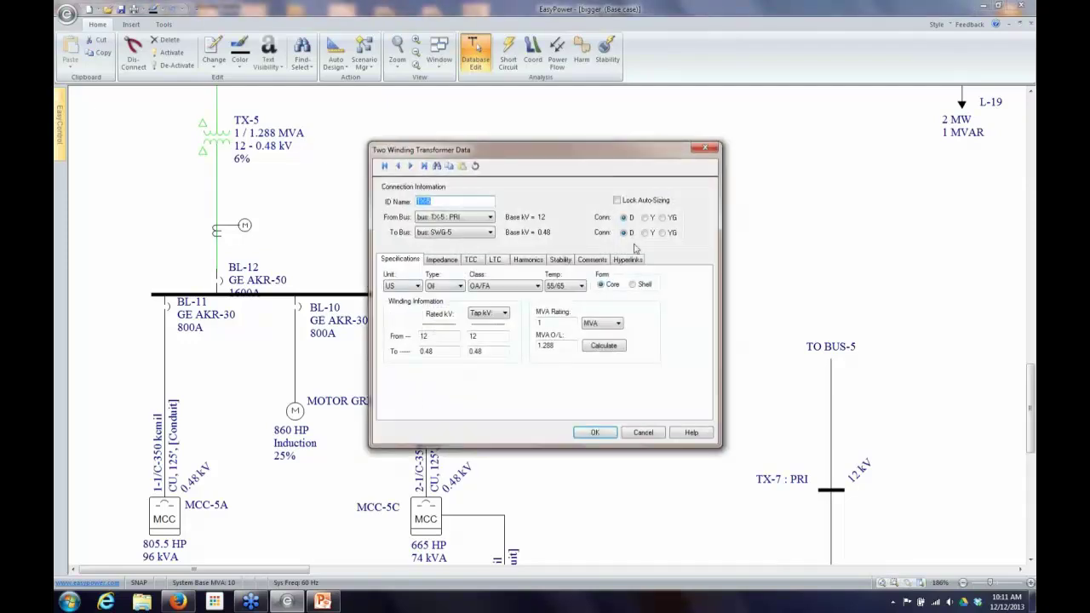
click(663, 233)
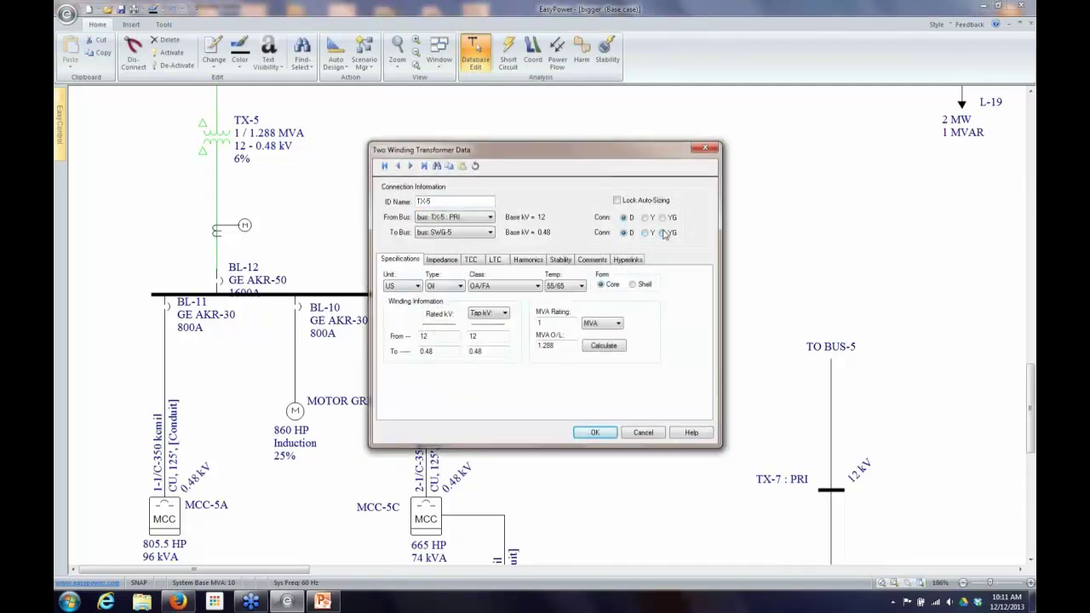
click(596, 433)
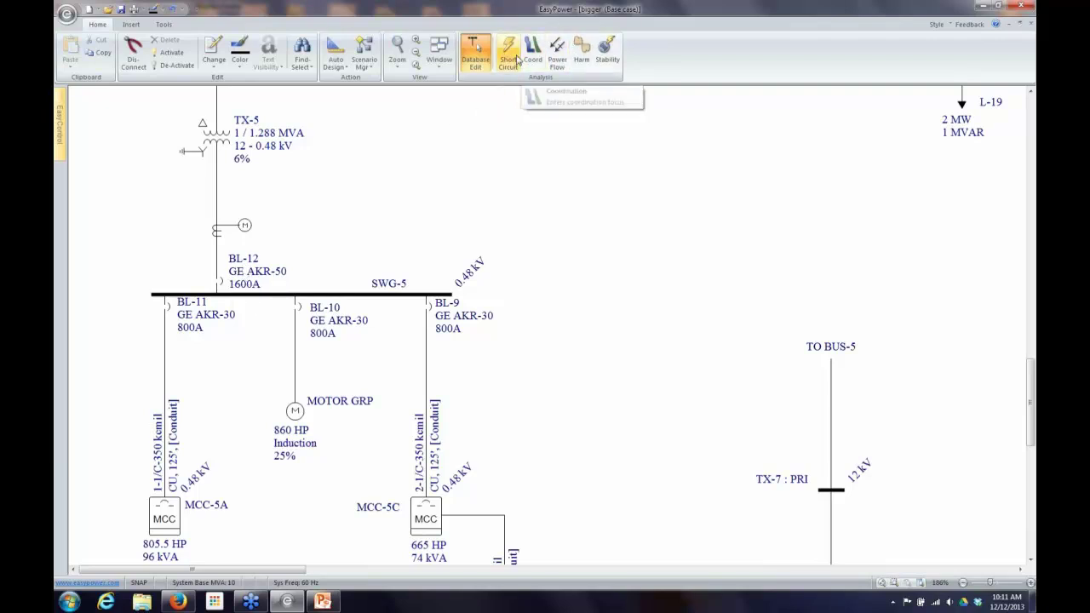
Return to short circuit analysis, fault SWG-5 as Line to Ground, and display the A-, B- and C-phase currents together.
click(509, 56)
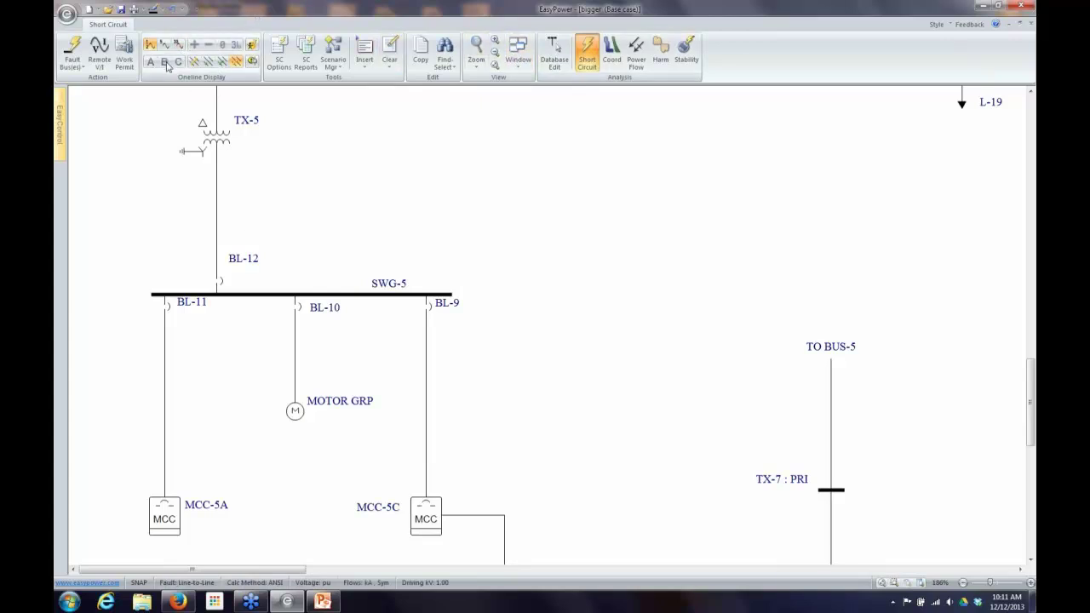
click(207, 63)
click(483, 327)
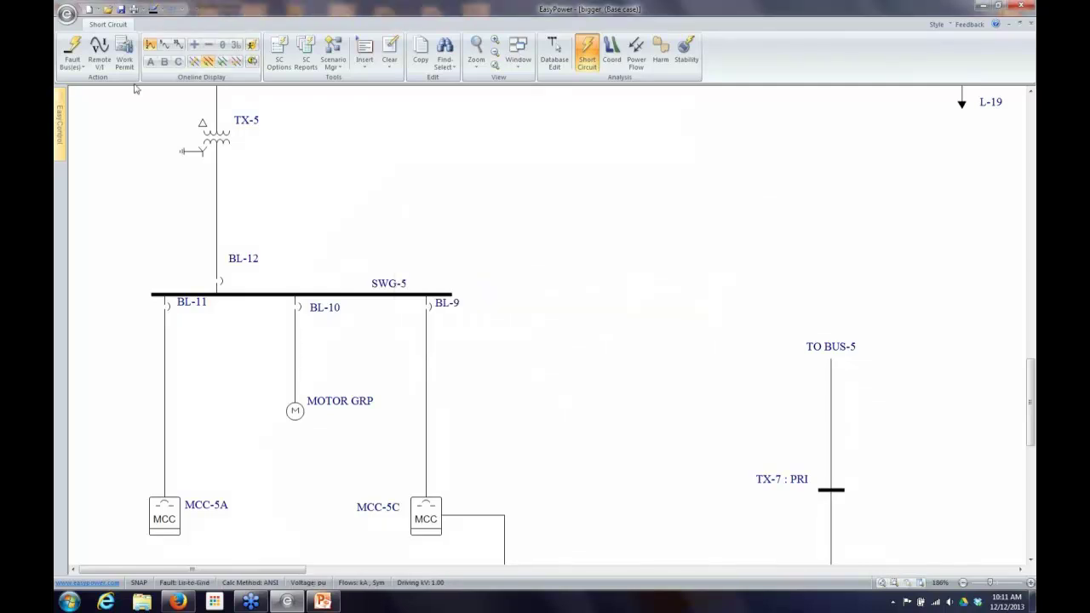
click(273, 295)
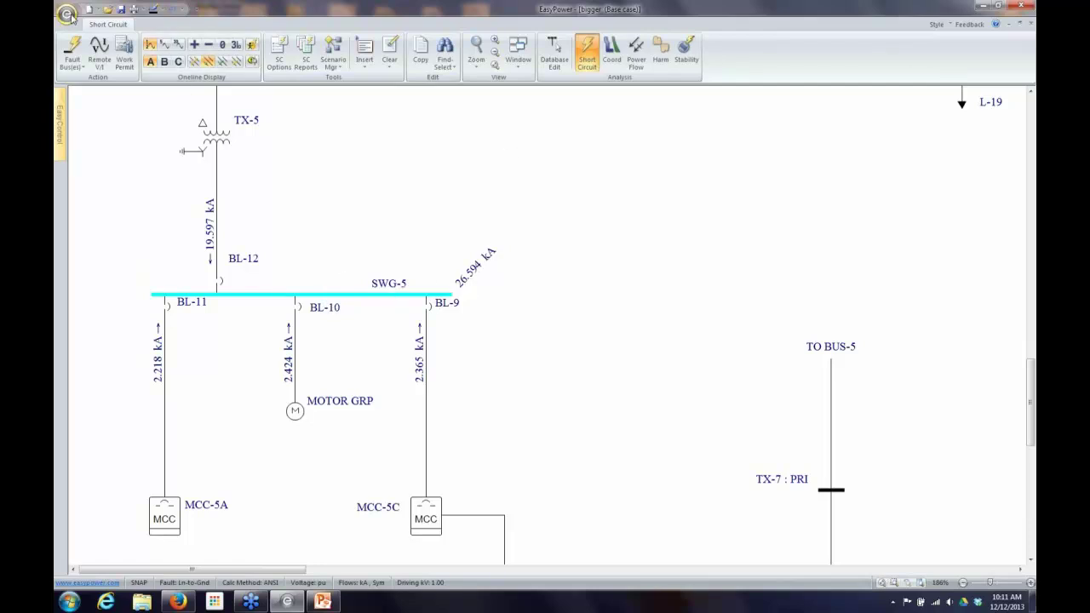
click(164, 62)
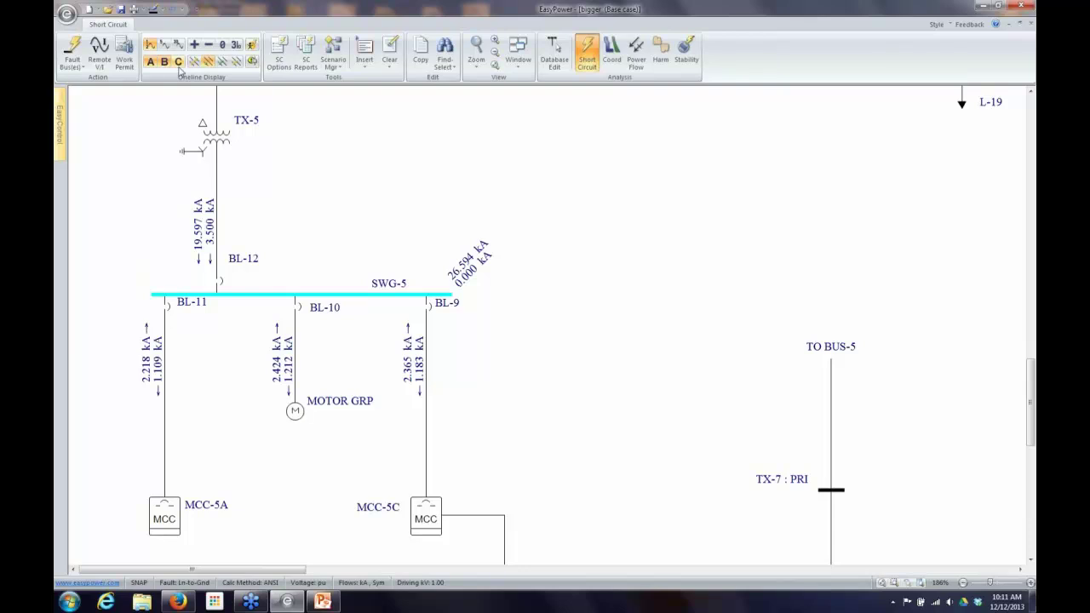
click(178, 63)
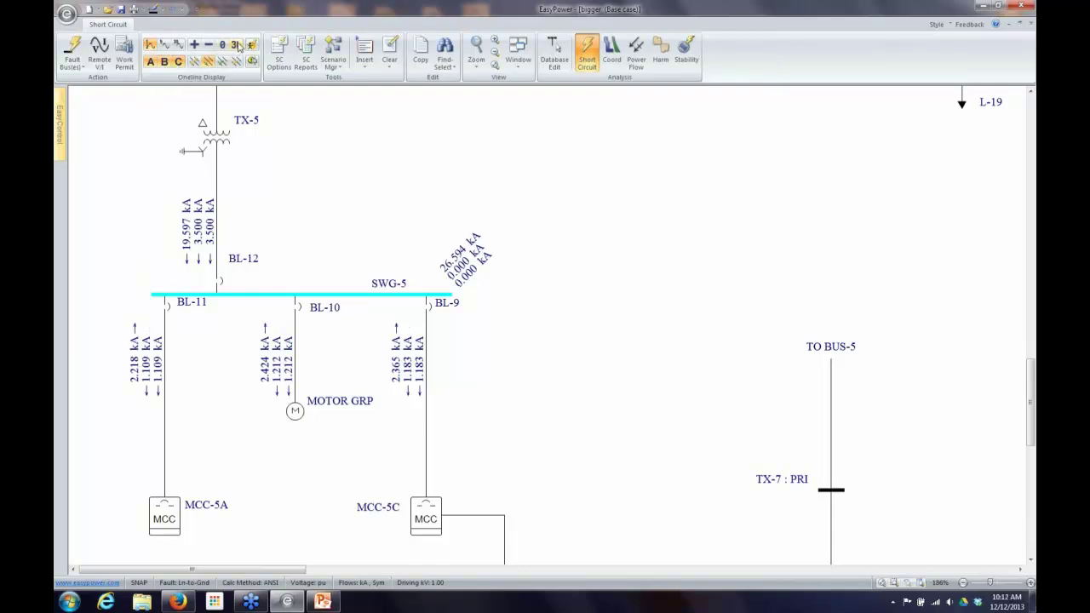
Replace the SWG-5 phase currents with positive, negative and zero sequence results, briefly showing 3Io in place of zero sequence.
click(178, 62)
click(165, 62)
click(195, 44)
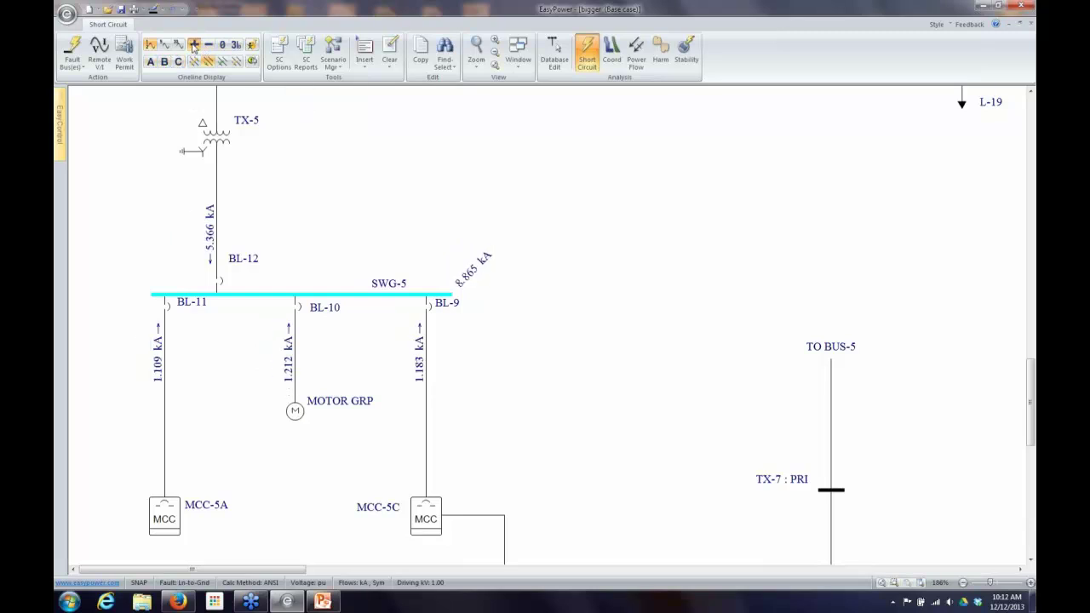
click(208, 45)
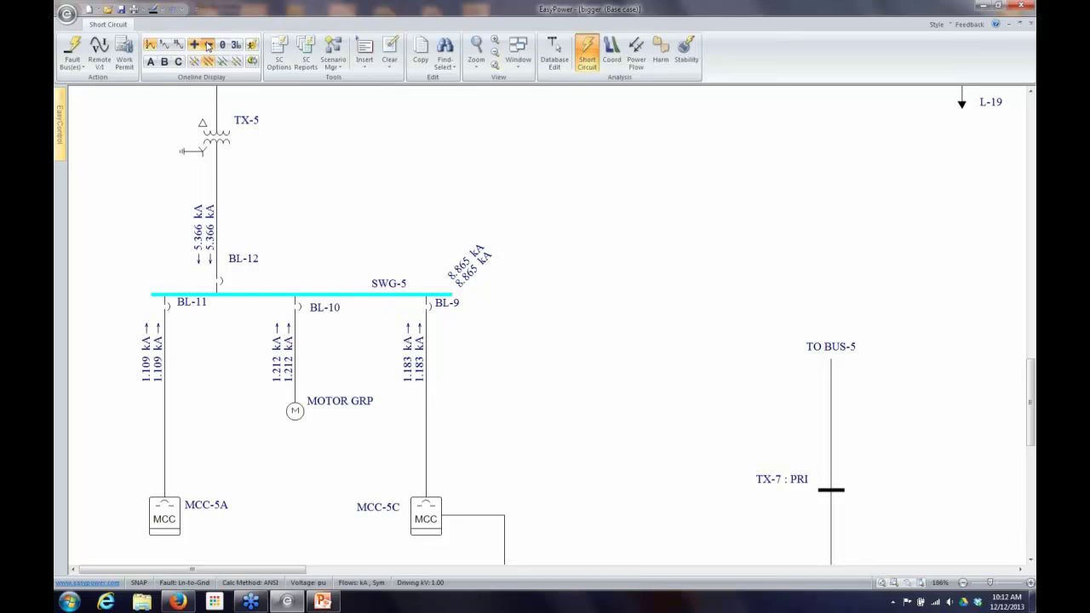
click(221, 45)
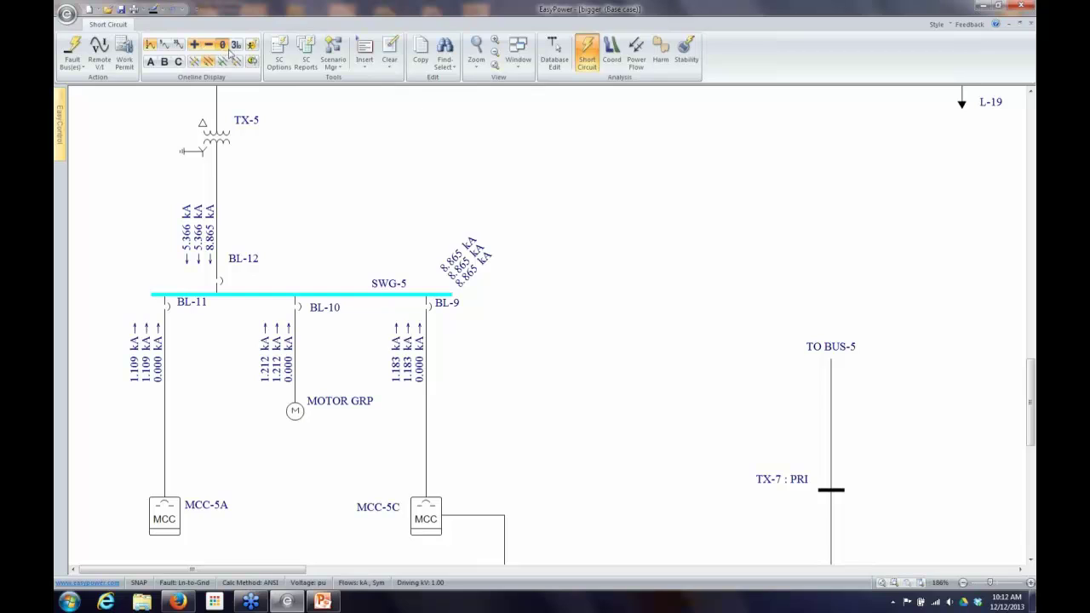
click(238, 48)
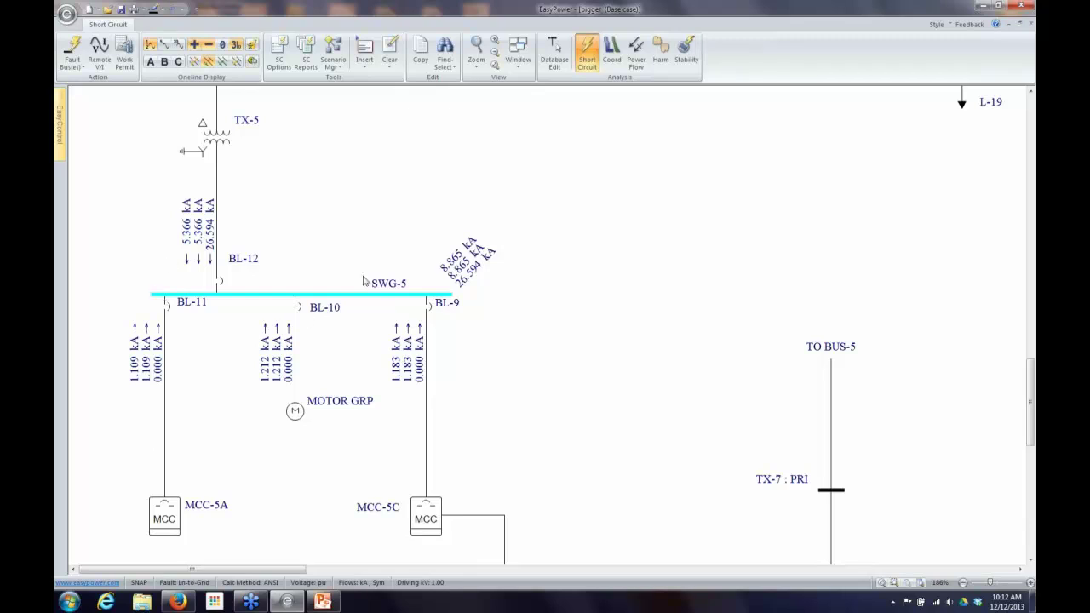
click(228, 45)
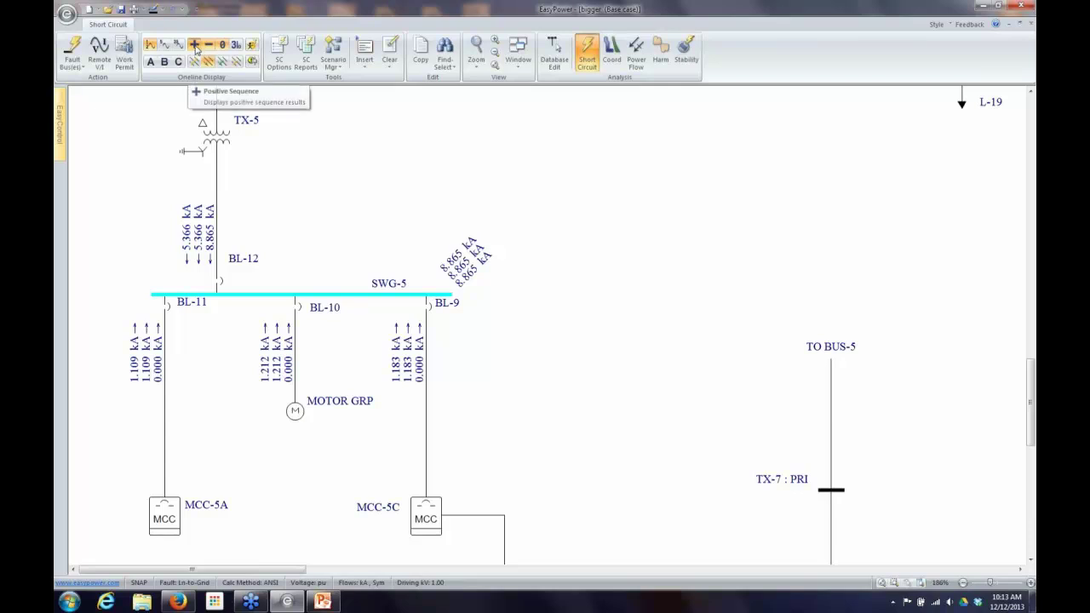
Hide the positive, negative and zero sequence results so SWG-5 returns to A-Phase currents.
click(195, 45)
click(209, 45)
click(222, 45)
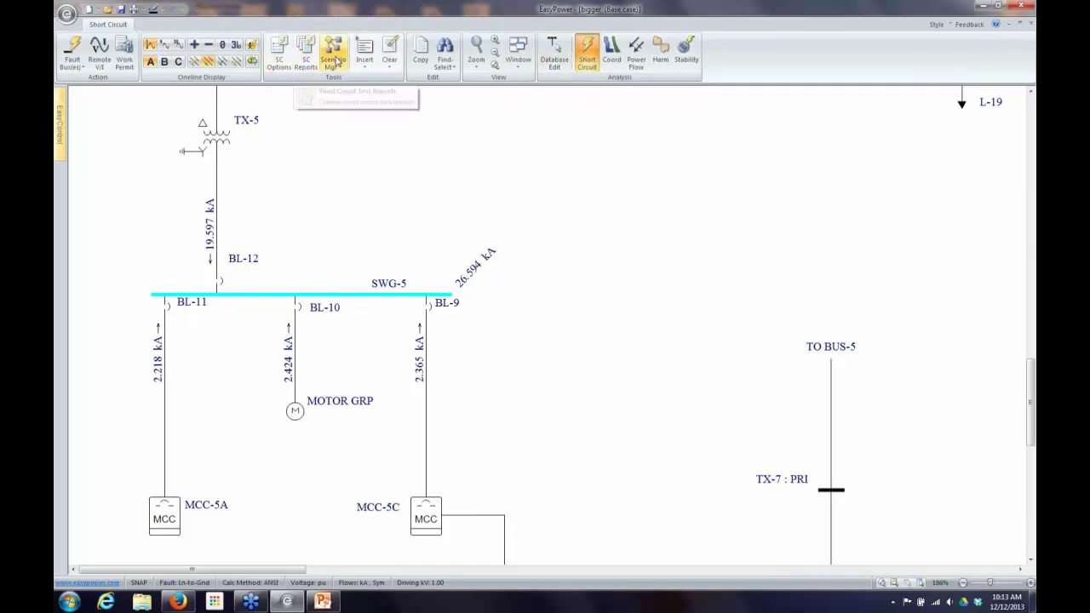
Open the short circuit options and raise the driving point voltage to 1.01 pu before restoring it to 1 pu.
click(278, 47)
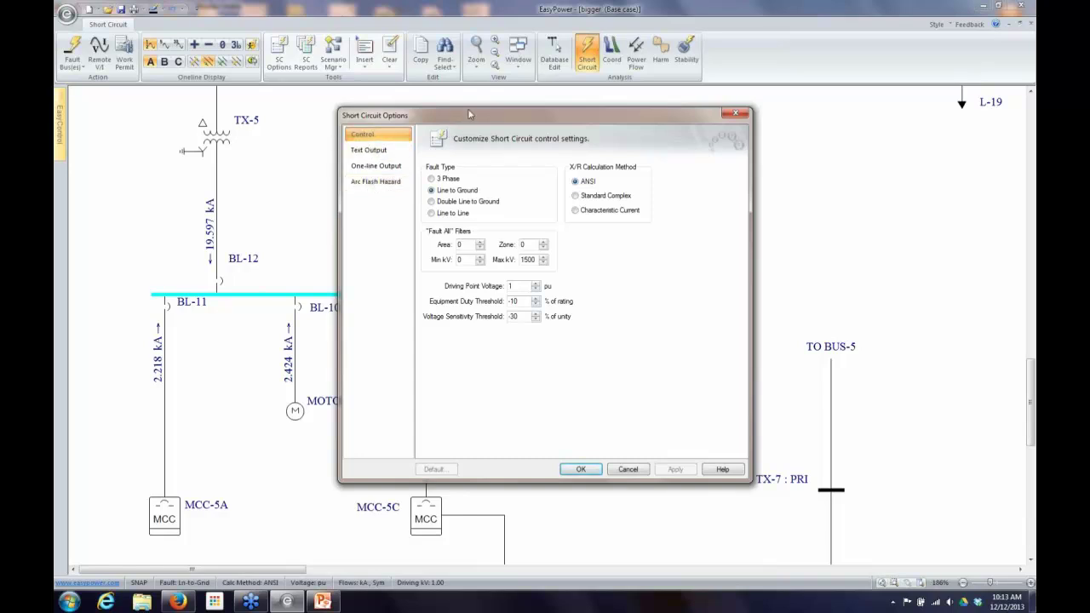
drag(464, 120, 523, 128)
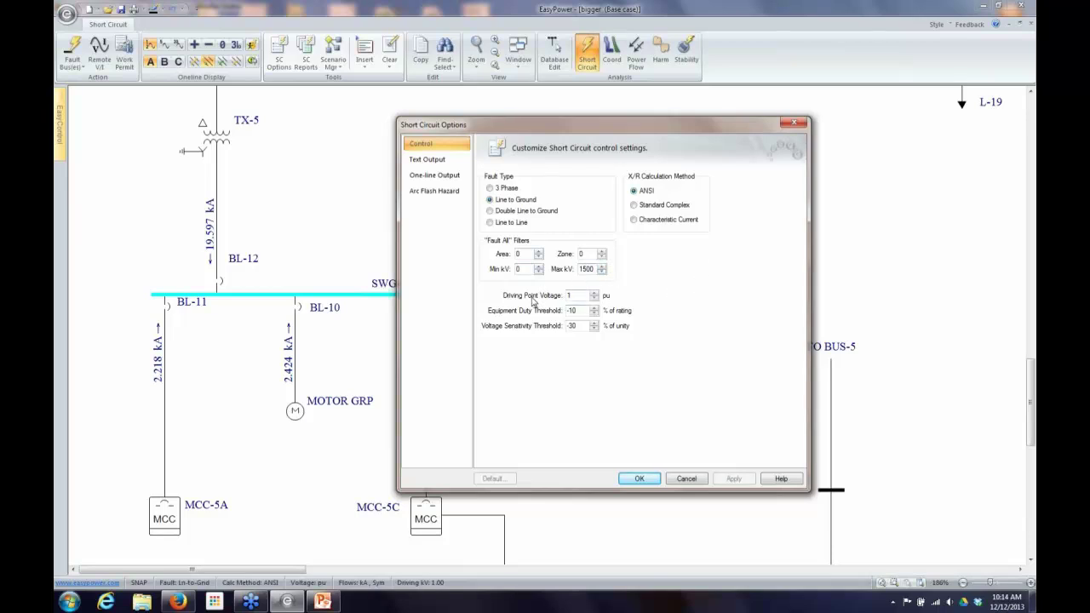
click(578, 295)
click(593, 293)
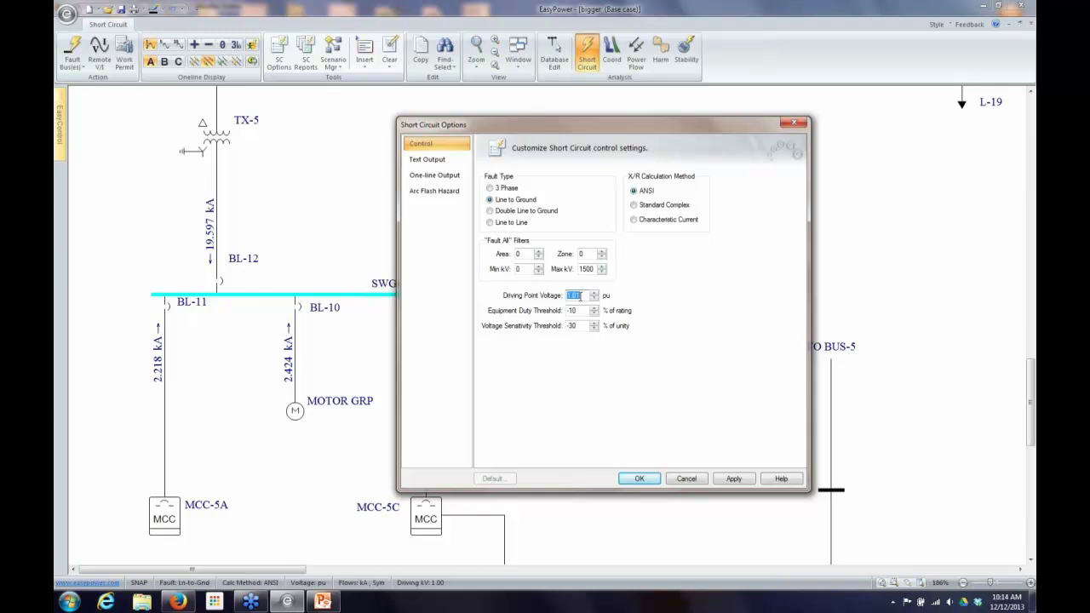
click(595, 293)
click(594, 300)
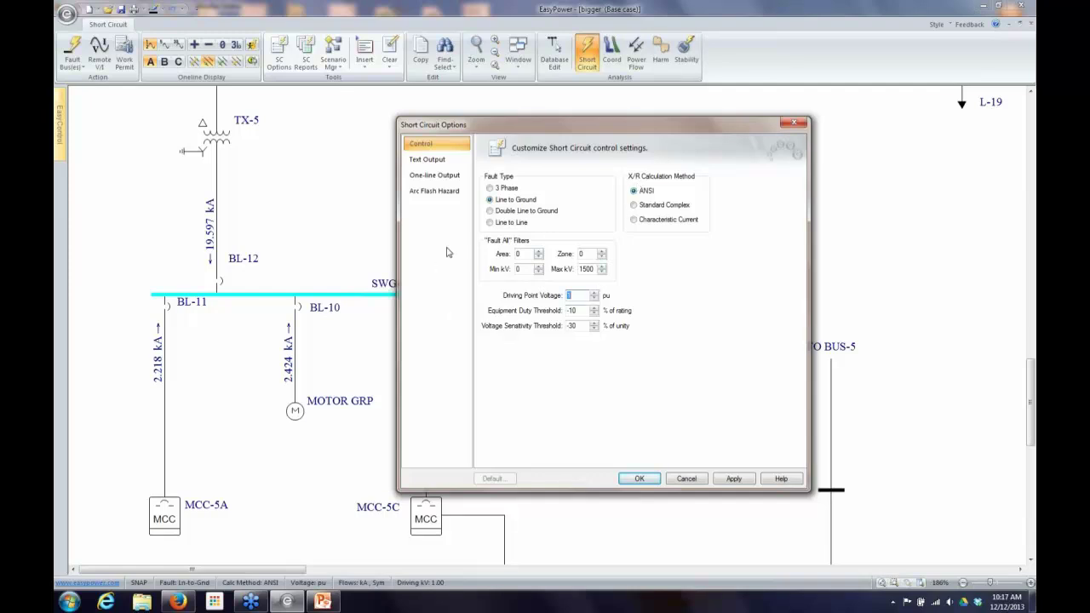
In the one-line output options, enable CT and relay symbols and display fault current as Asymmetrical, accepting the settings.
click(432, 177)
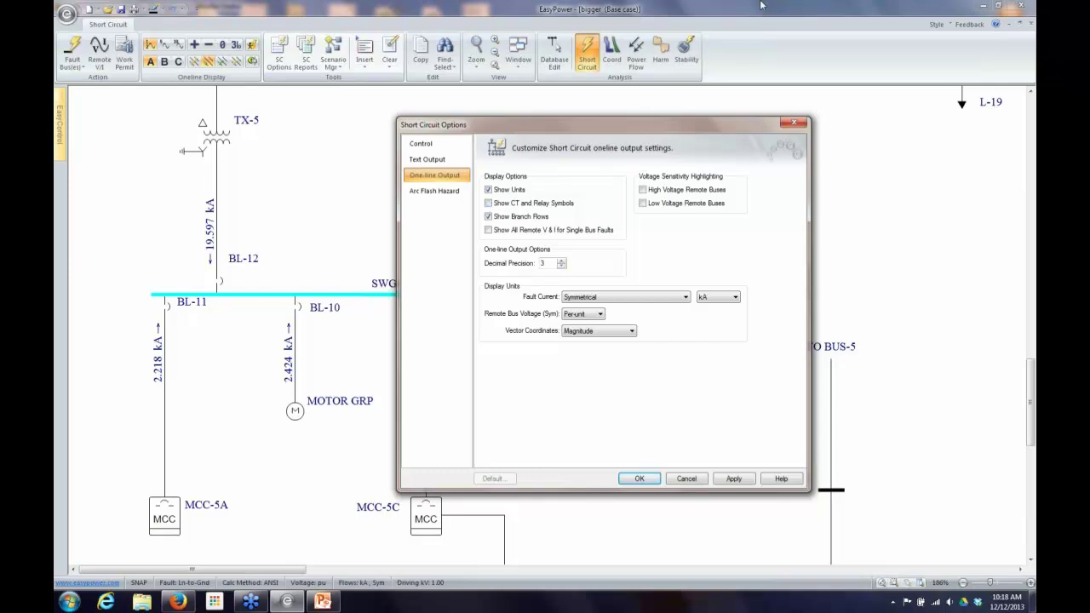
click(488, 203)
click(561, 261)
click(686, 297)
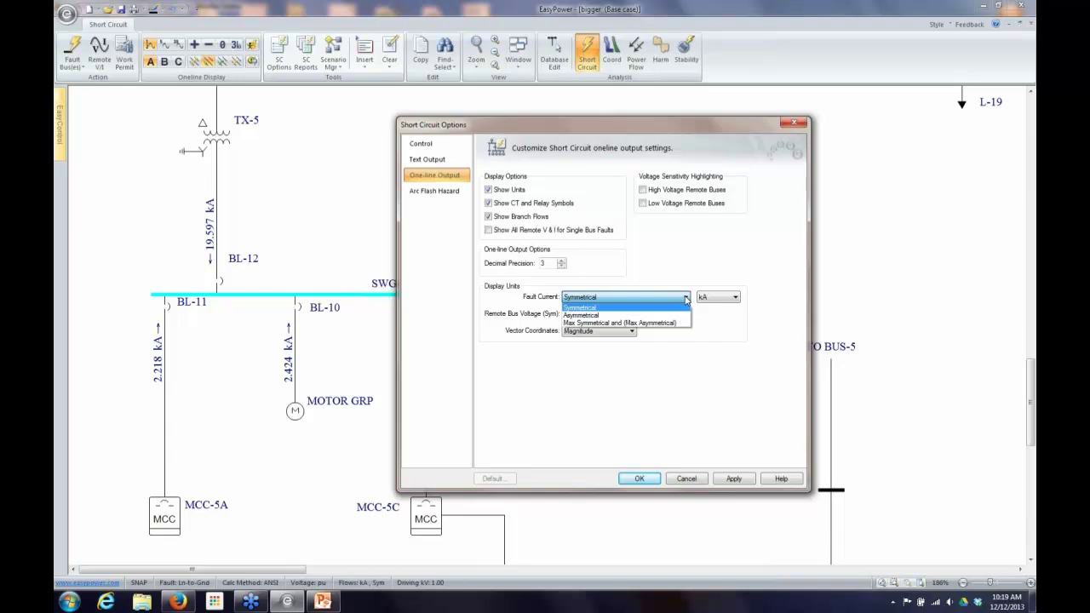
click(616, 317)
click(634, 479)
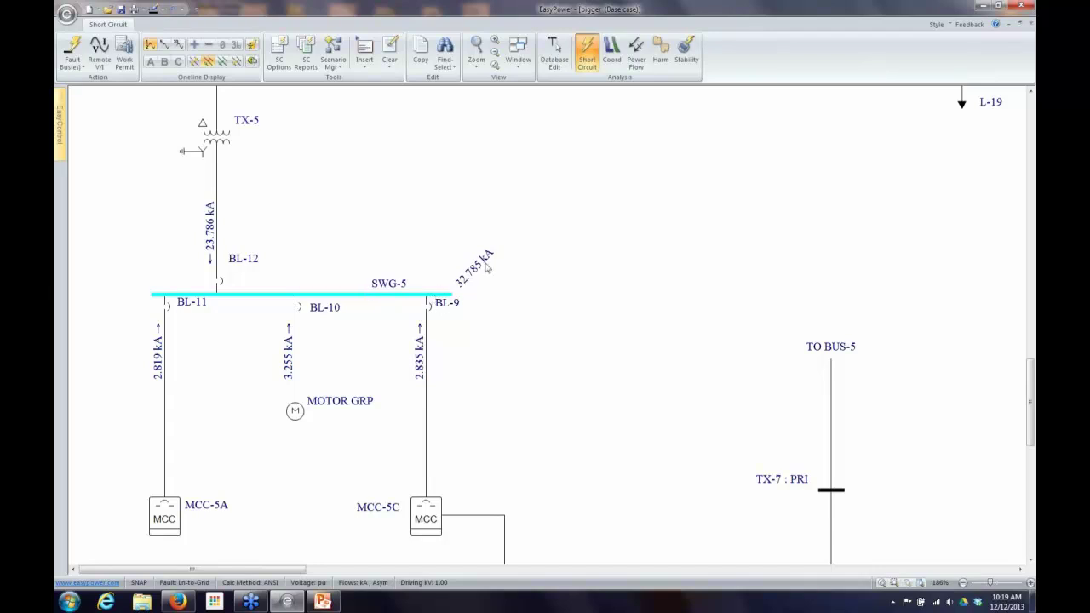
Change the one-line fault current display to Max Symmetrical and (Max Asymmetrical) and accept the setting.
click(281, 47)
drag(618, 119, 797, 97)
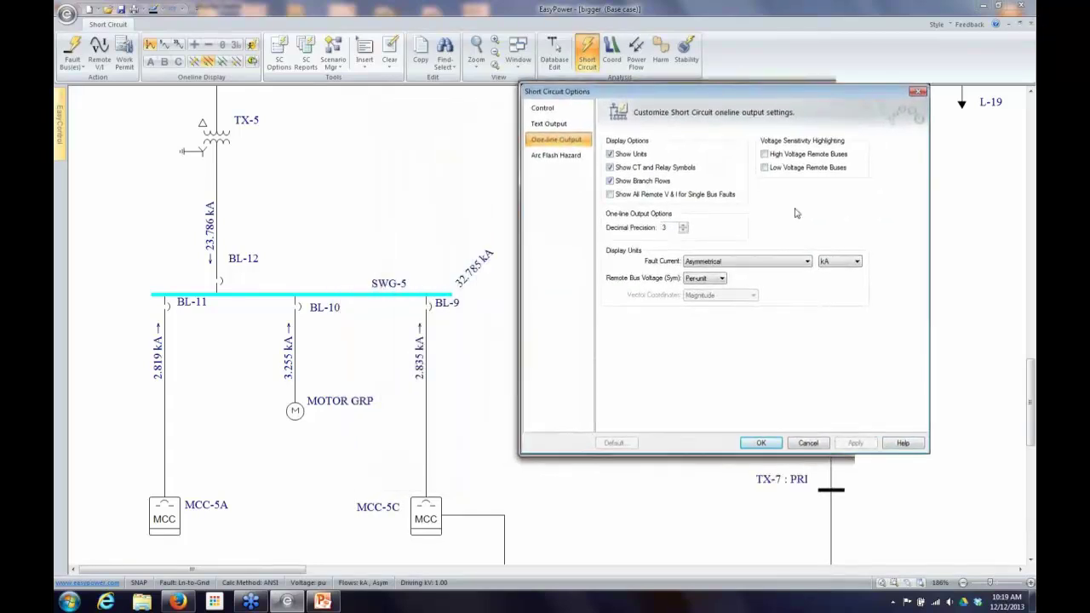
click(807, 262)
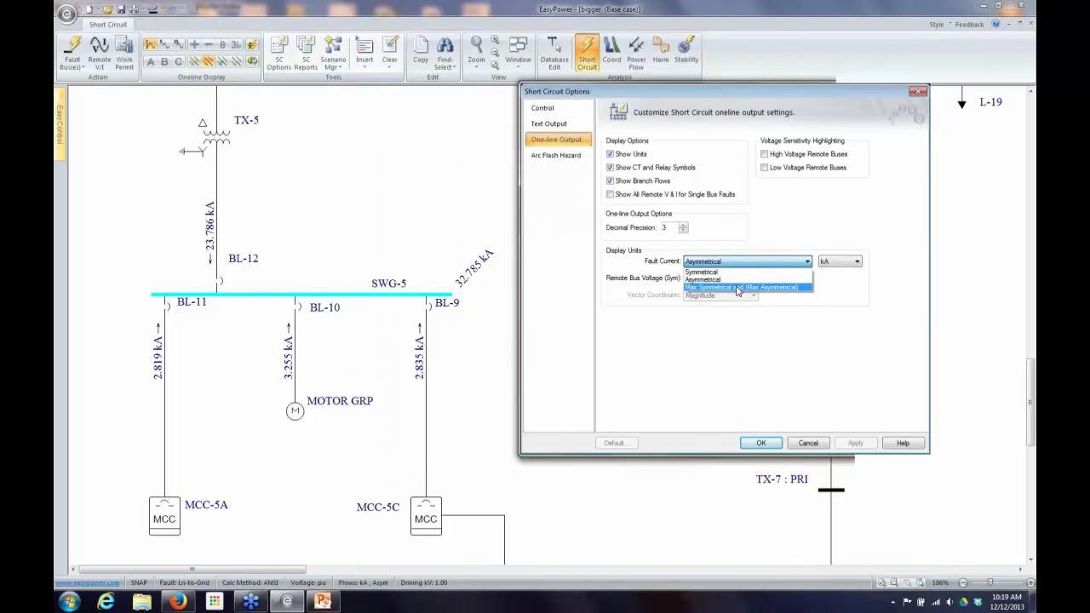
click(737, 288)
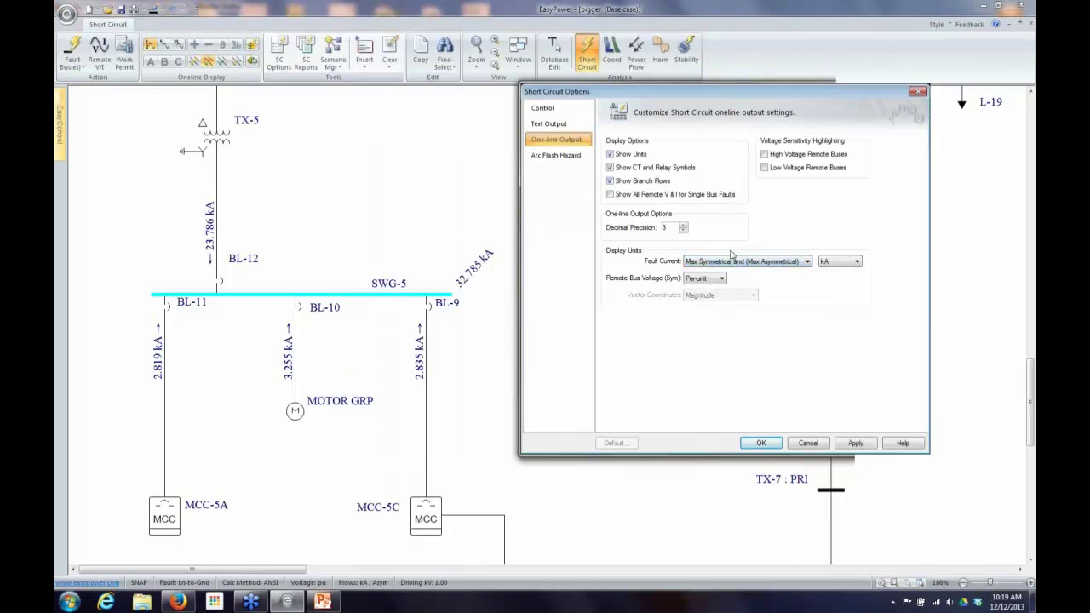
click(761, 443)
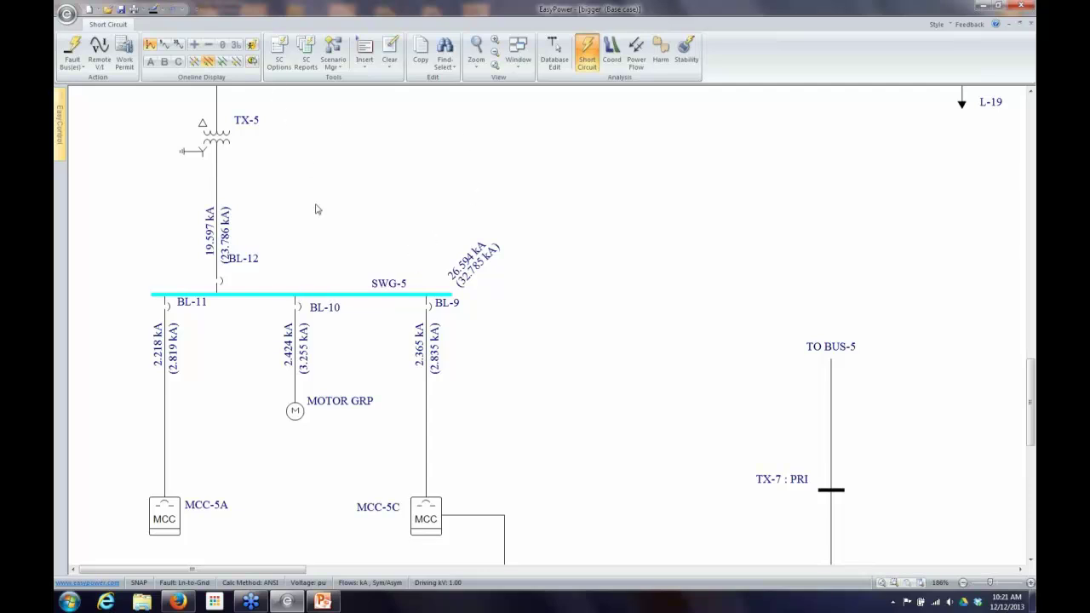
In the one-line output options, display fault current as Symmetrical in kA with Magnitude and Angle vector coordinates, and accept the settings.
click(278, 52)
click(311, 104)
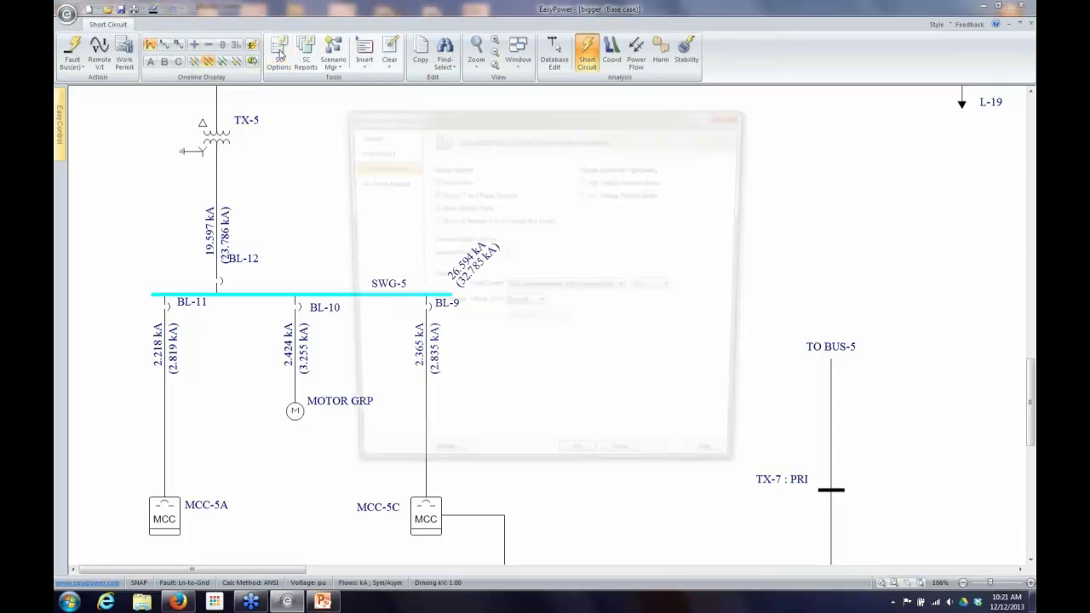
drag(631, 111, 726, 37)
click(830, 207)
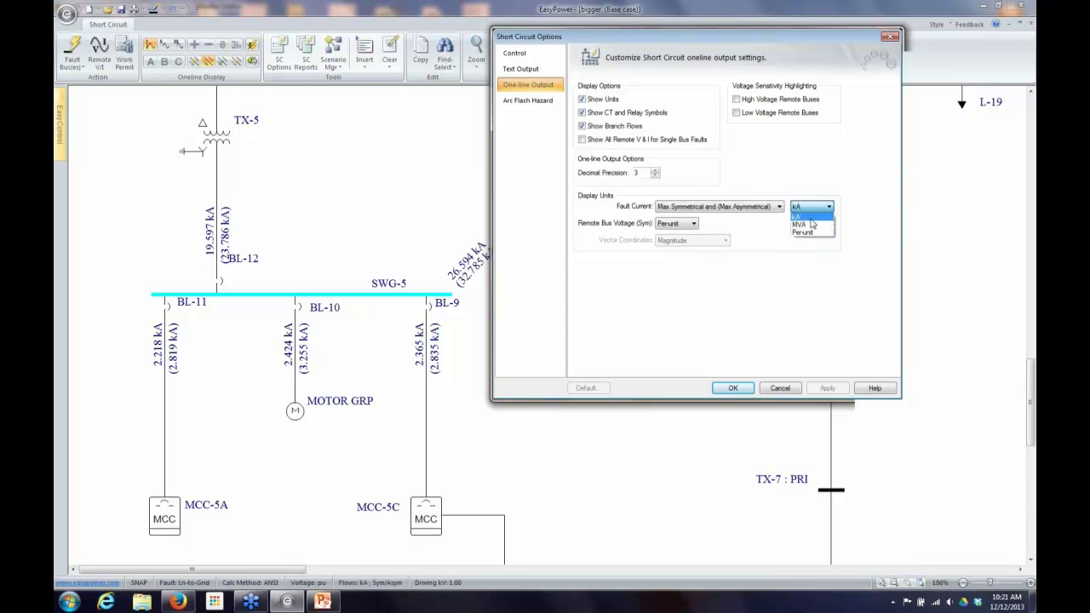
click(811, 218)
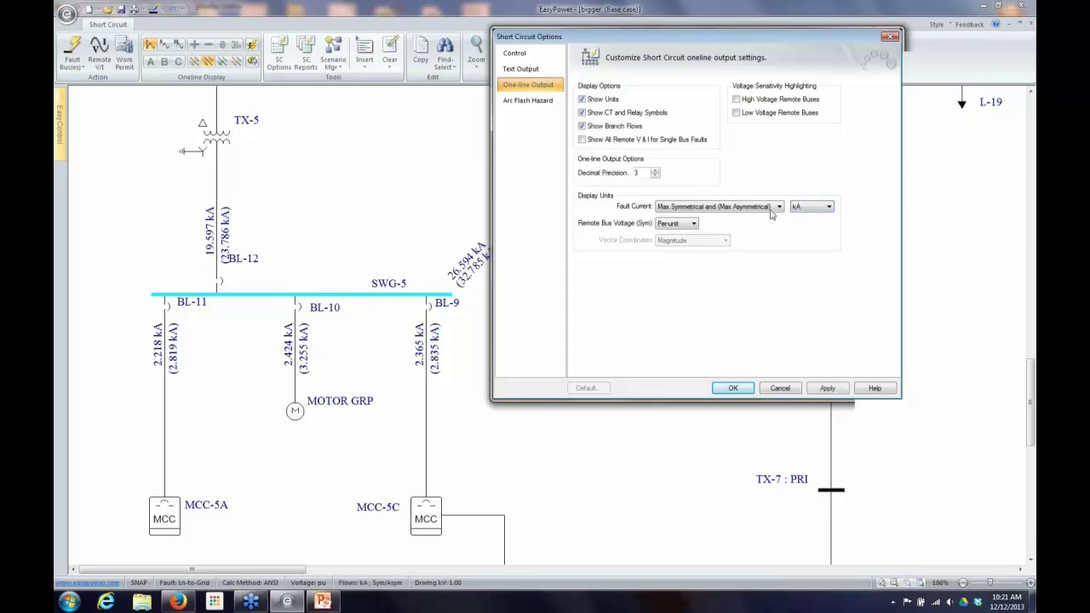
click(772, 208)
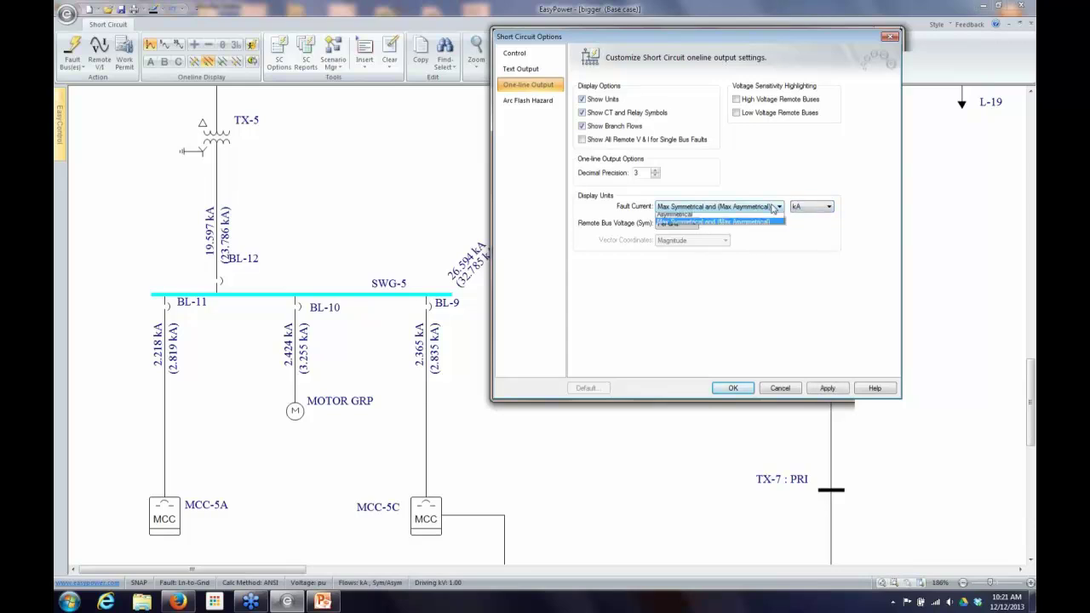
click(763, 217)
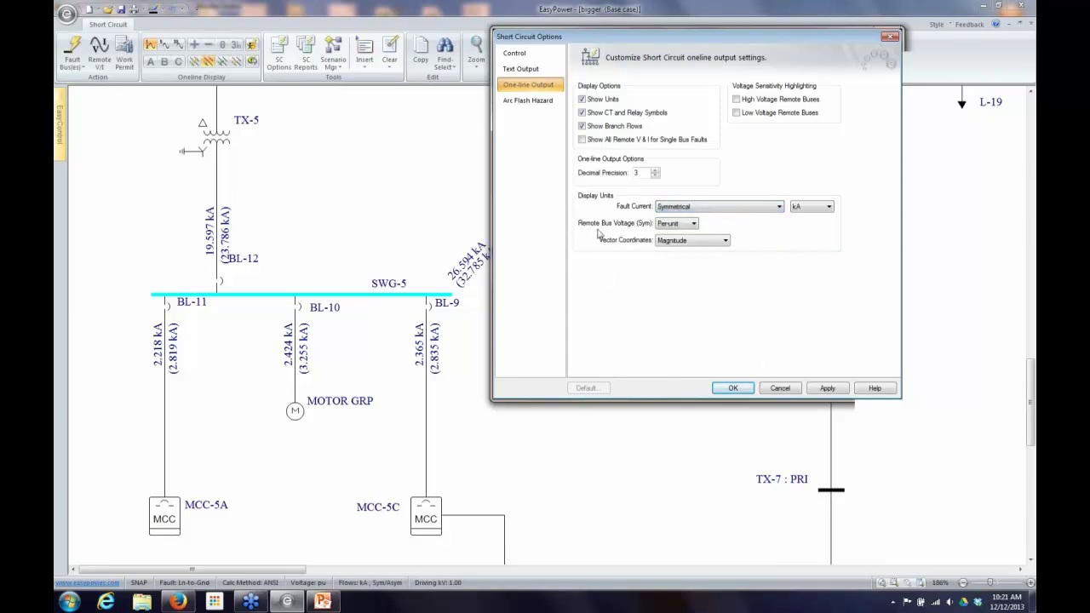
click(725, 241)
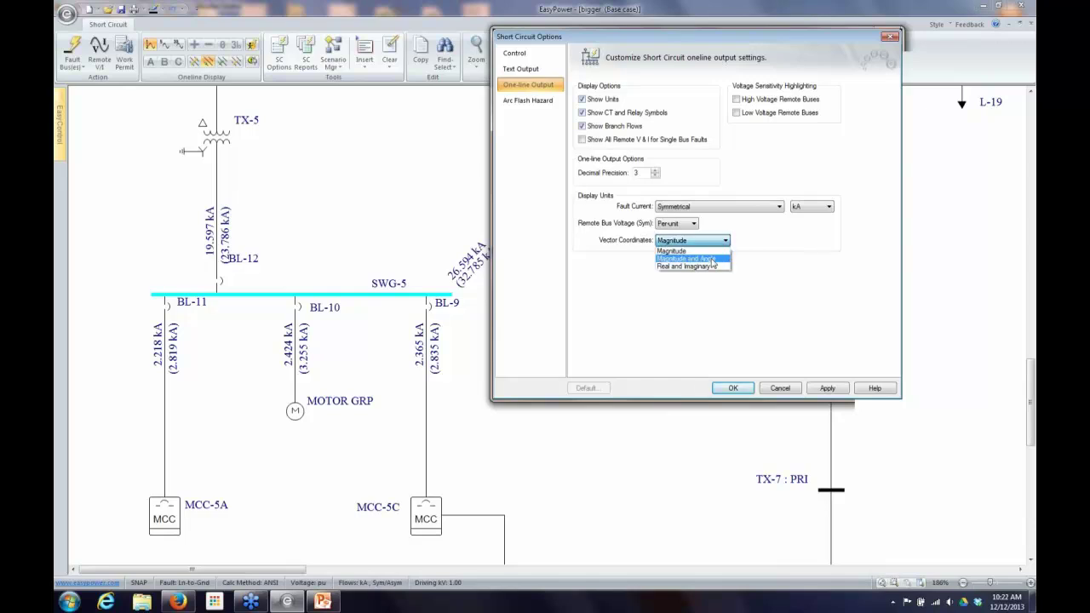
click(687, 258)
click(732, 388)
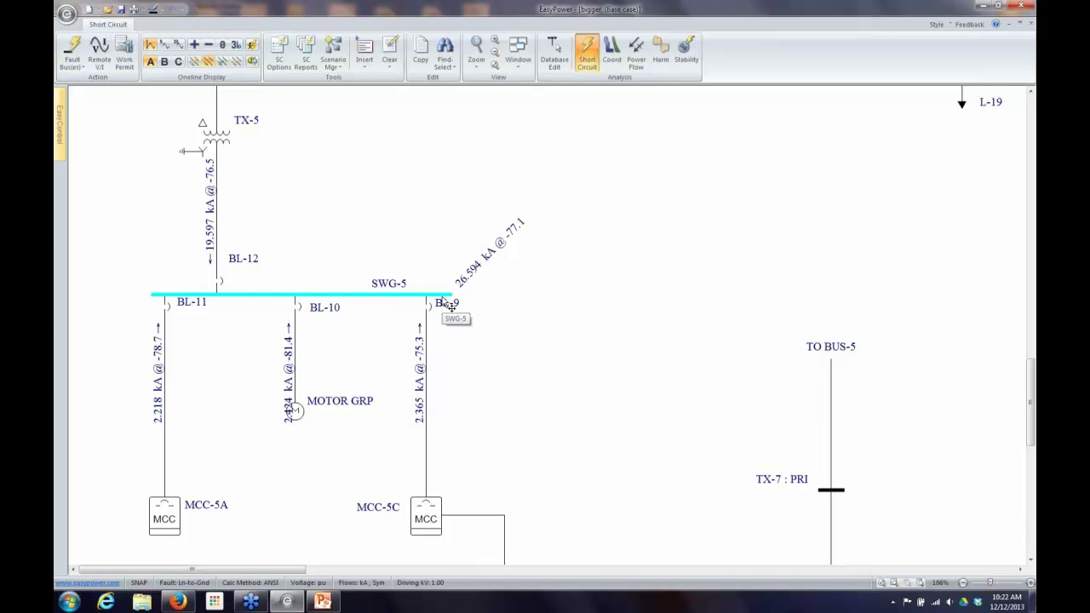
Set the one-line output vector coordinates to Magnitude and accept the setting.
click(279, 51)
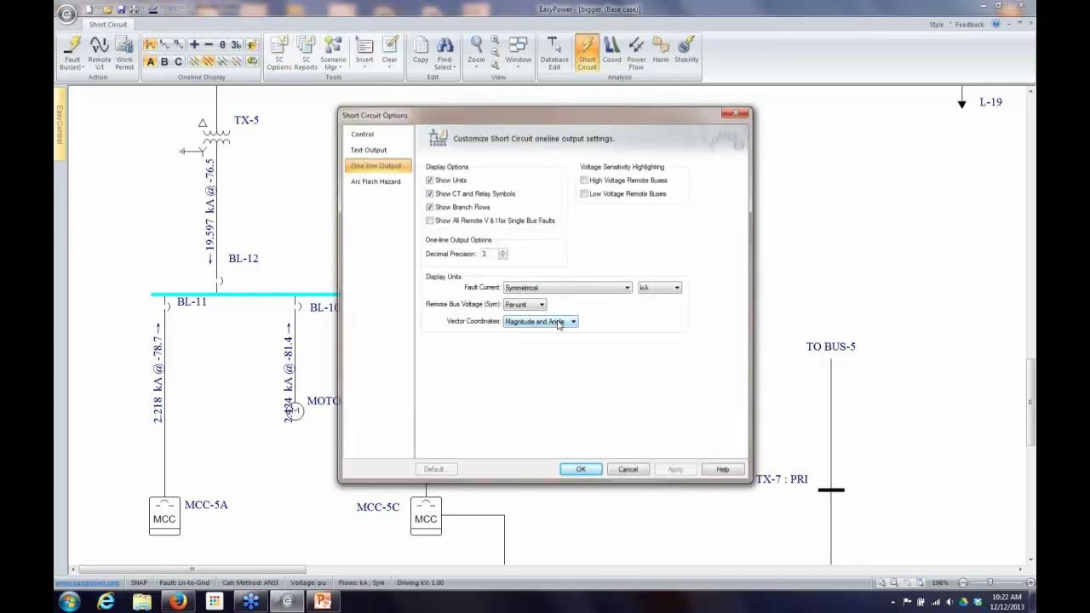
click(559, 323)
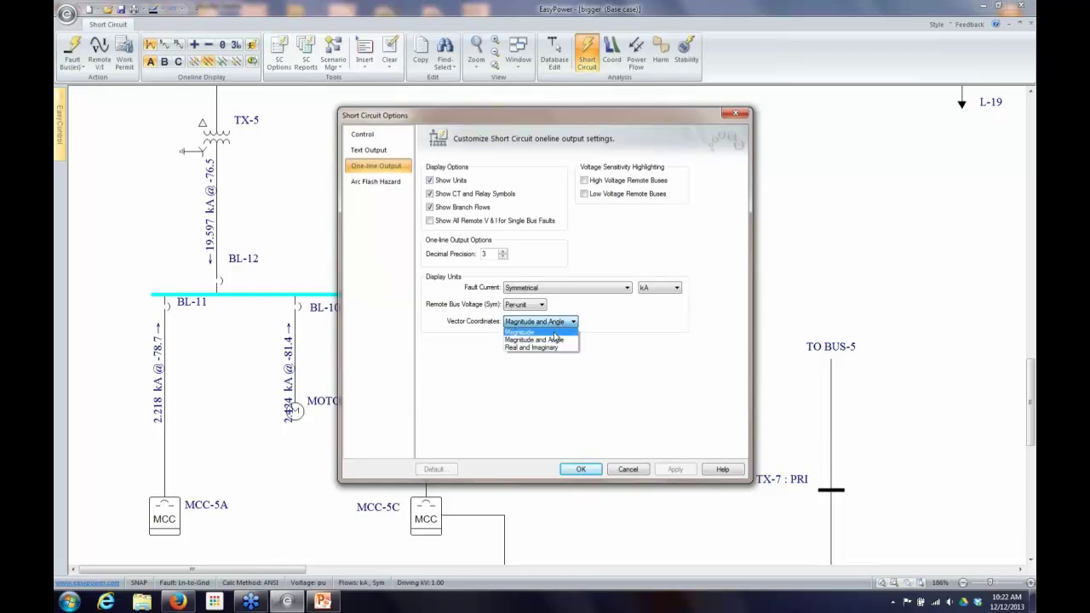
click(553, 333)
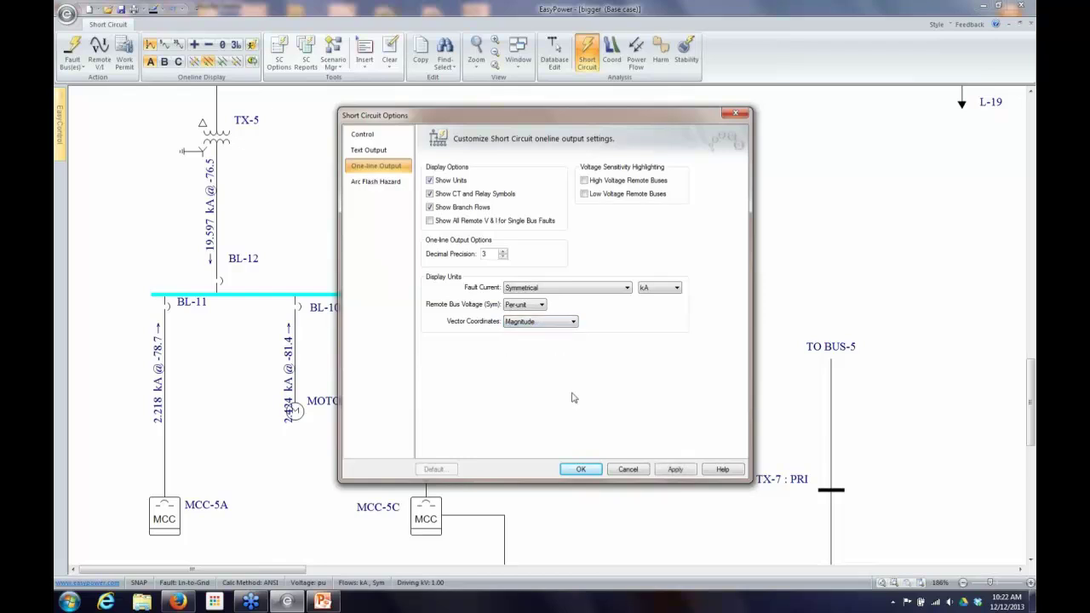
click(581, 470)
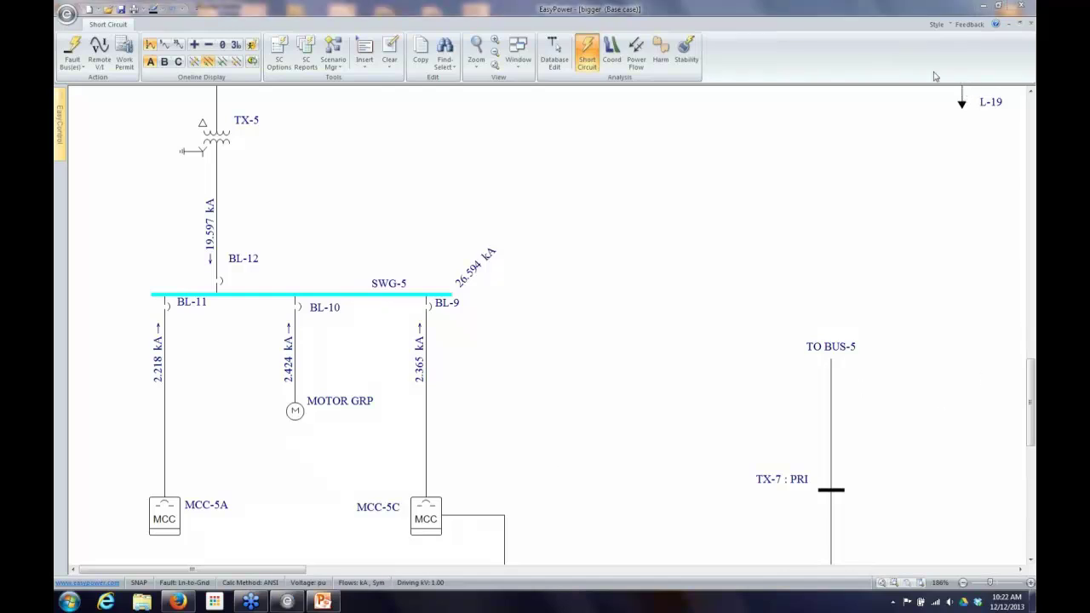
Switch the fault type for the faulted SWG-5 bus to 3-Phase.
drag(1034, 418, 1030, 374)
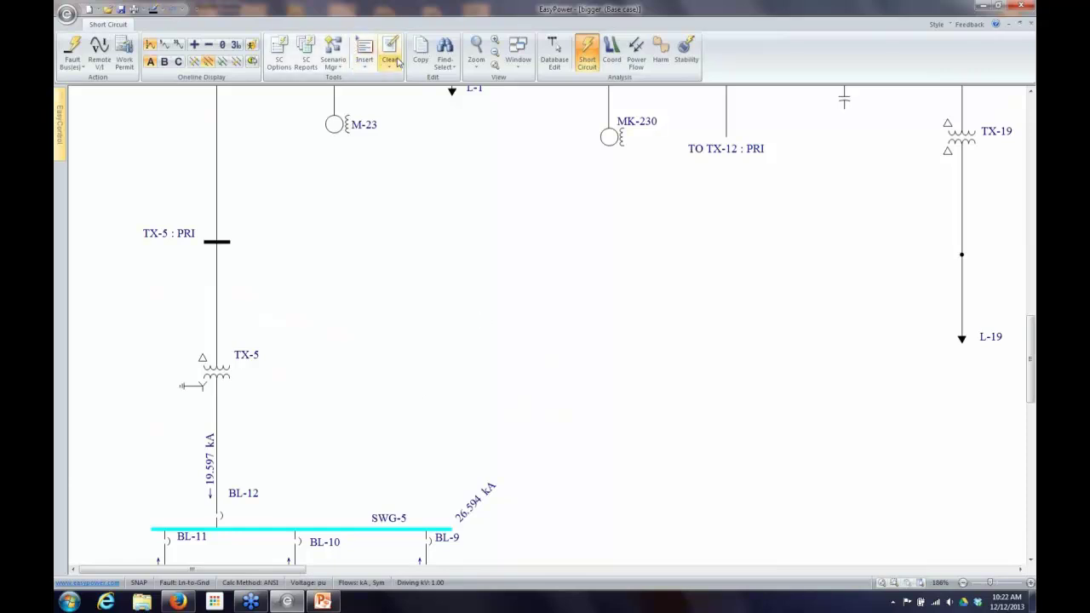
click(194, 61)
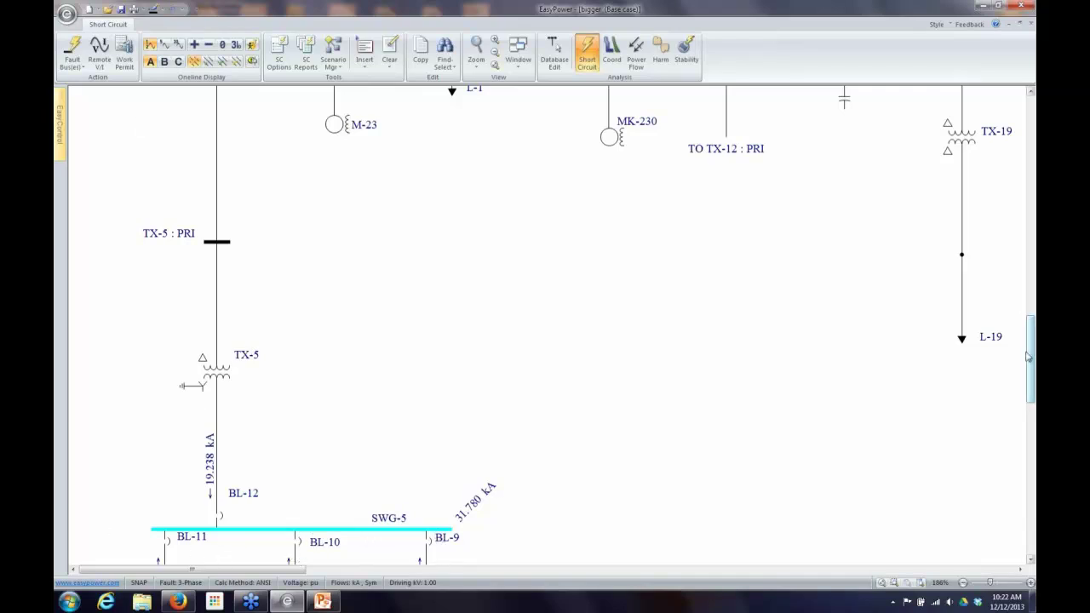
scroll(269, 461, up, 3)
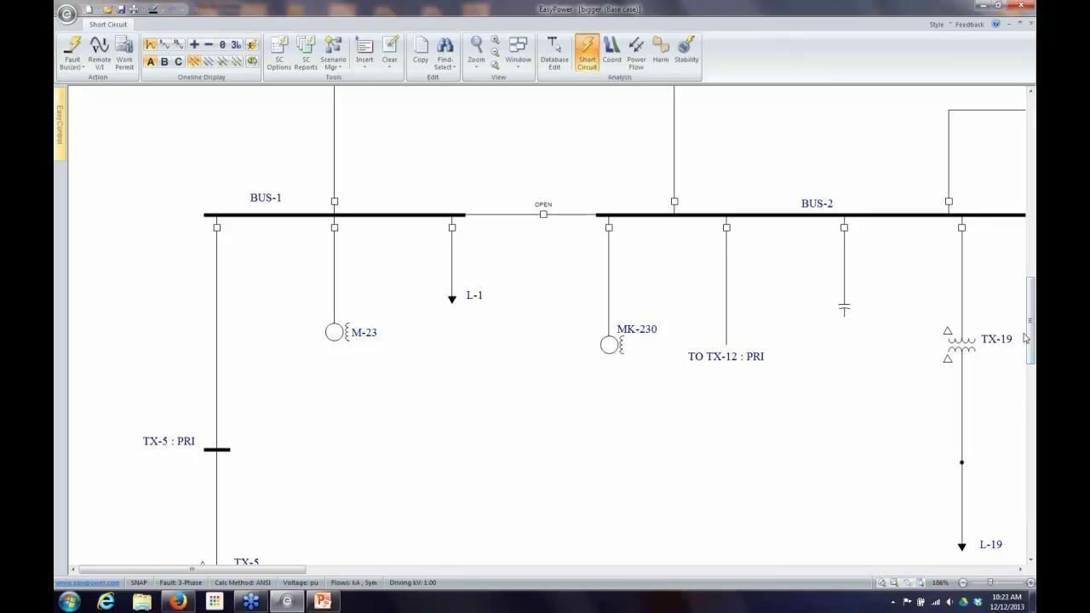
drag(1032, 345, 1034, 435)
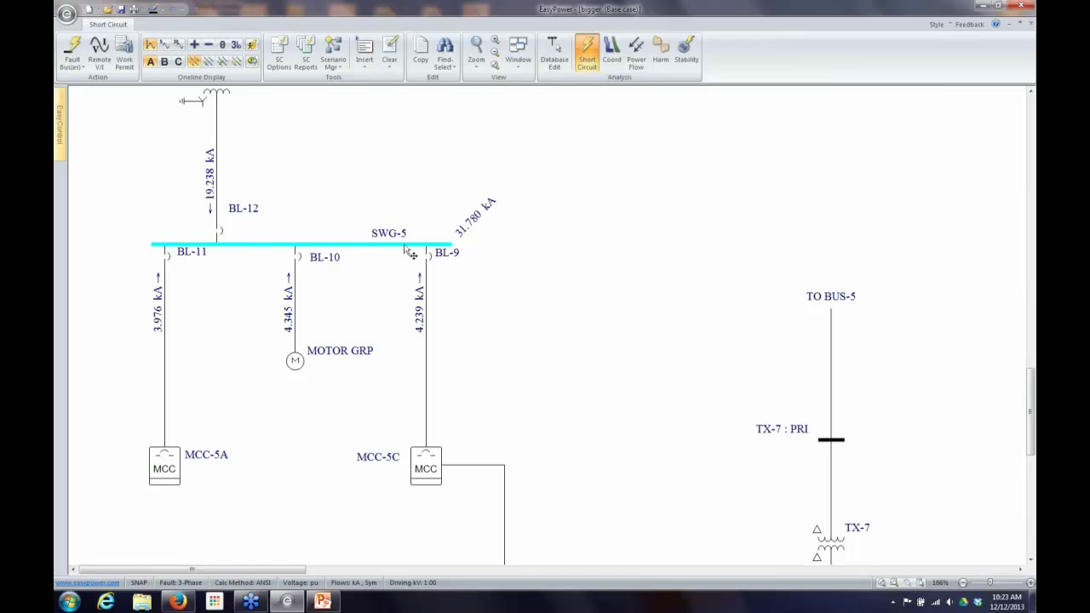
Show the remote bus voltage and currents at SWG-7 for the SWG-5 fault.
drag(1030, 400, 1030, 272)
drag(218, 569, 388, 581)
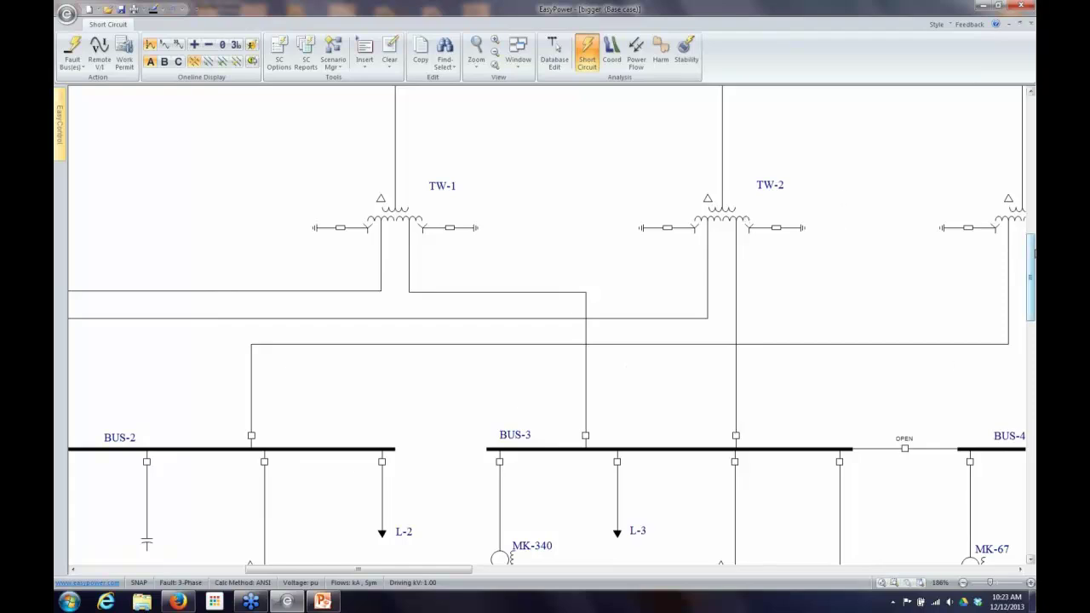
drag(1034, 264, 1033, 464)
drag(355, 569, 194, 561)
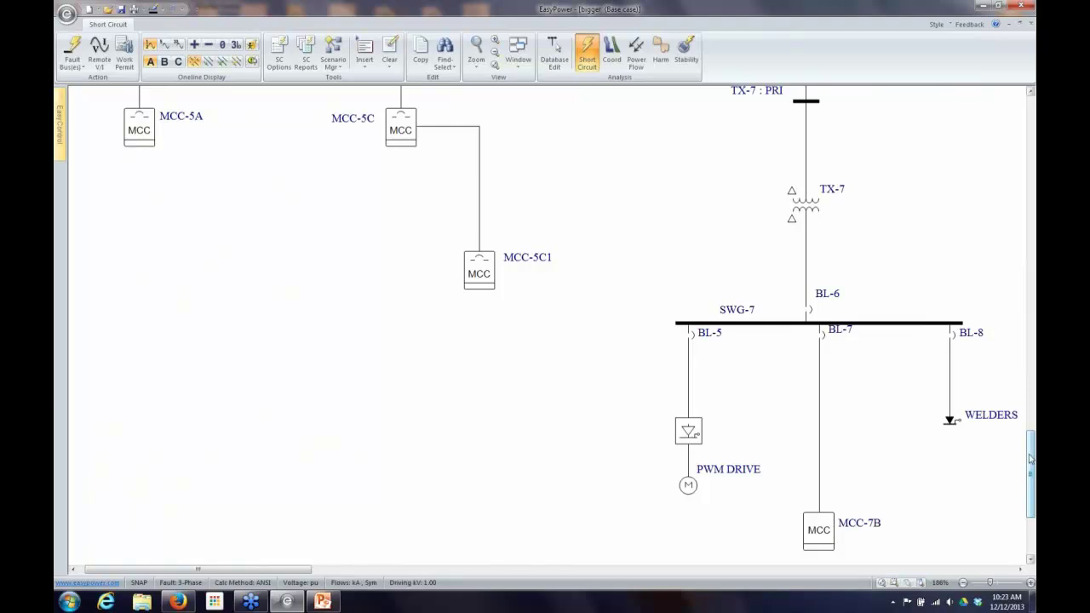
drag(1031, 460, 1034, 385)
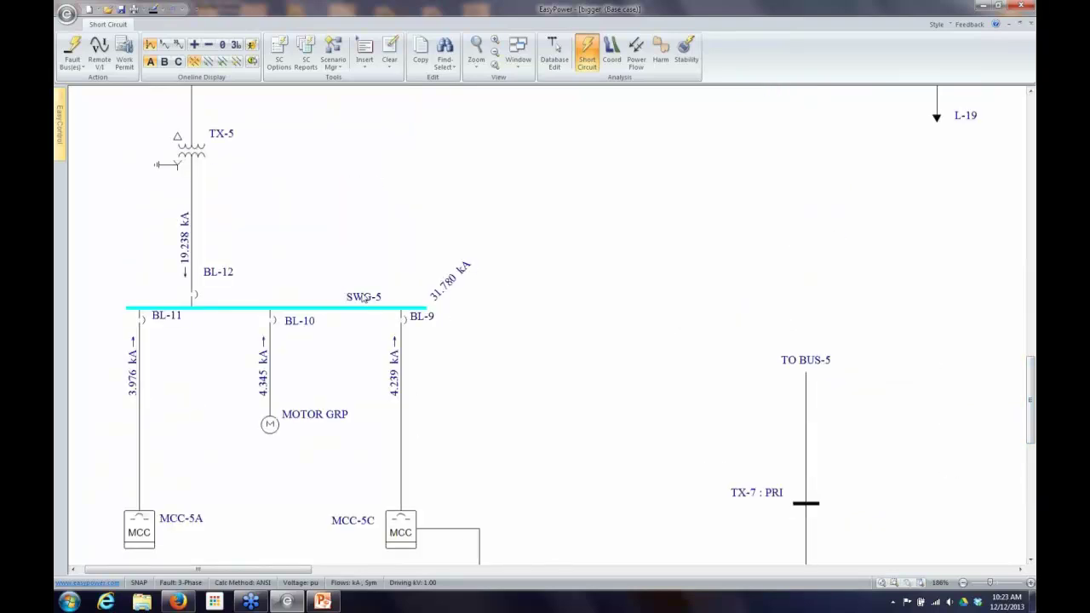
drag(213, 573, 253, 573)
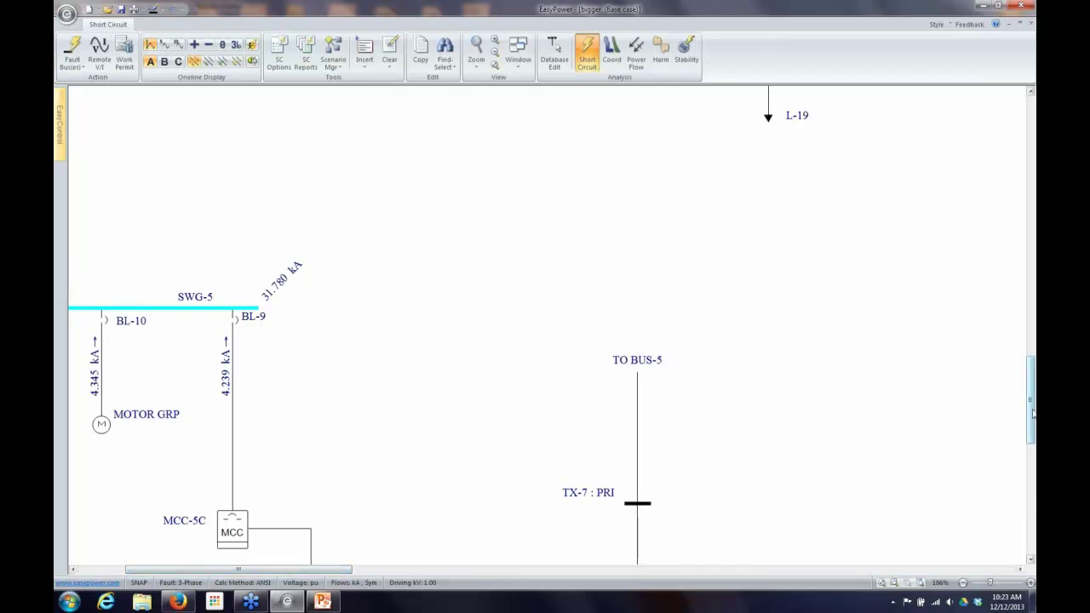
scroll(1034, 414, down, 5)
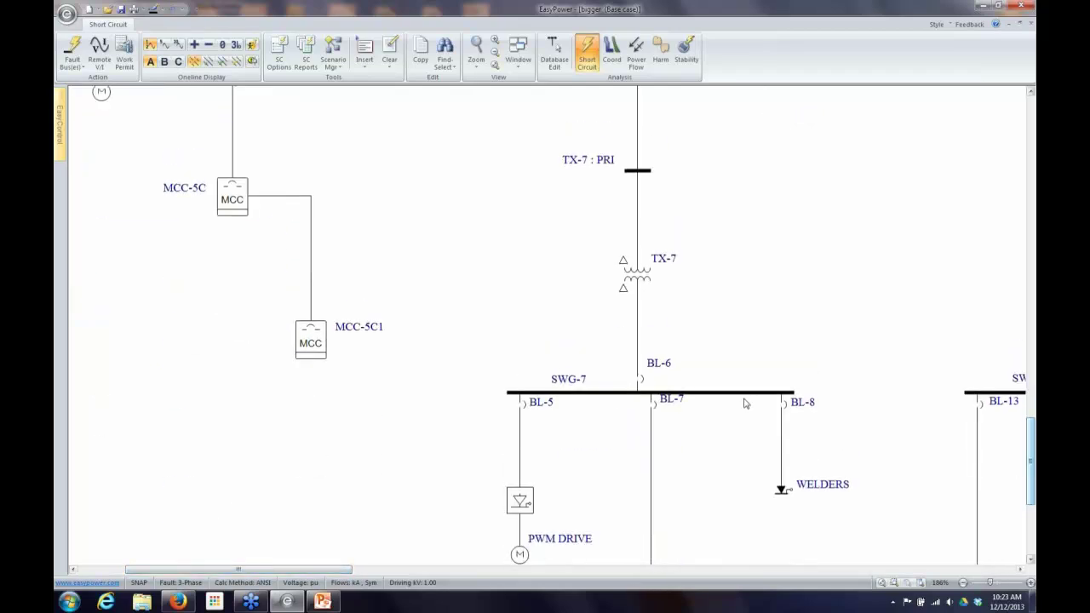
right_click(742, 393)
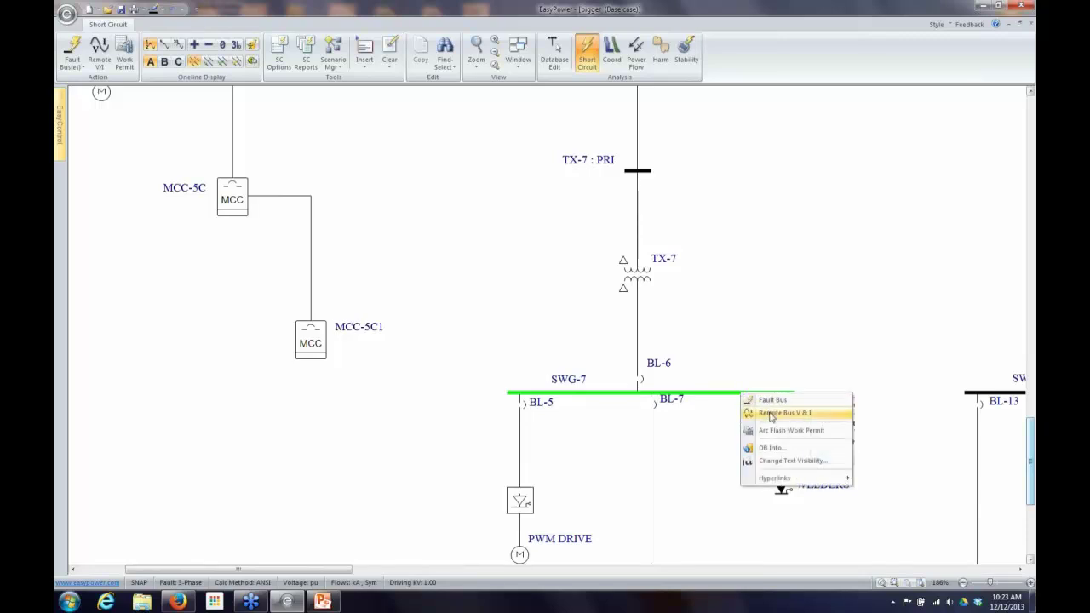
click(772, 414)
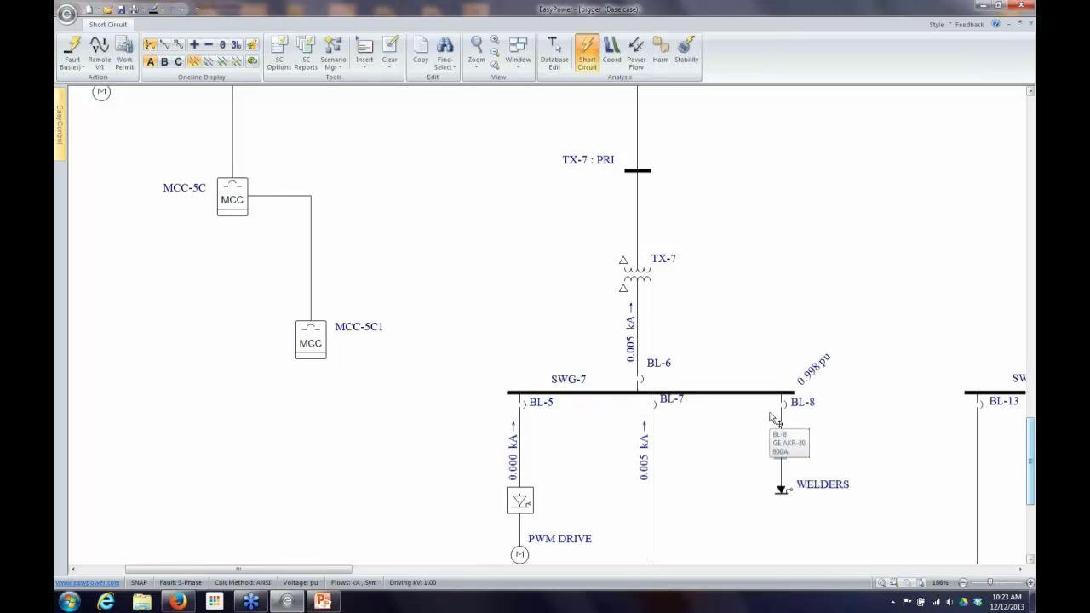
Show the remote bus voltage and currents at BUS-1 for the SWG-5 fault.
drag(238, 569, 275, 569)
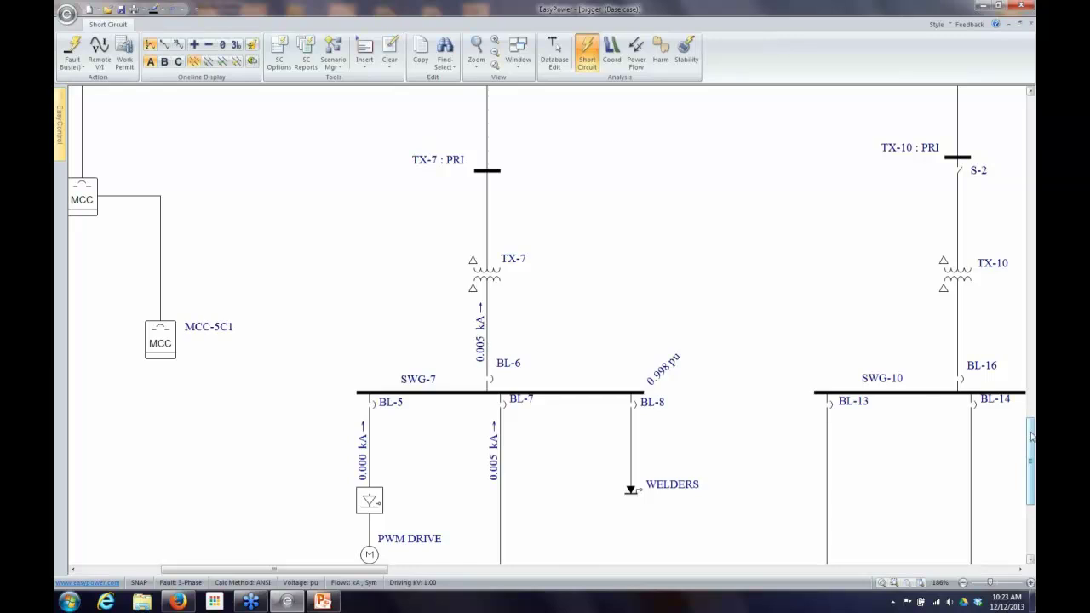
drag(1031, 436, 1031, 376)
drag(360, 567, 248, 566)
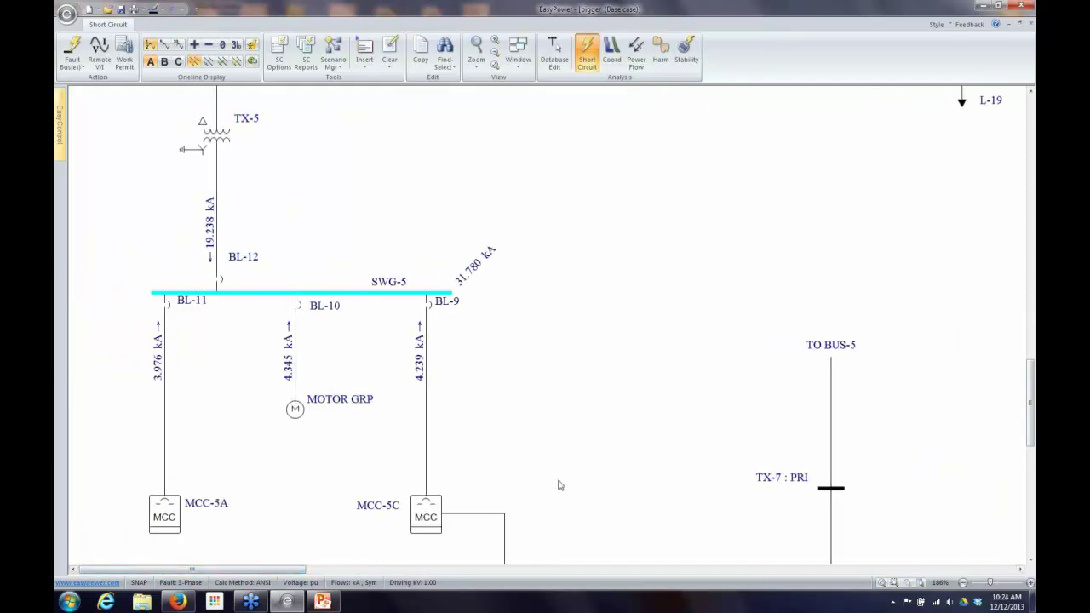
drag(1031, 393, 1032, 259)
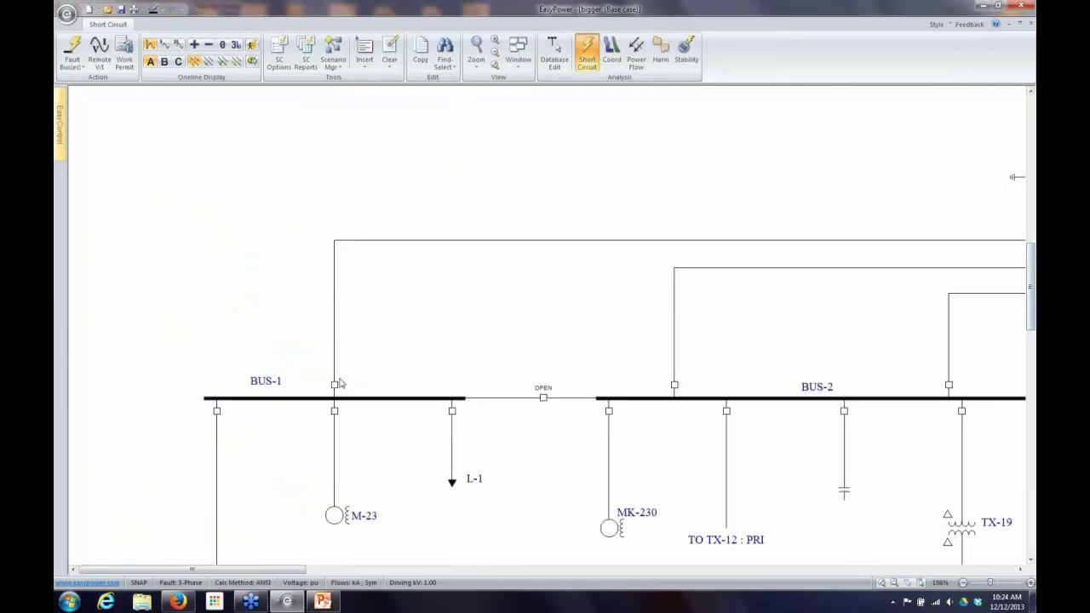
click(380, 399)
right_click(380, 399)
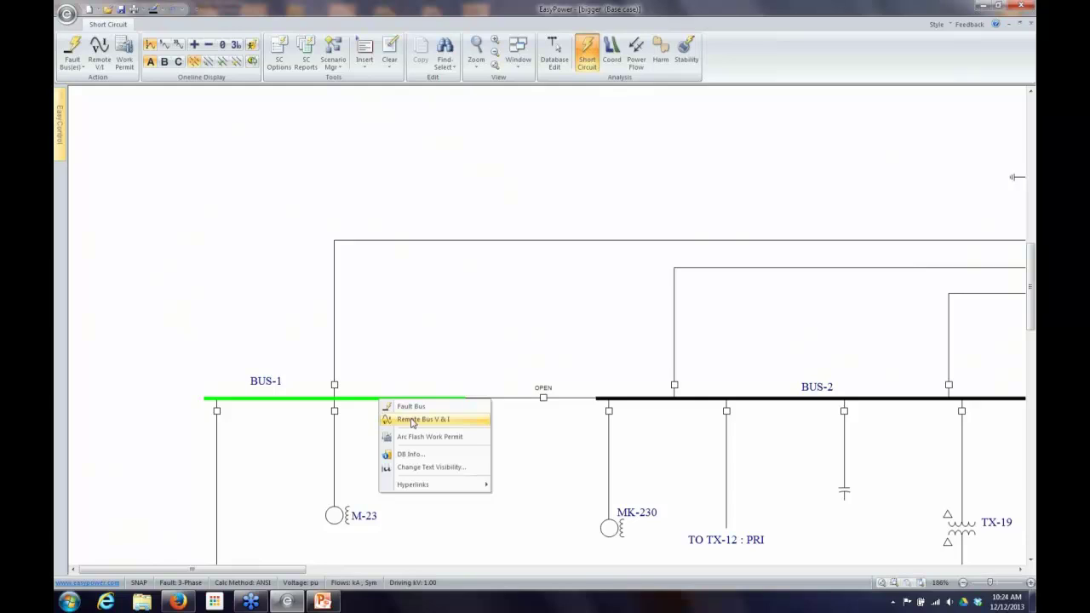
click(412, 420)
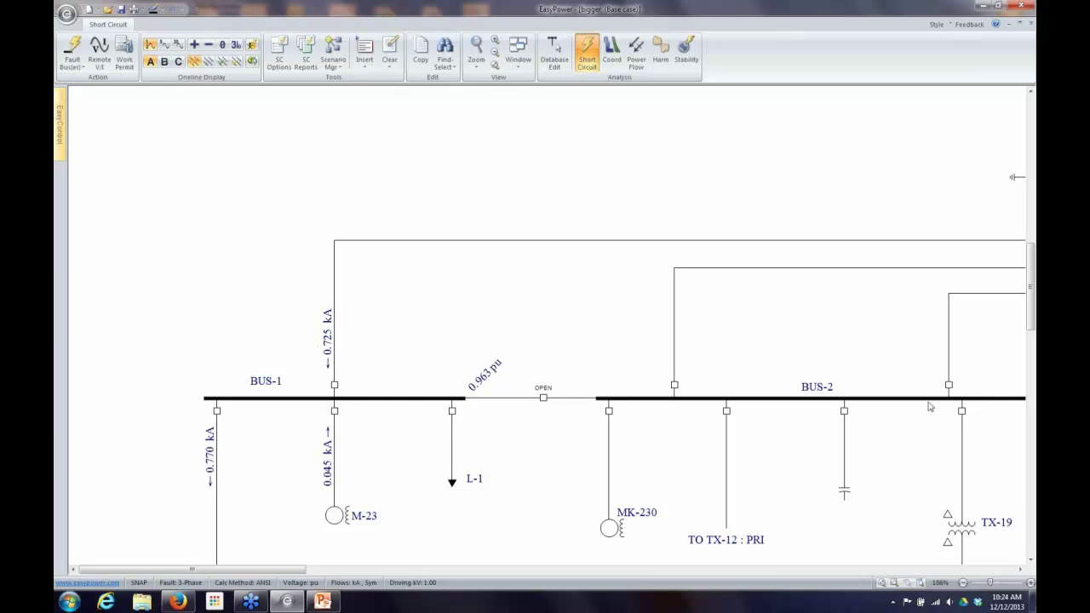
Show the remote bus voltage and currents at the TX-5 : PRI bus for the SWG-5 fault.
drag(1033, 329, 1033, 362)
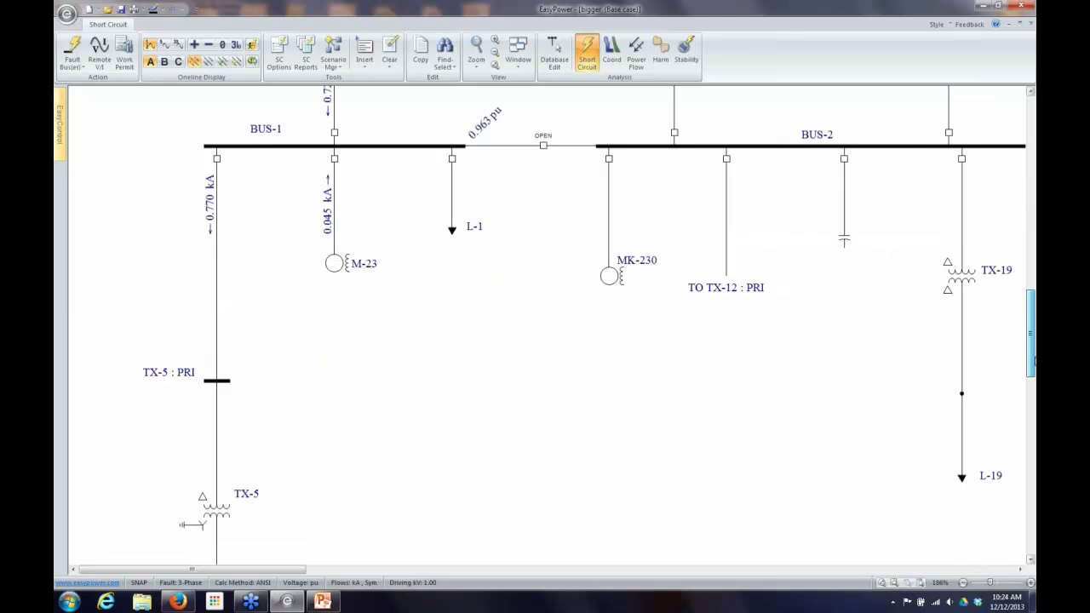
scroll(304, 304, down, 5)
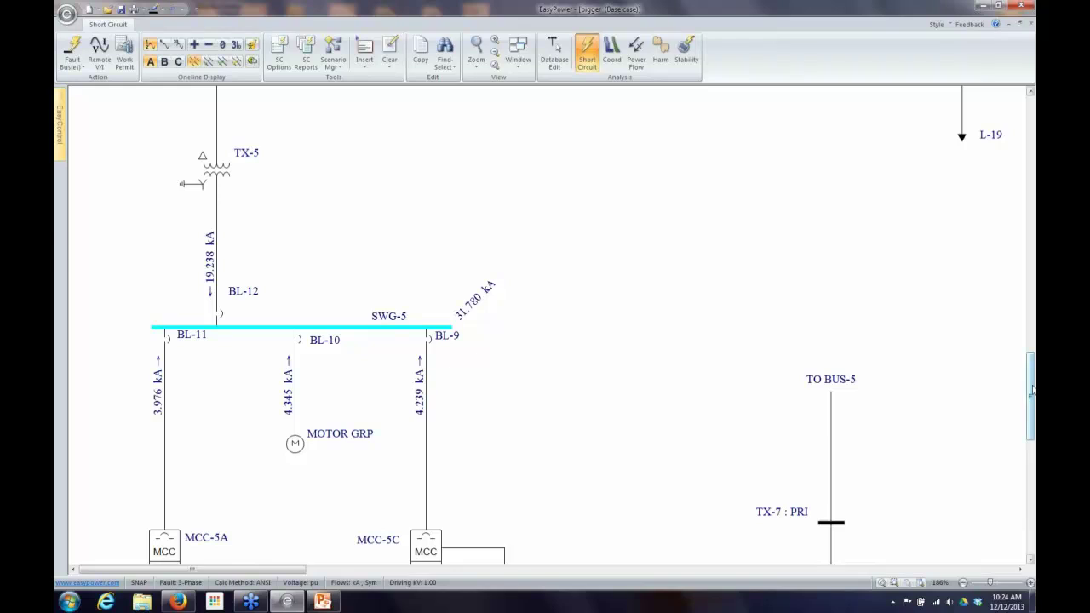
scroll(194, 494, up, 5)
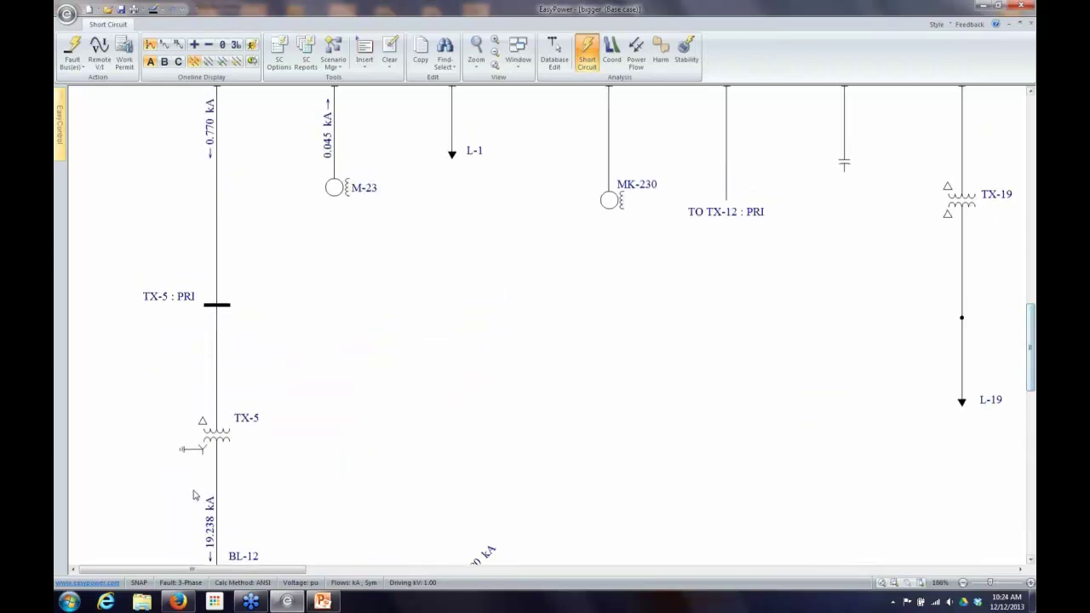
right_click(226, 306)
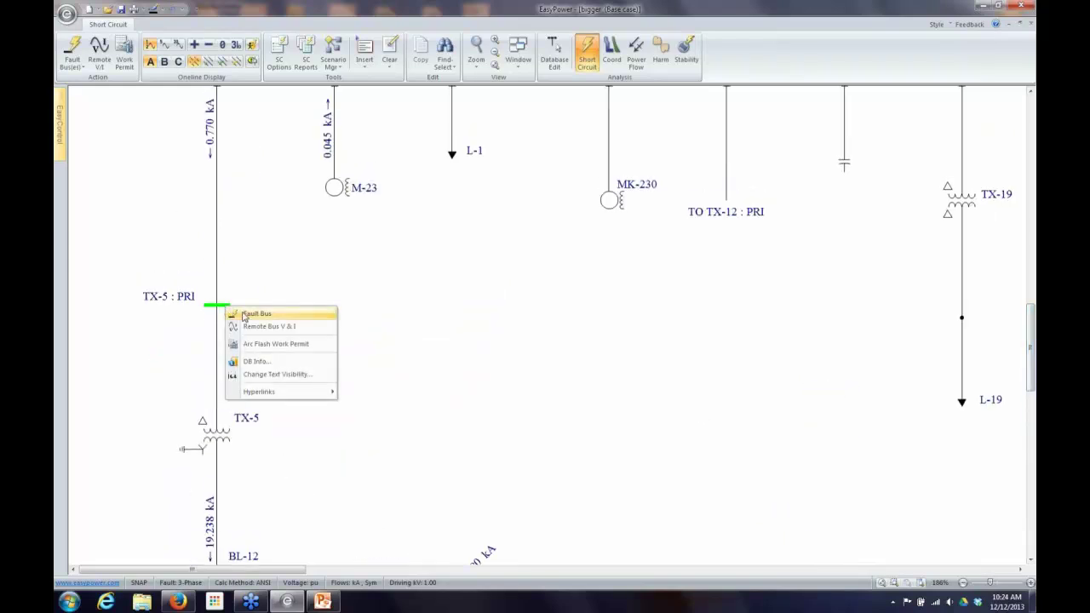
click(244, 326)
Fault BUS-1 and show the remote bus voltage and currents at BUS-2.
drag(1029, 391, 1029, 340)
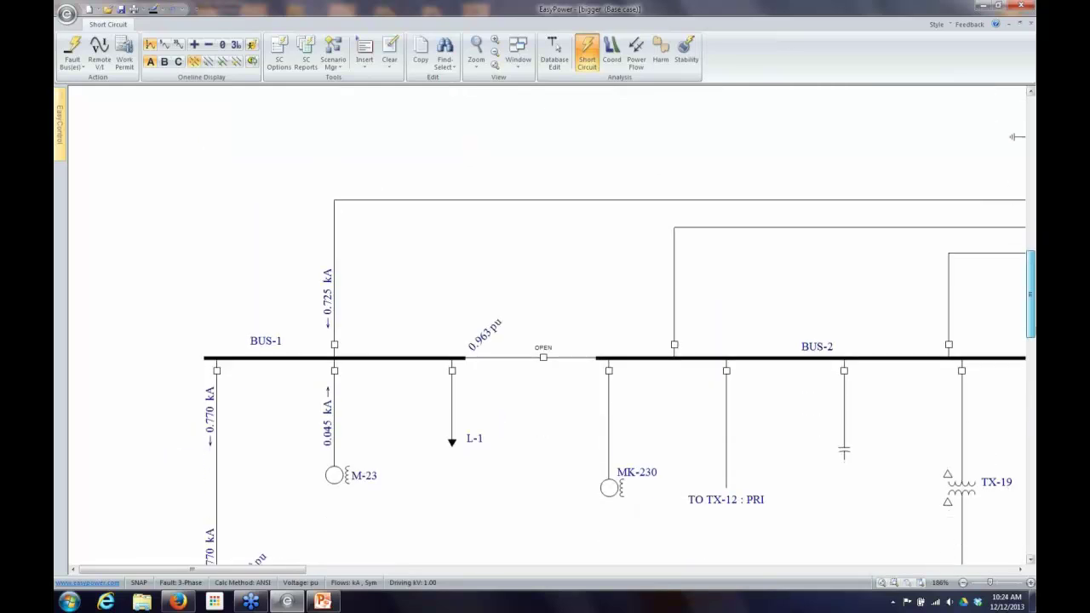
click(412, 358)
drag(192, 569, 326, 571)
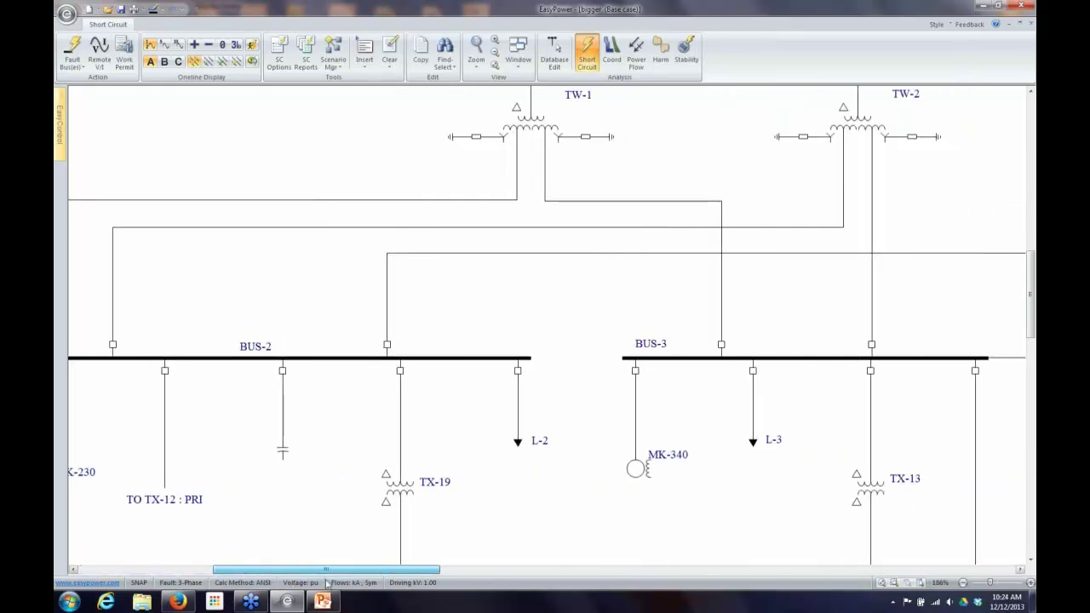
right_click(453, 364)
click(492, 380)
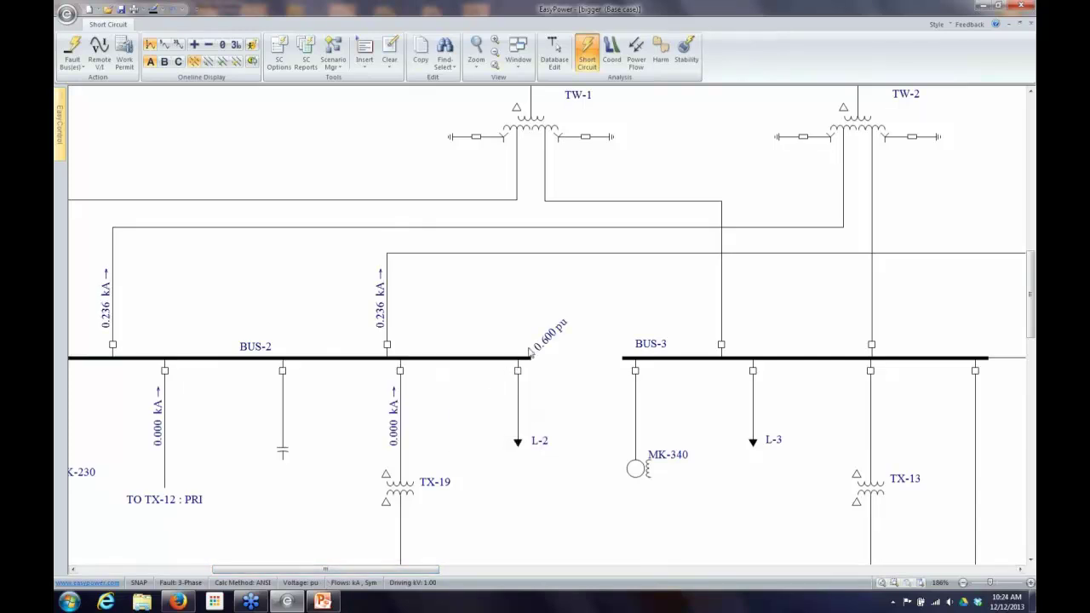
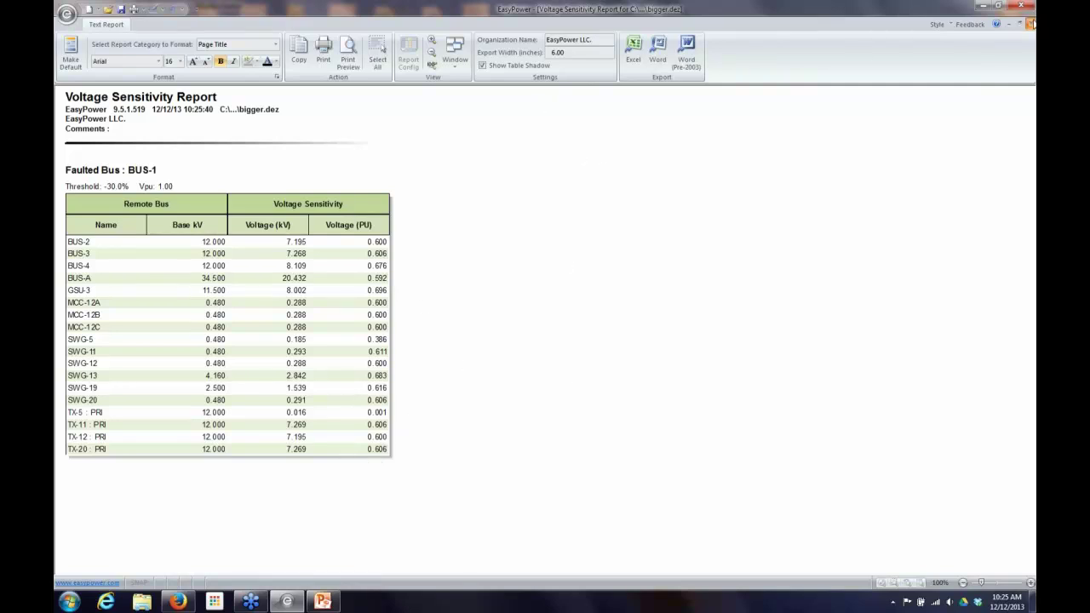
Close the Voltage Sensitivity report and run a short circuit fault on BUS-3.
click(1031, 25)
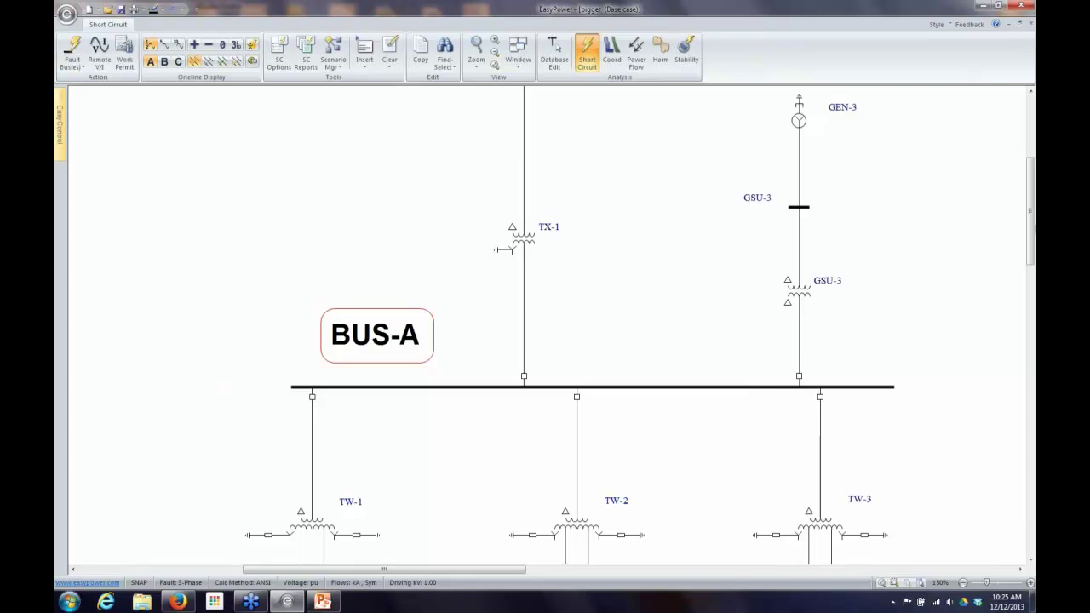
drag(1031, 225, 1030, 294)
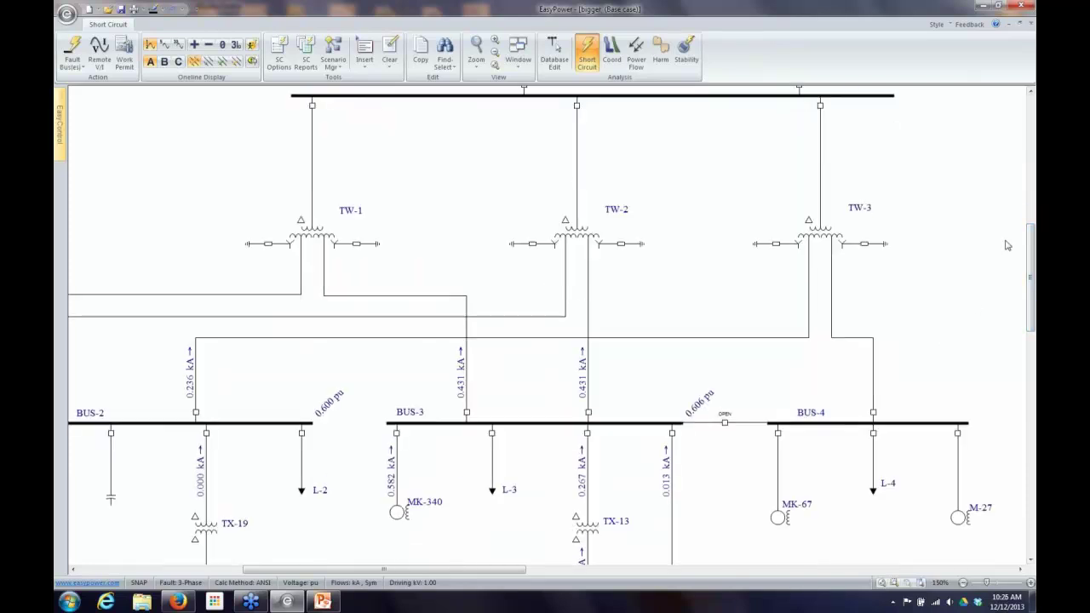
scroll(761, 279, down, 3)
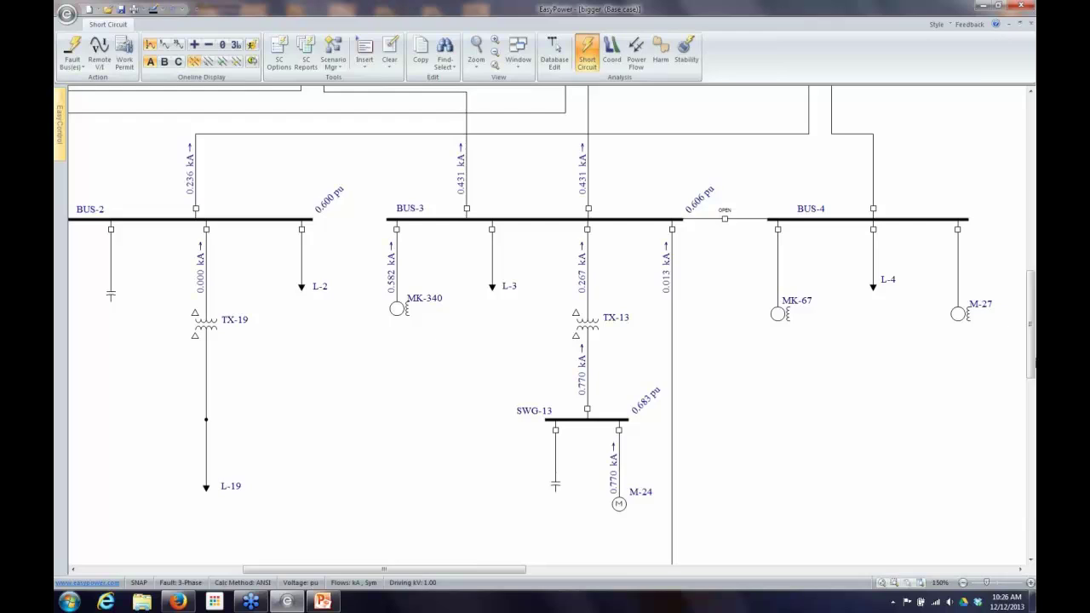
scroll(545, 324, up, 3)
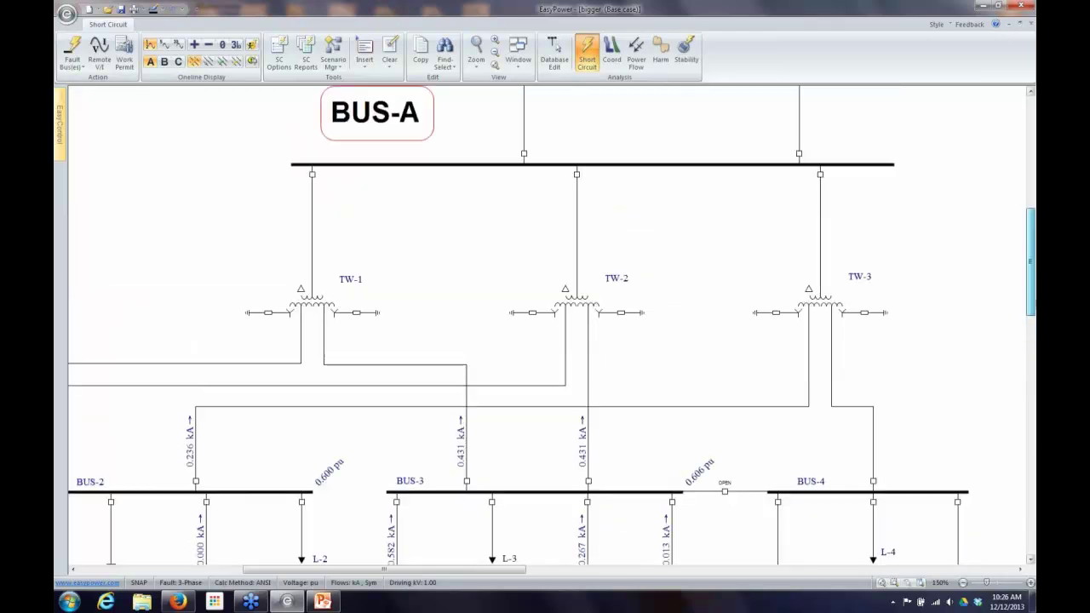
scroll(324, 120, up, 1)
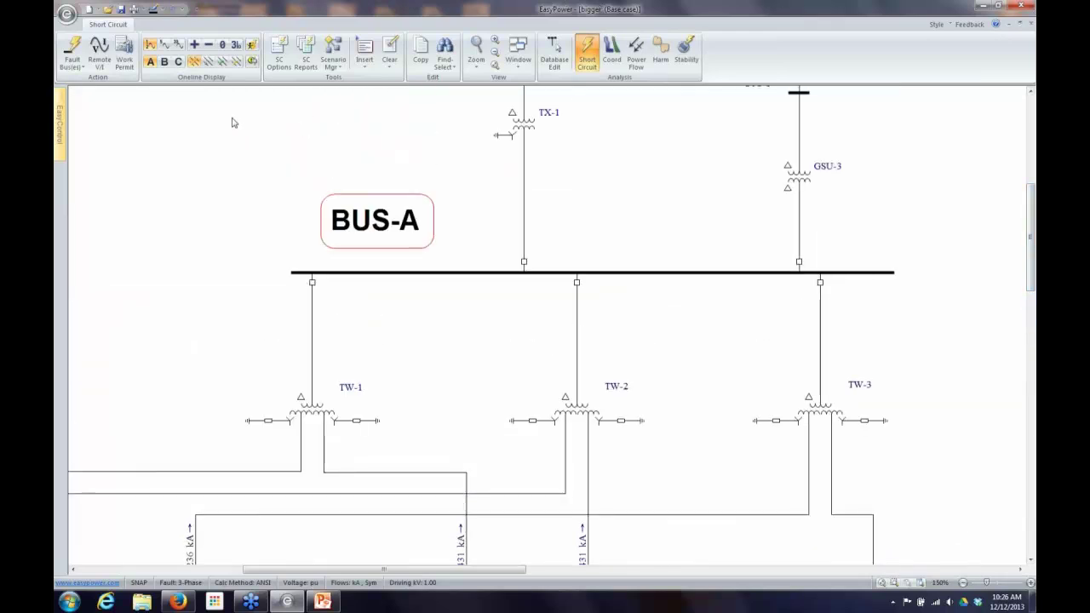
drag(255, 571, 292, 578)
drag(1032, 255, 1031, 332)
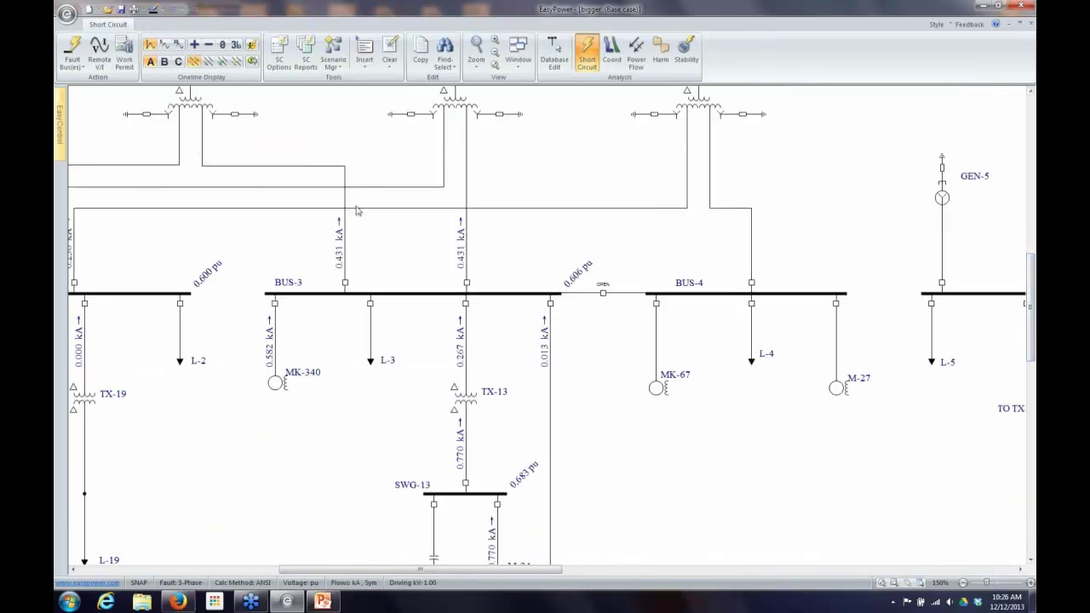
click(400, 295)
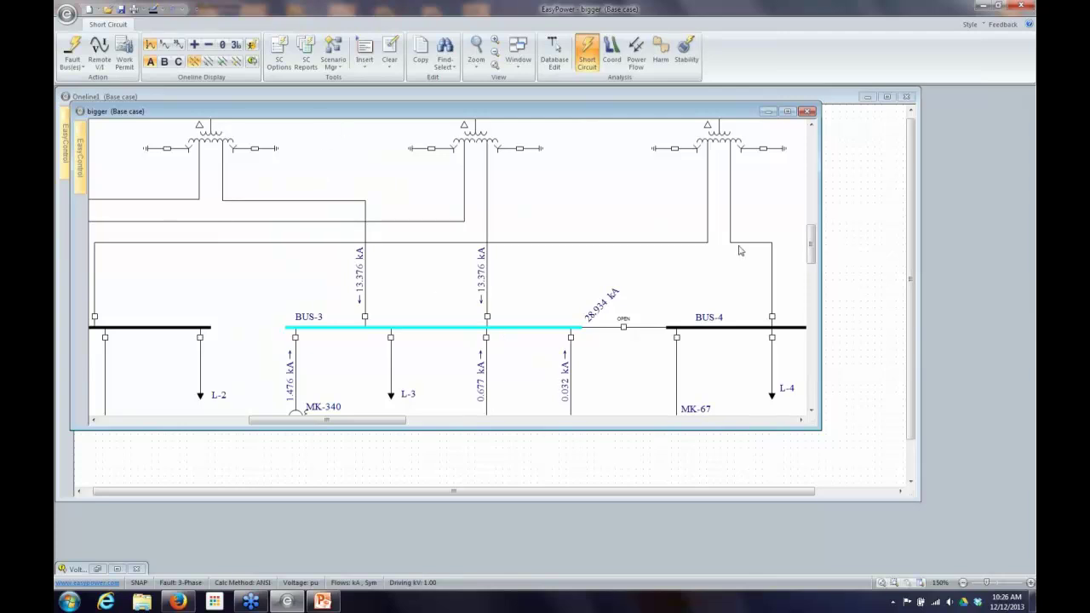
click(786, 113)
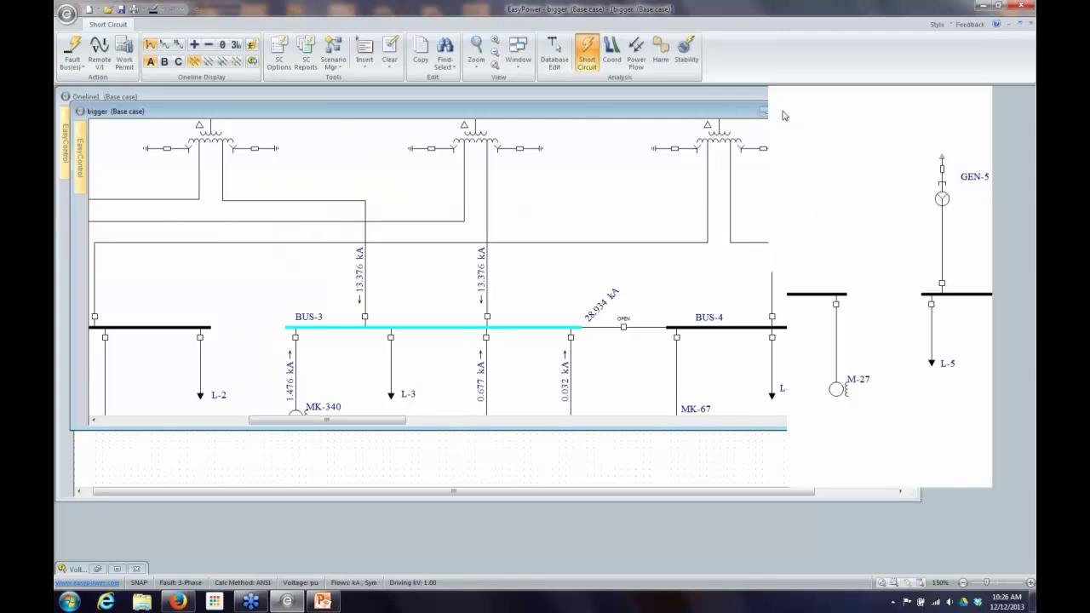
Show the remote bus voltage and currents at the GSU-3 bus for the BUS-3 fault.
drag(1031, 247, 1031, 136)
right_click(679, 315)
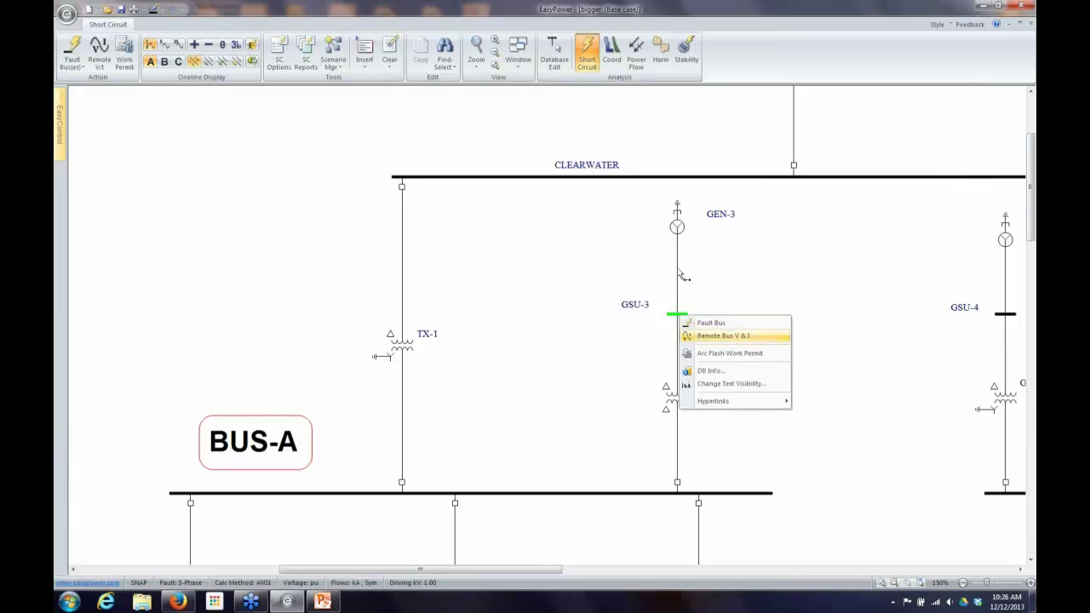
click(700, 338)
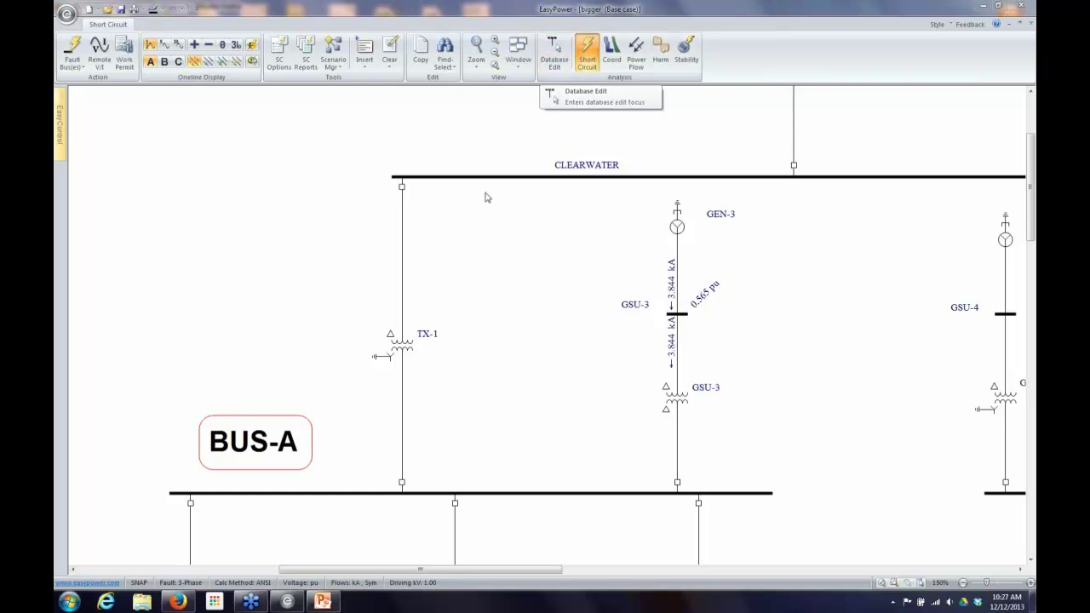
In the short circuit text output options, turn off the Voltage Sensitivity Report and enable the HV & LV Momentary (1/2 Cycle) Reports.
click(307, 51)
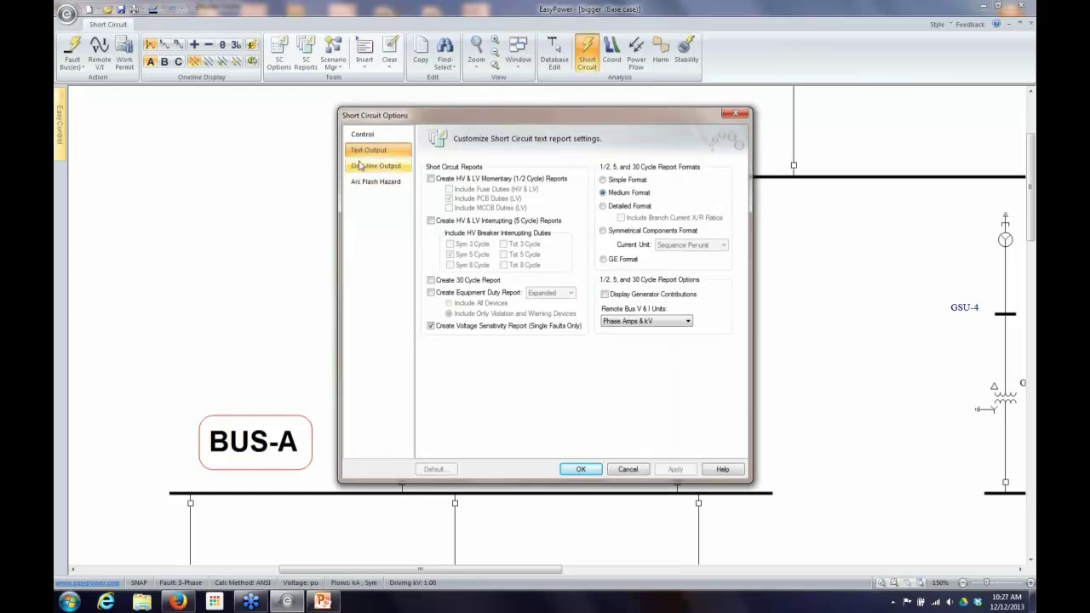
click(628, 469)
click(279, 53)
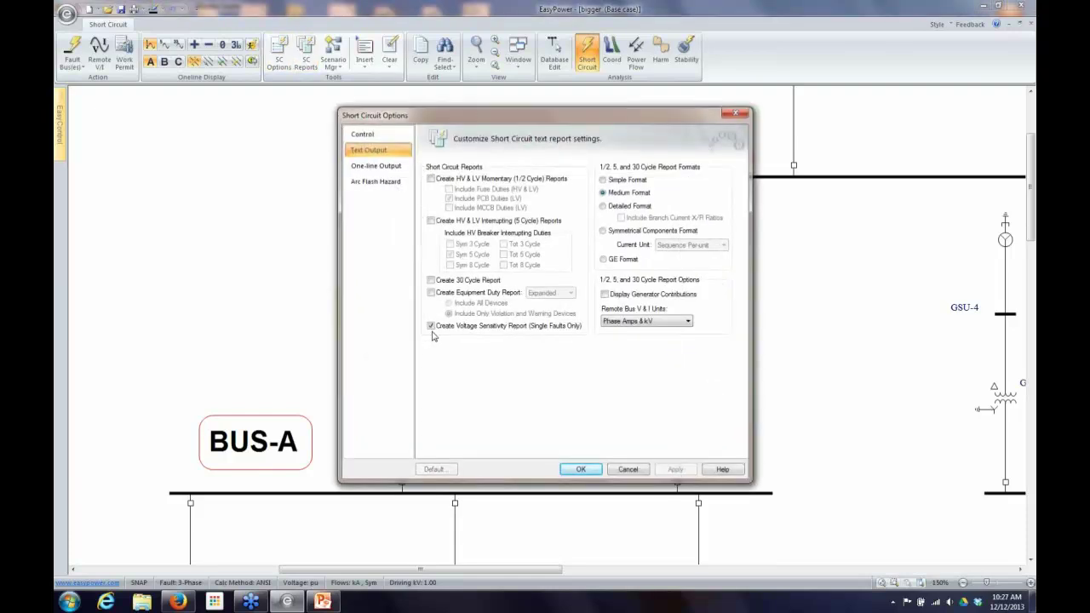
click(432, 327)
click(431, 179)
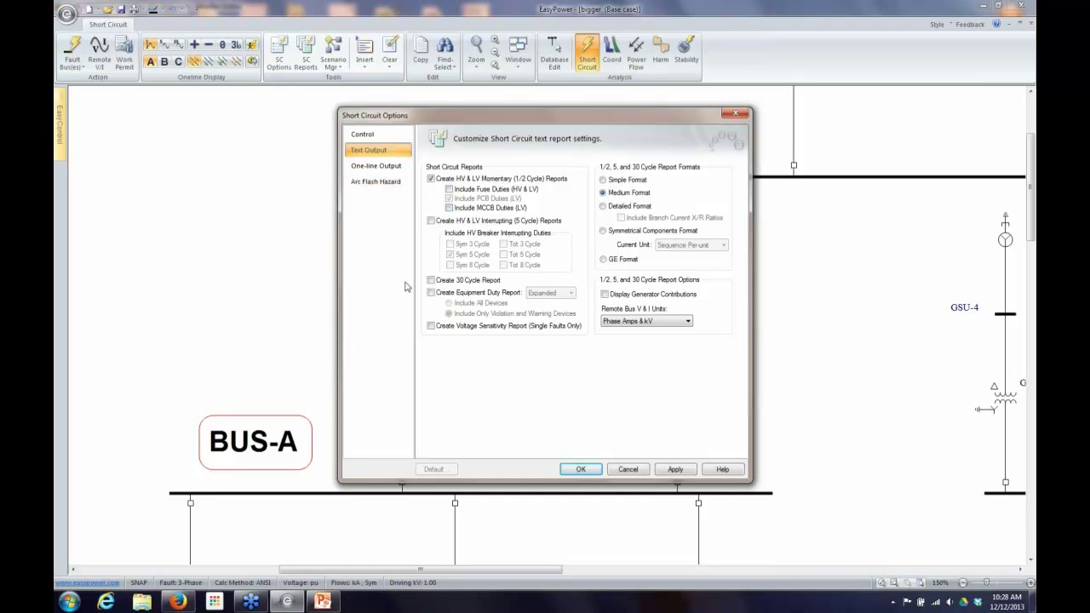
click(572, 472)
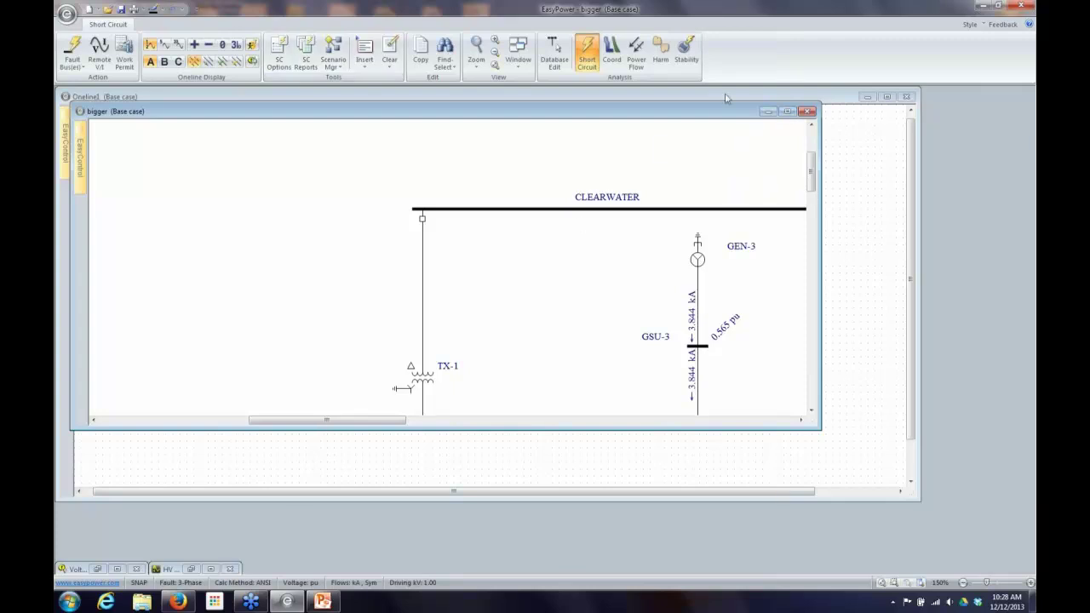
Review the HV Momentary Report for the BUS-3 fault and return to the one-line diagram.
click(790, 113)
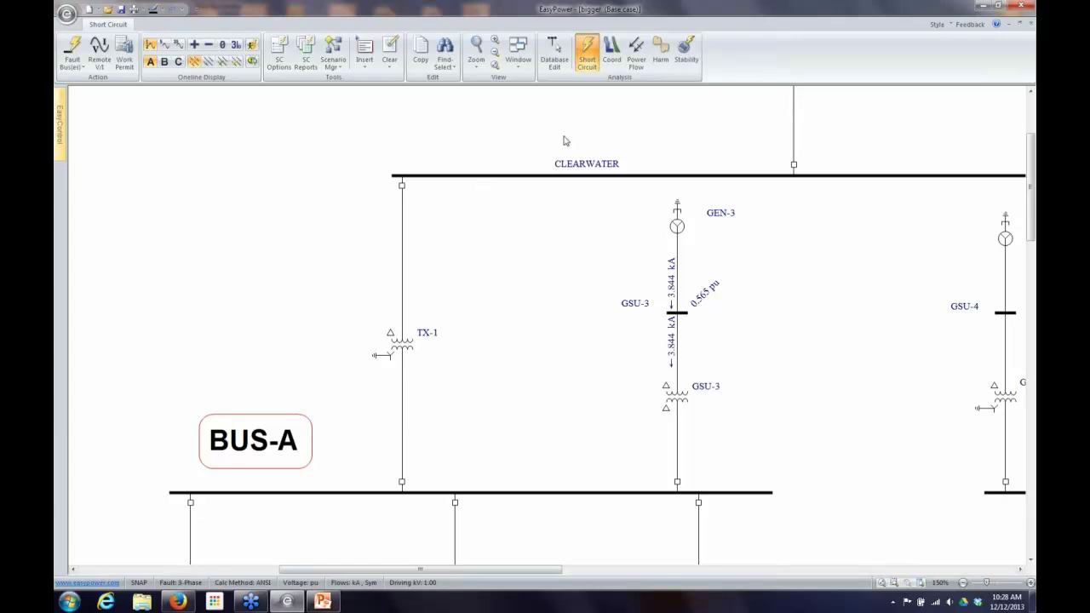
click(518, 69)
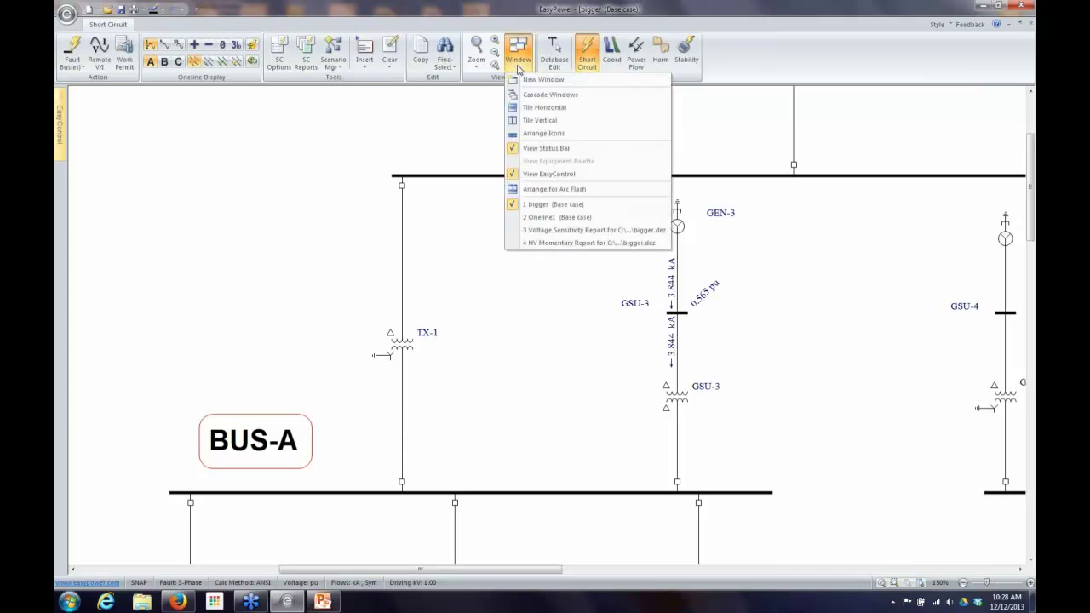
click(547, 243)
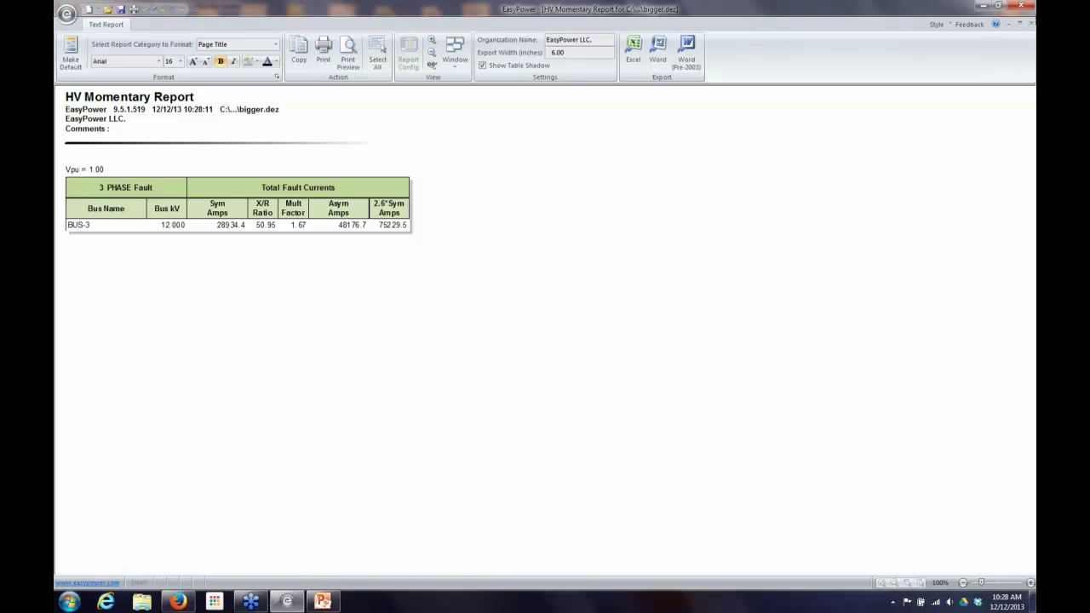
click(1029, 20)
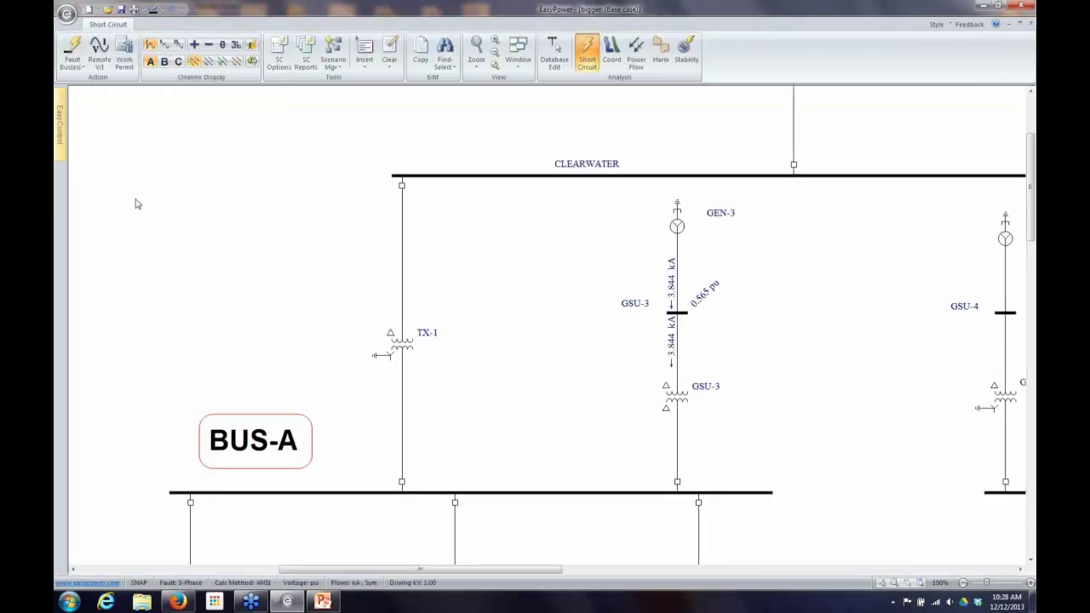
Fault all buses, review the complete HV Momentary Report and return to the one-line diagram.
click(71, 49)
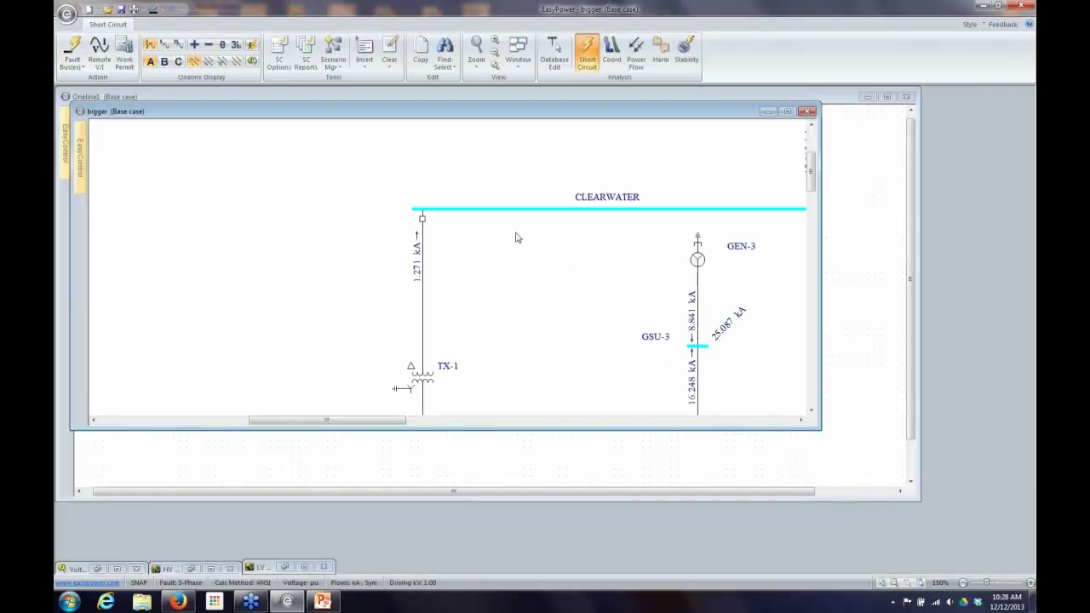
click(211, 569)
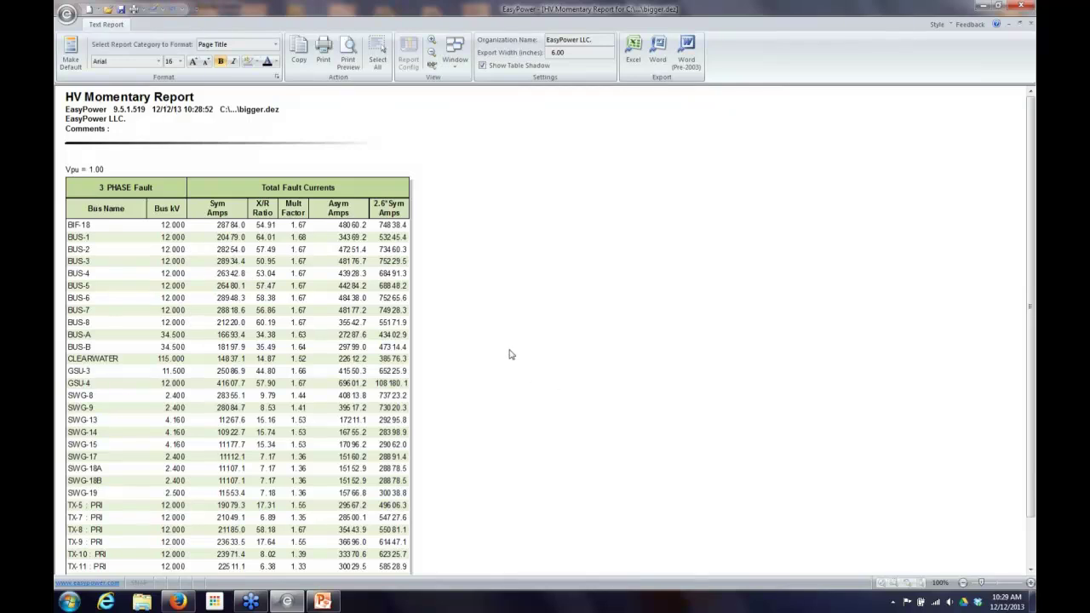
scroll(512, 354, down, 1)
scroll(509, 354, down, 3)
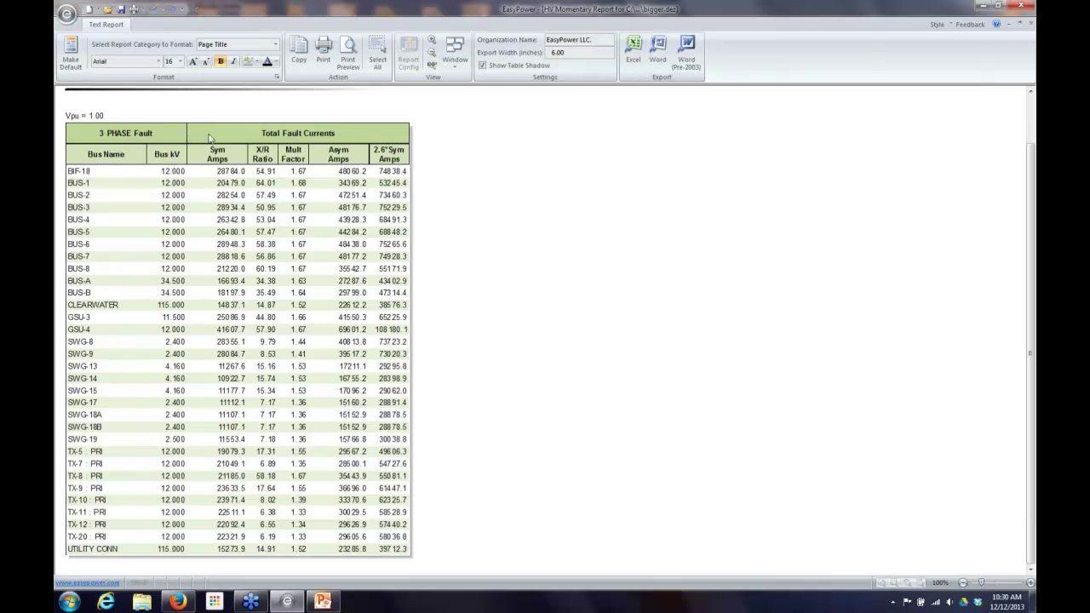
click(1031, 24)
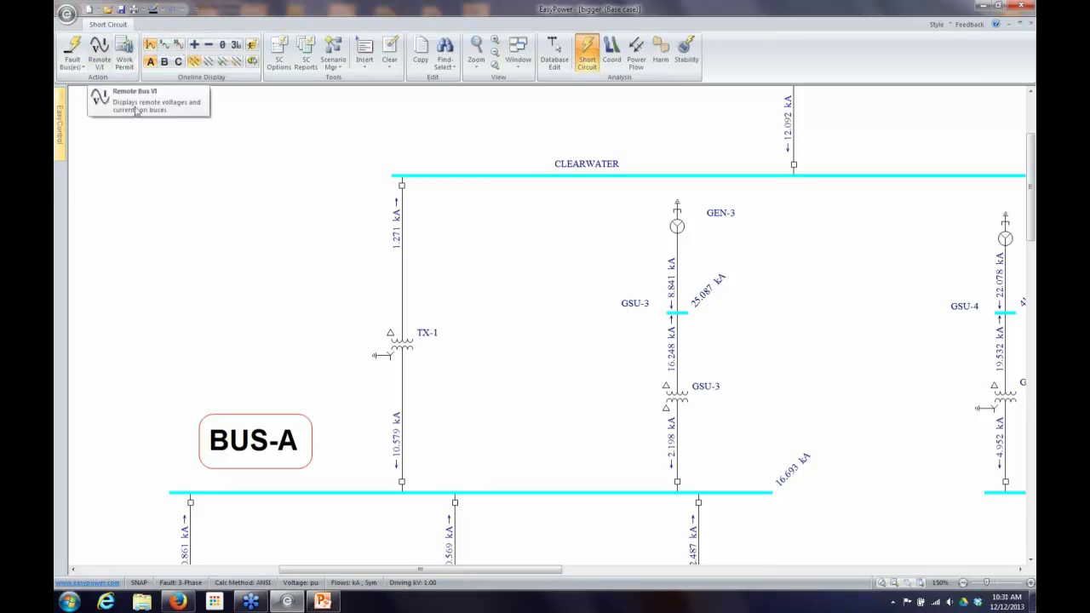
Display the 5-cycle and 30-cycle fault currents beside the momentary values around BUS-A and GSU-3, and restore the momentary-only display.
click(167, 49)
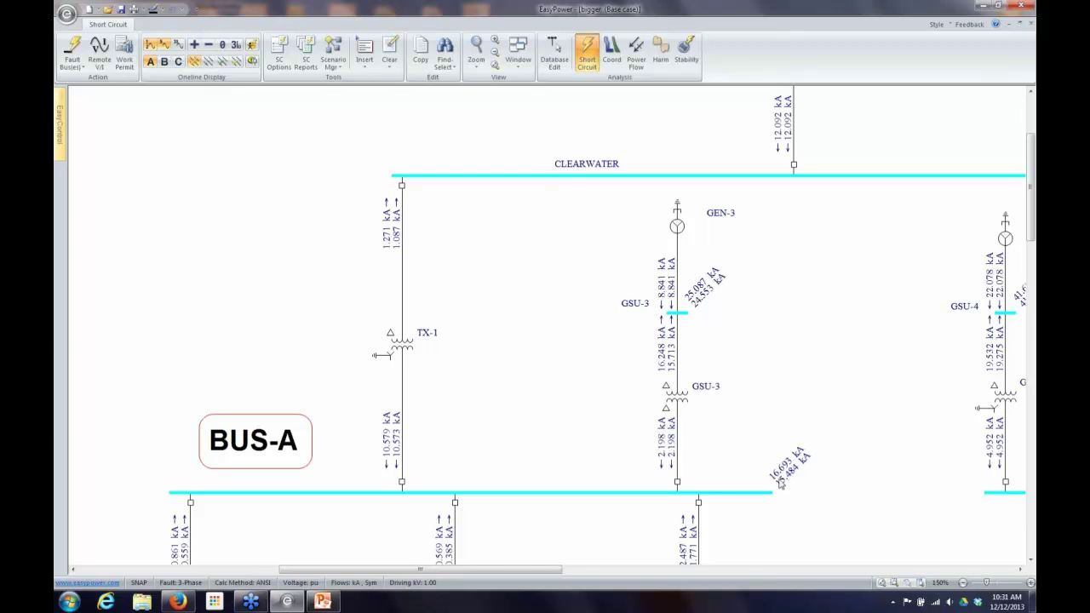
click(179, 45)
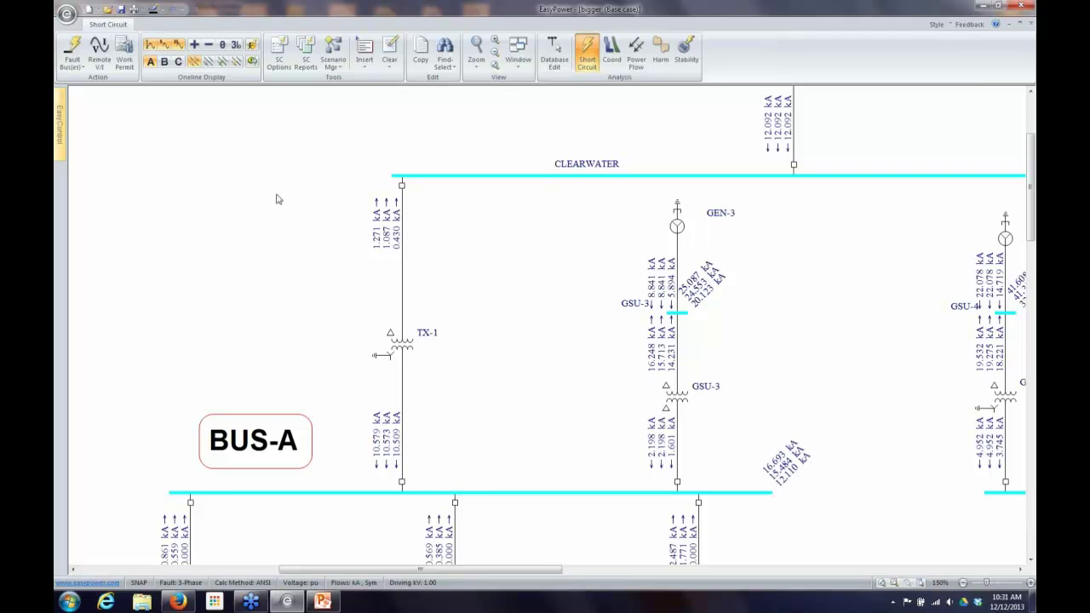
click(164, 45)
click(164, 46)
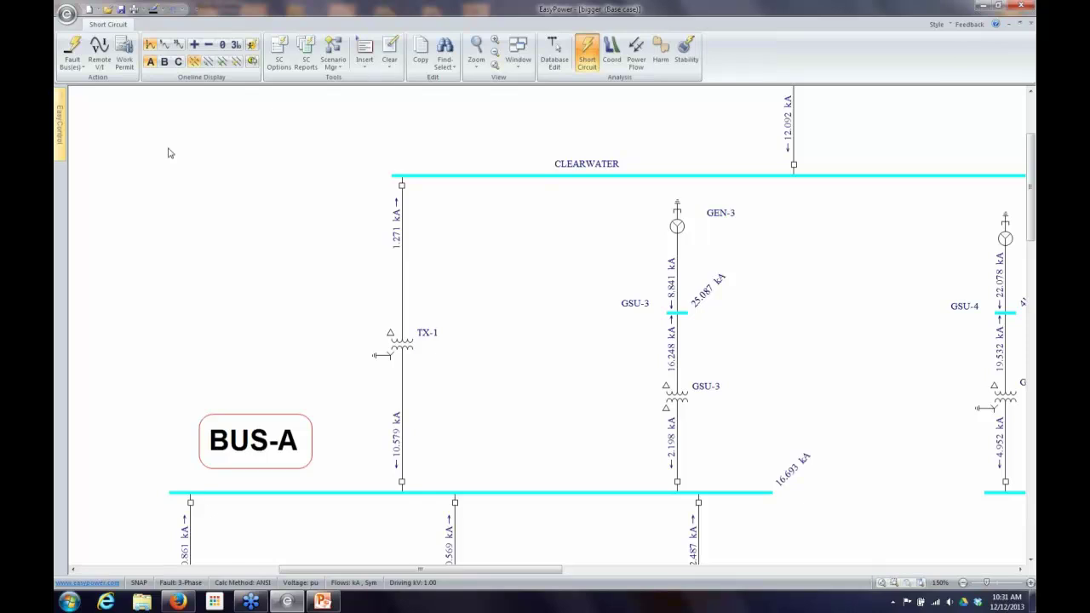
Compare the momentary, 5-cycle and 30-cycle fault currents at BUS-3, BUS-4 and SWG-13, and return to momentary currents only.
drag(1032, 209, 1033, 340)
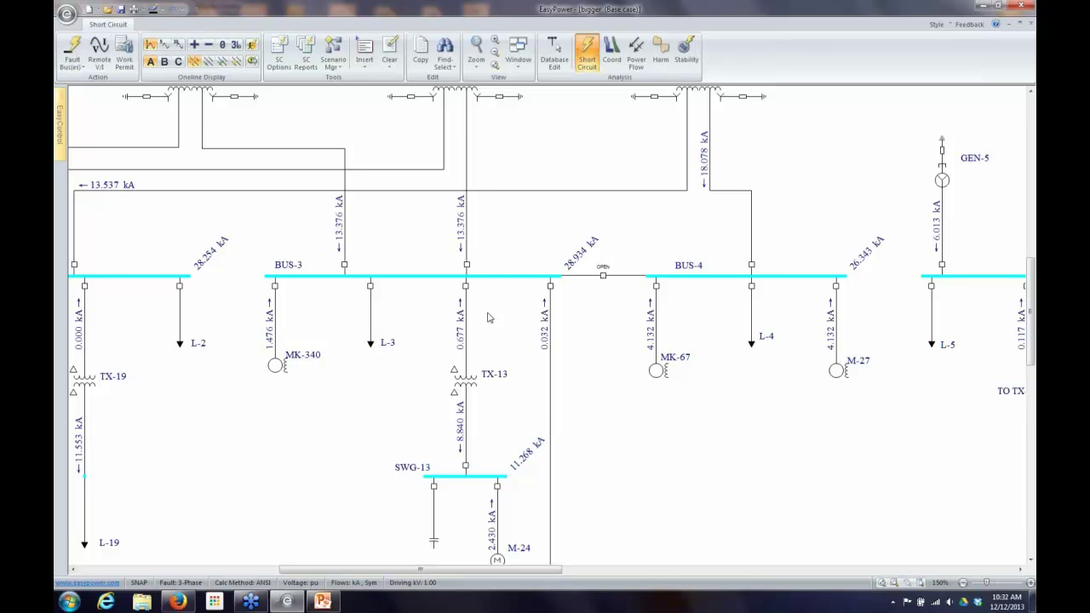
click(166, 48)
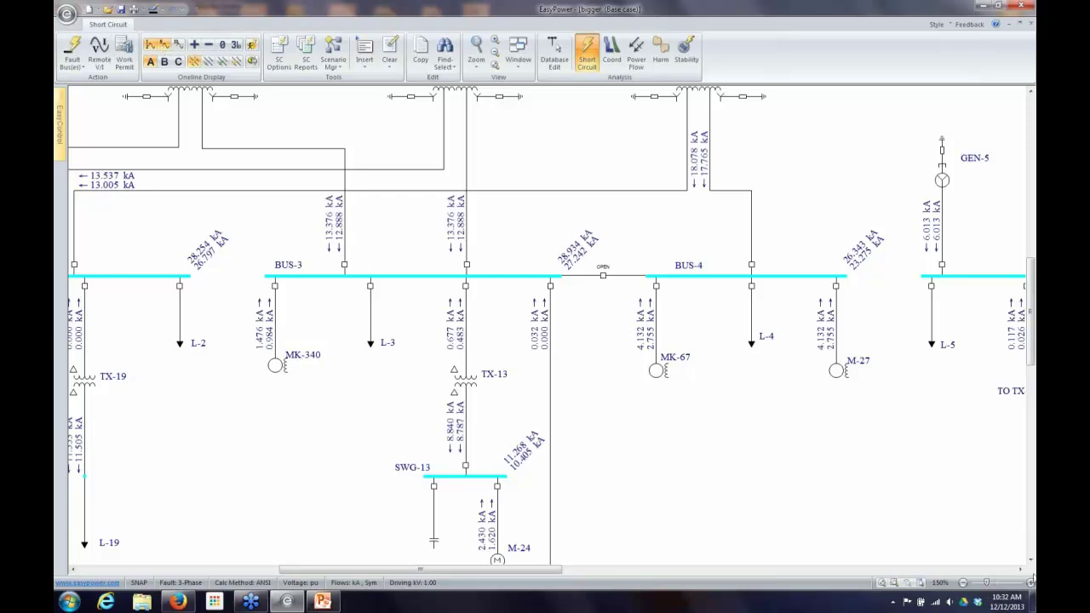
scroll(1030, 558, down, 3)
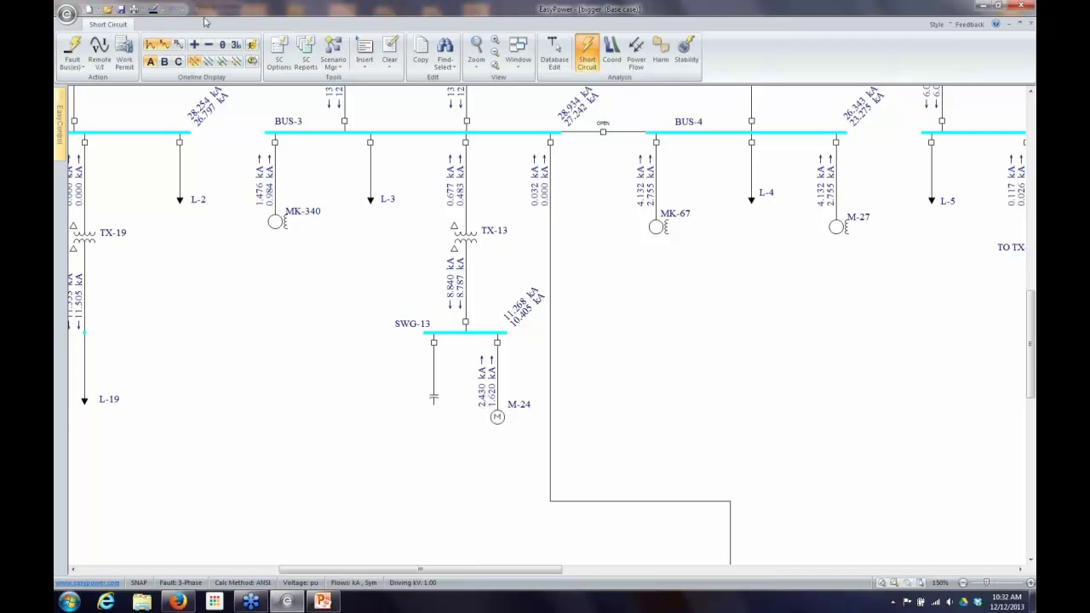
click(177, 46)
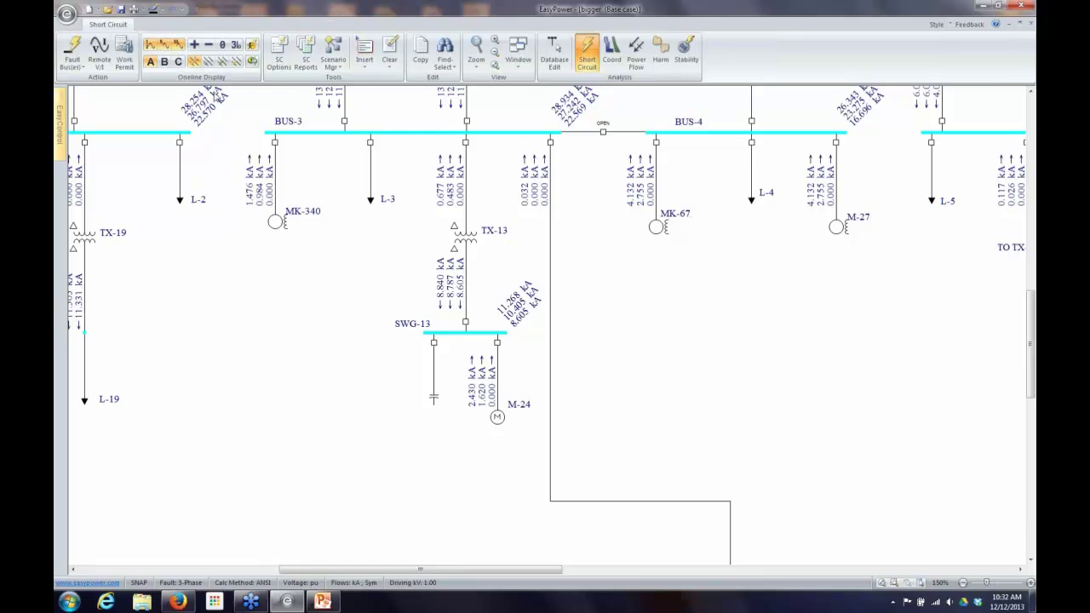
click(277, 52)
click(276, 54)
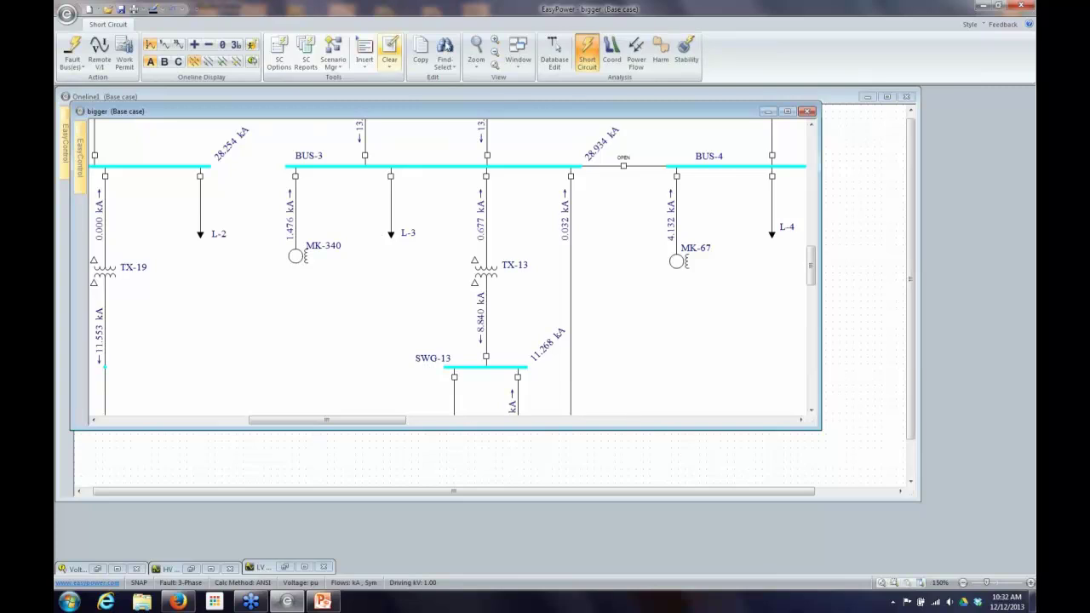
Review the full-size LV Momentary Report for the all-bus fault and return to the one-line diagram.
click(518, 51)
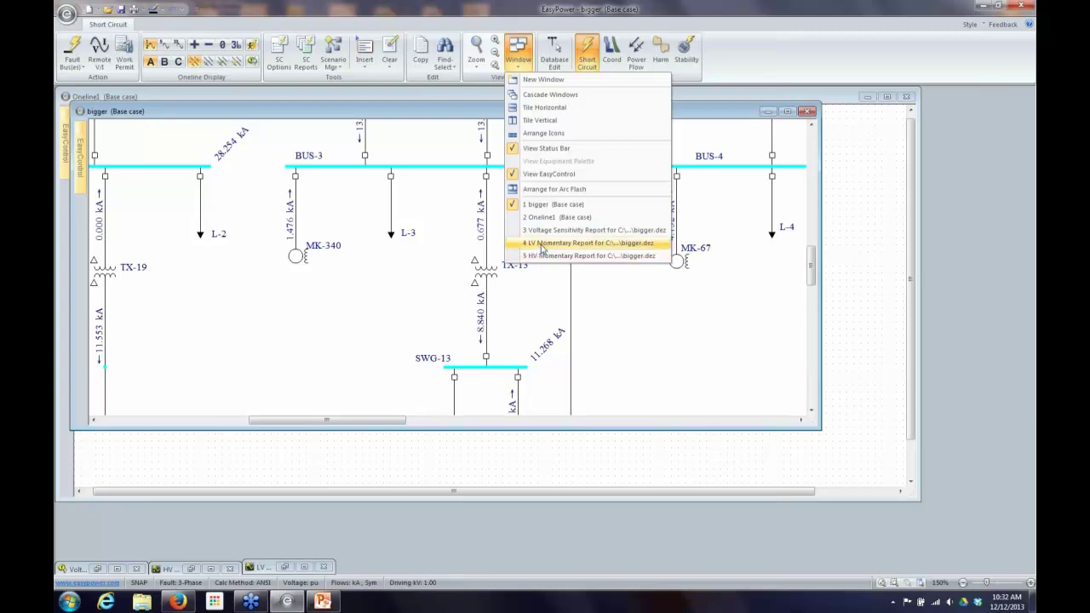
click(542, 246)
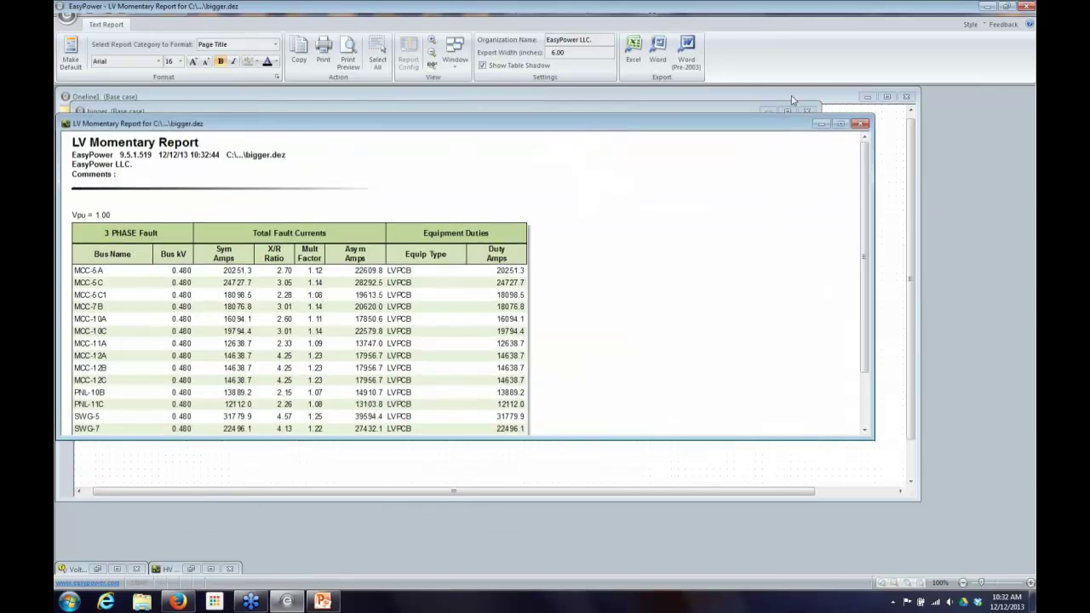
click(839, 126)
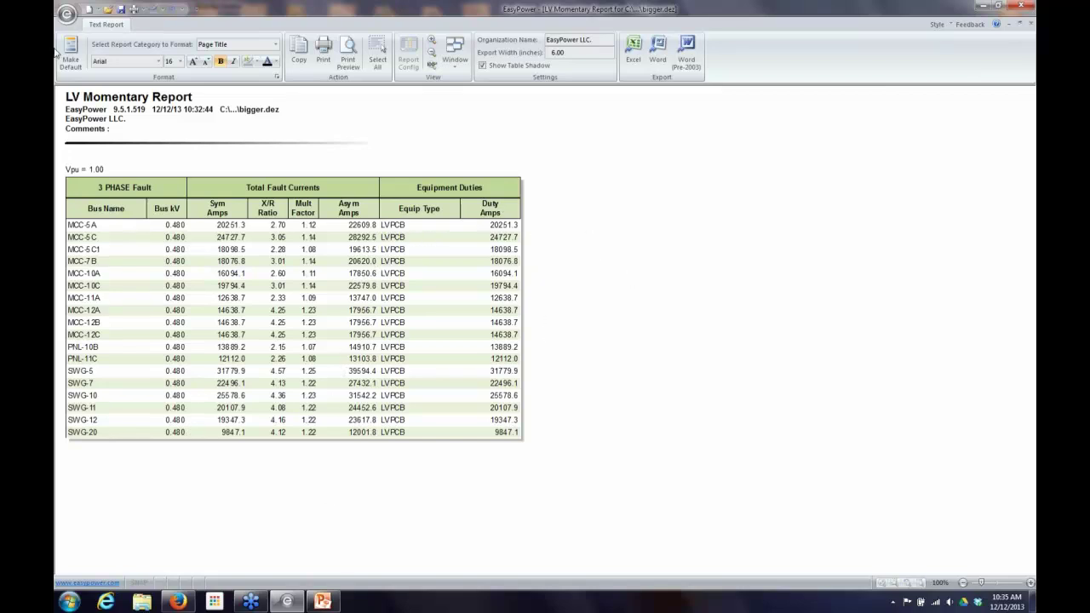
click(1032, 25)
Review the remote bus unit options and include MCCB duties (LV) in the momentary short circuit reports.
click(305, 57)
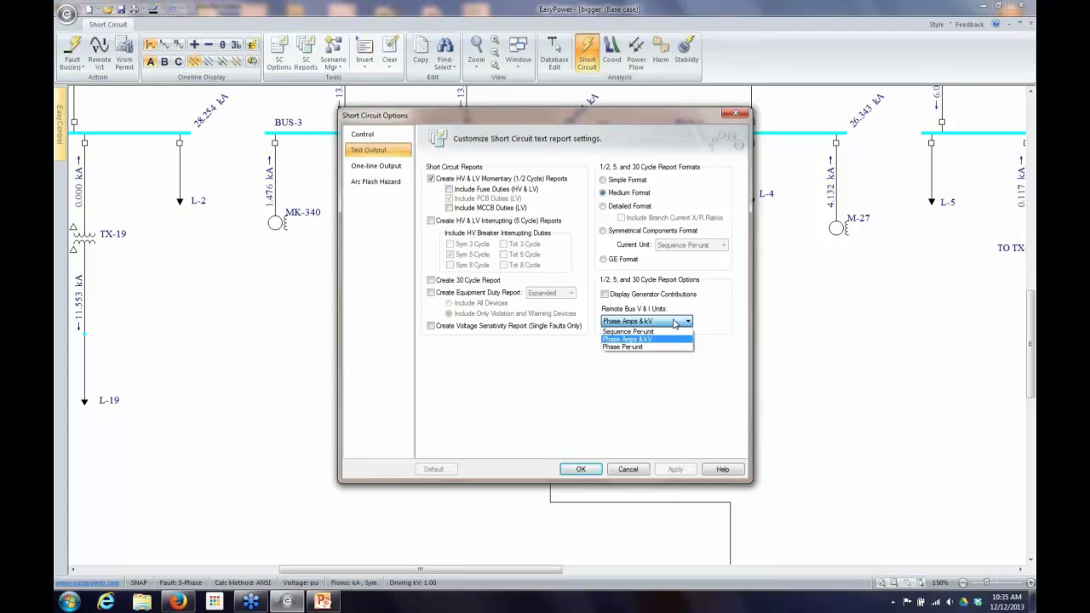
click(675, 323)
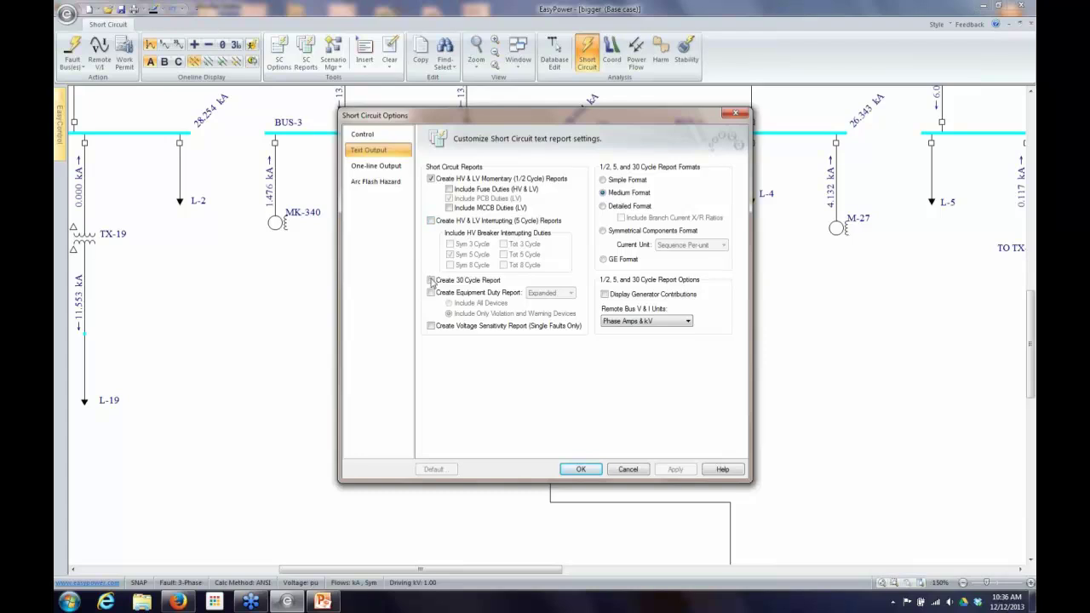
click(449, 207)
click(569, 471)
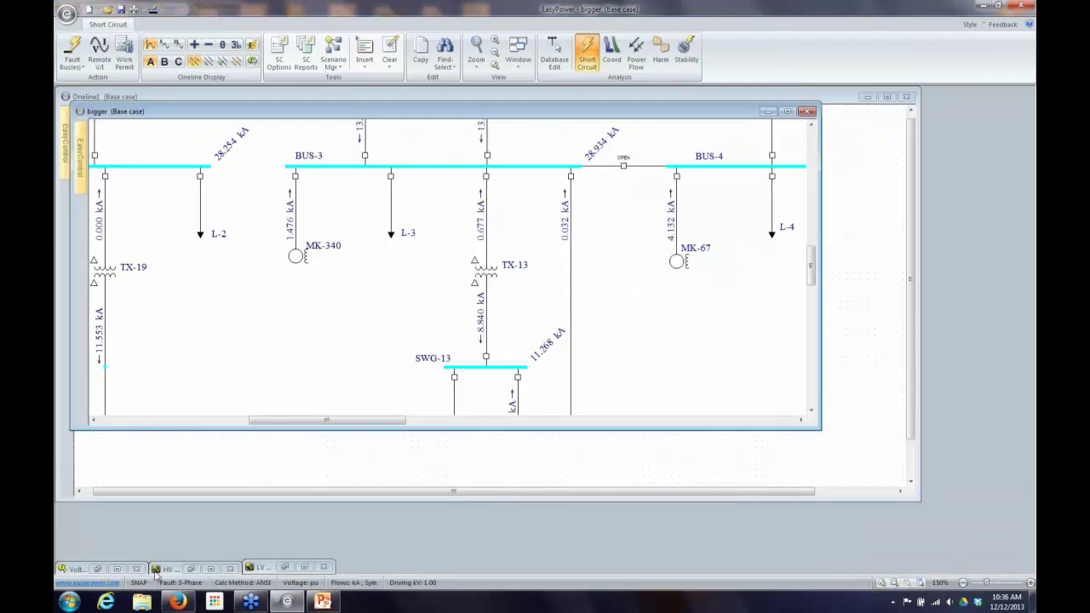
Open the LV Momentary Report full size and examine the LVPCB and MCCB duty entries for each bus.
click(304, 567)
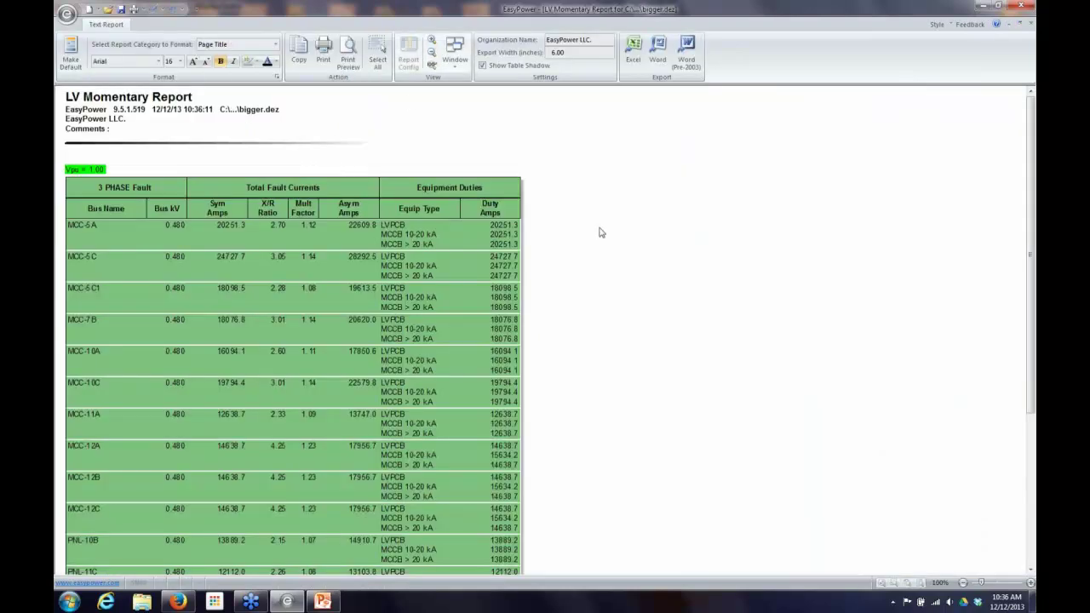
click(621, 245)
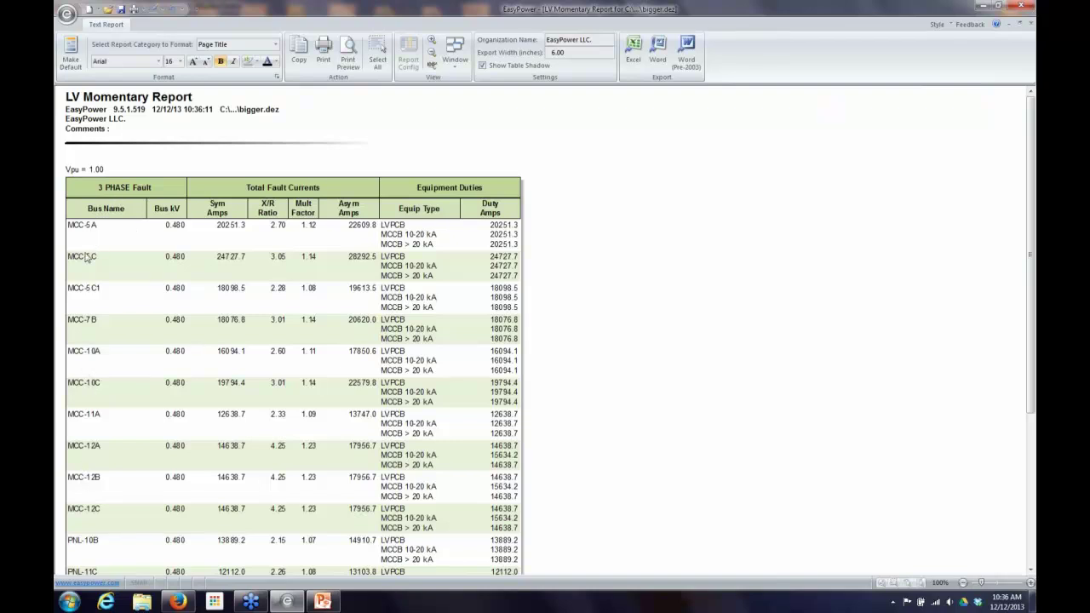
scroll(93, 553, down, 1)
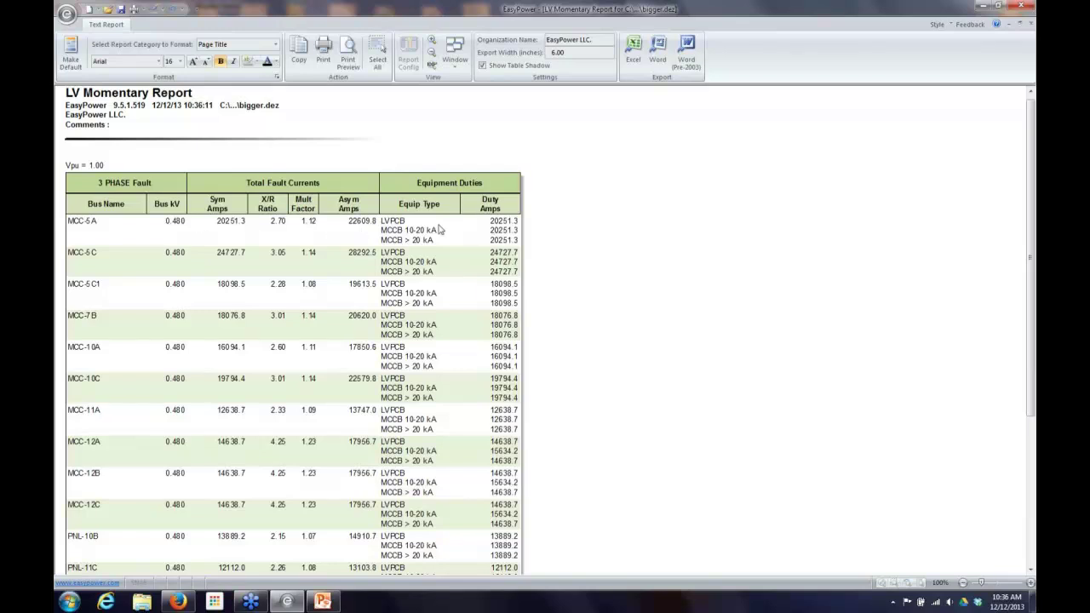
scroll(490, 426, down, 1)
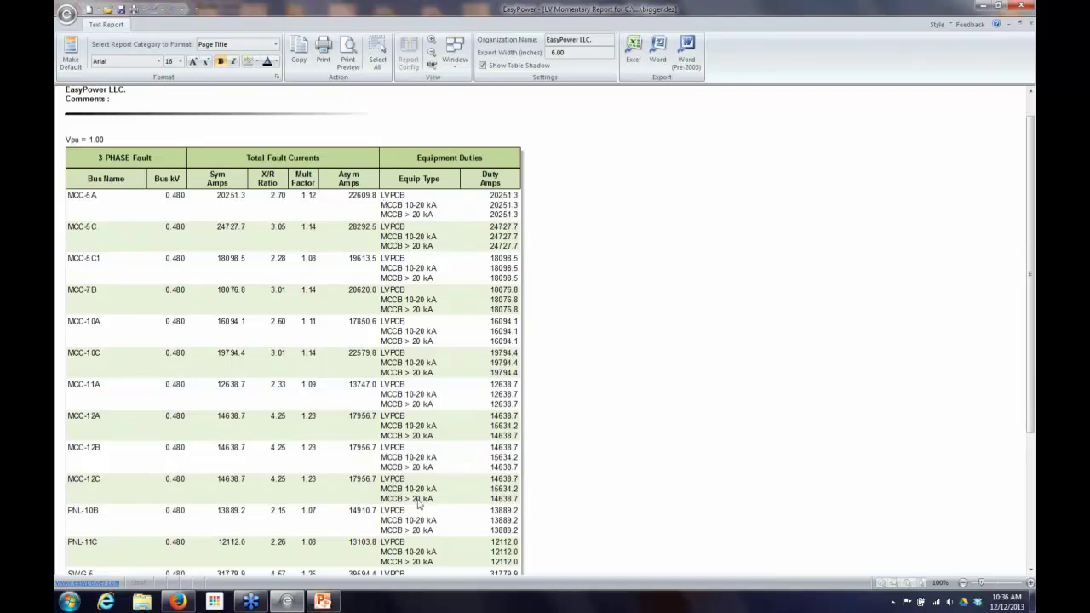
scroll(451, 441, down, 1)
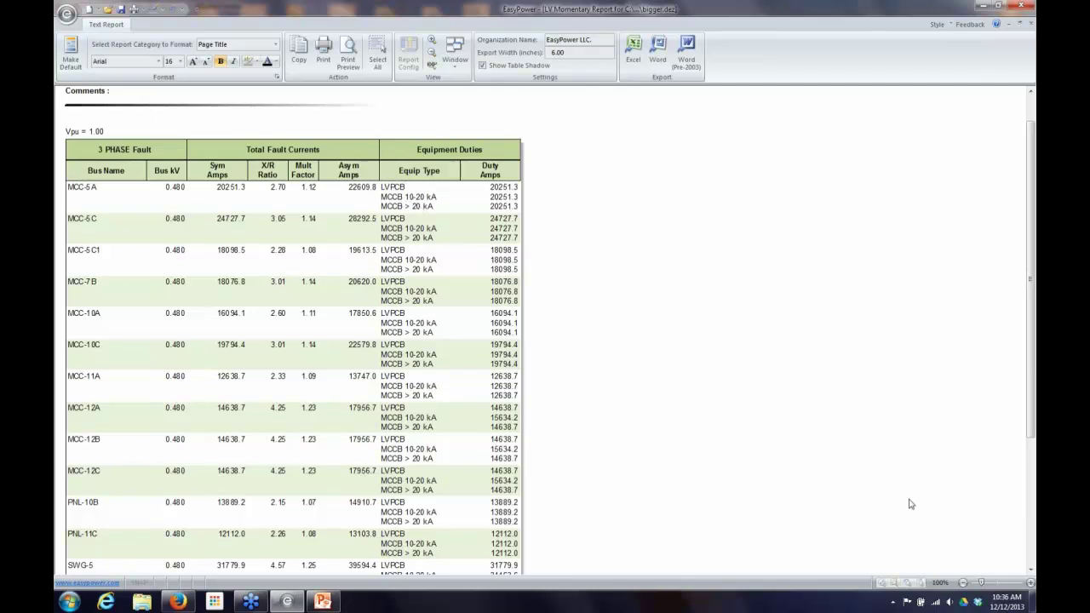
drag(1035, 430, 1035, 452)
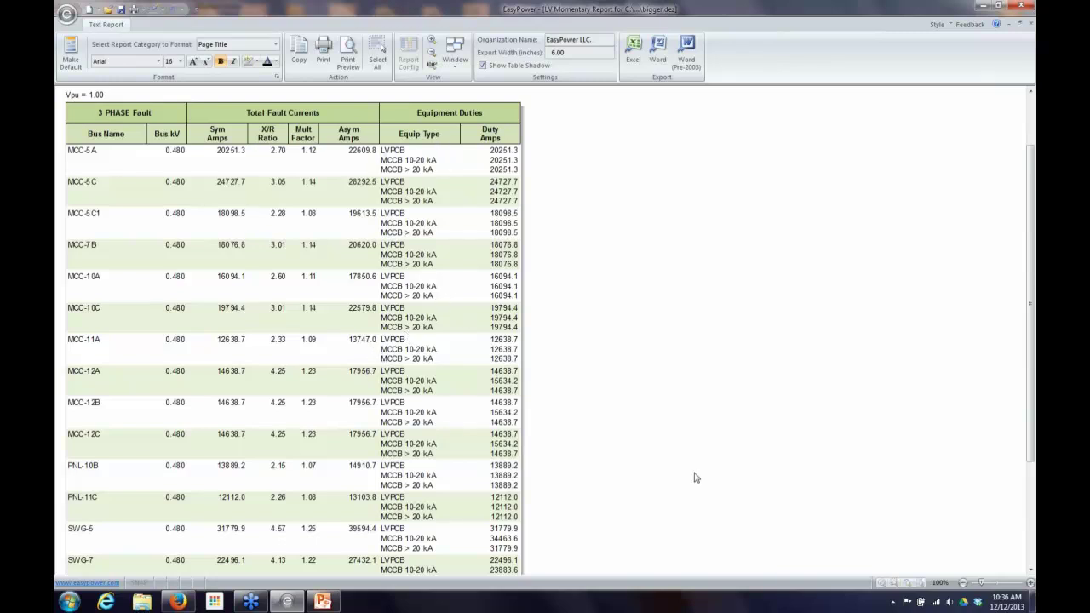
scroll(695, 478, down, 1)
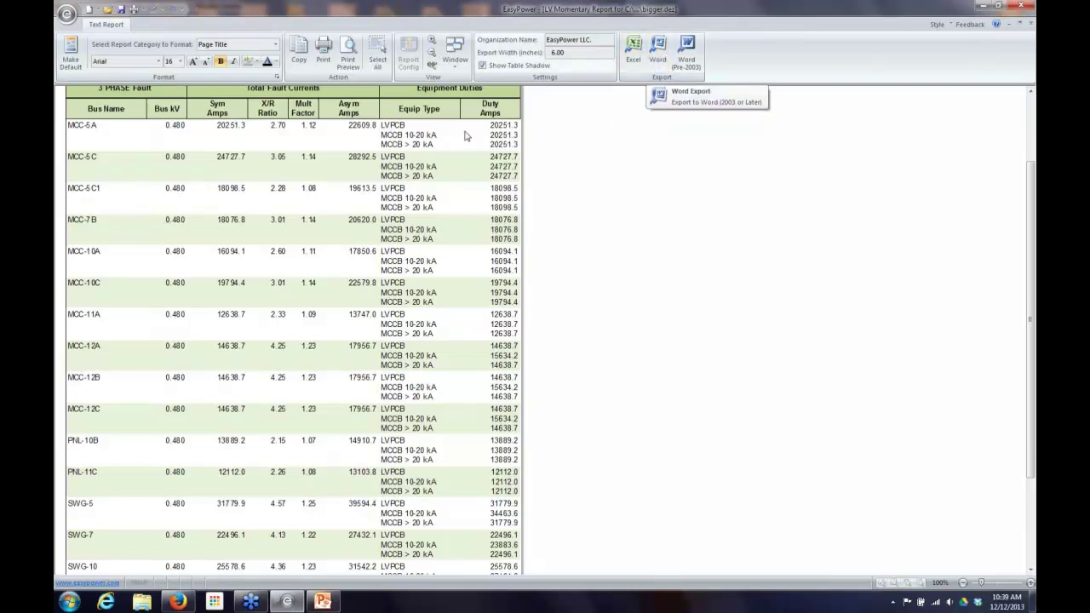
scroll(374, 105, up, 1)
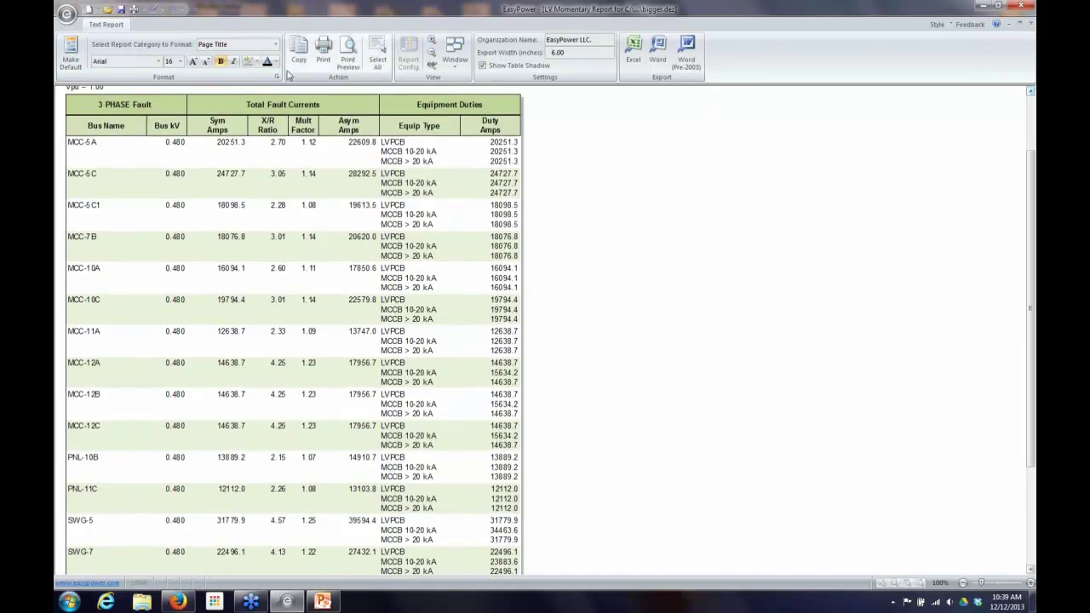
scroll(1033, 215, up, 1)
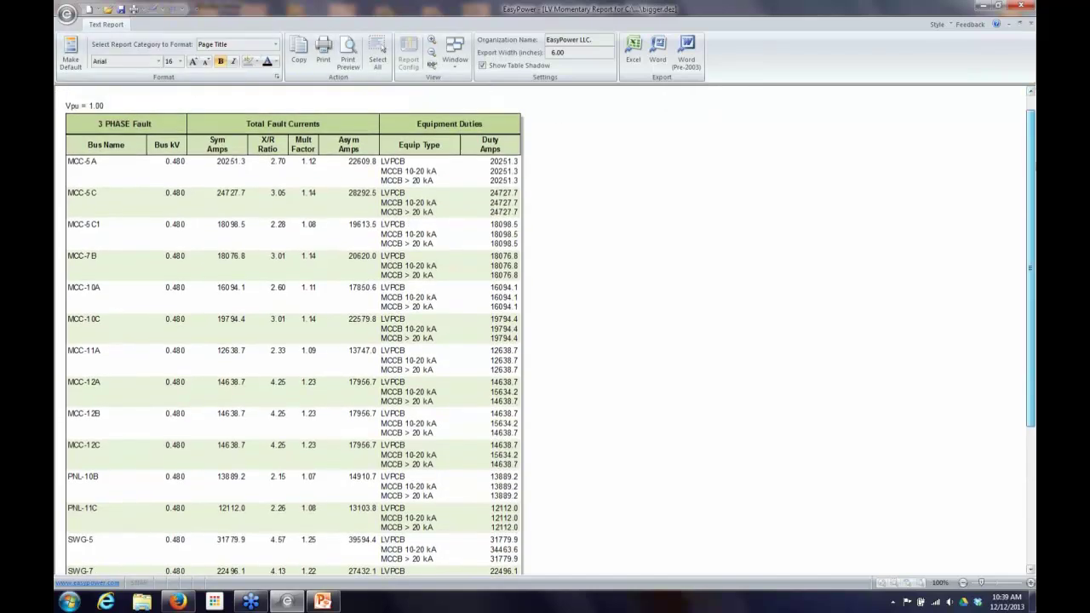
scroll(137, 344, up, 3)
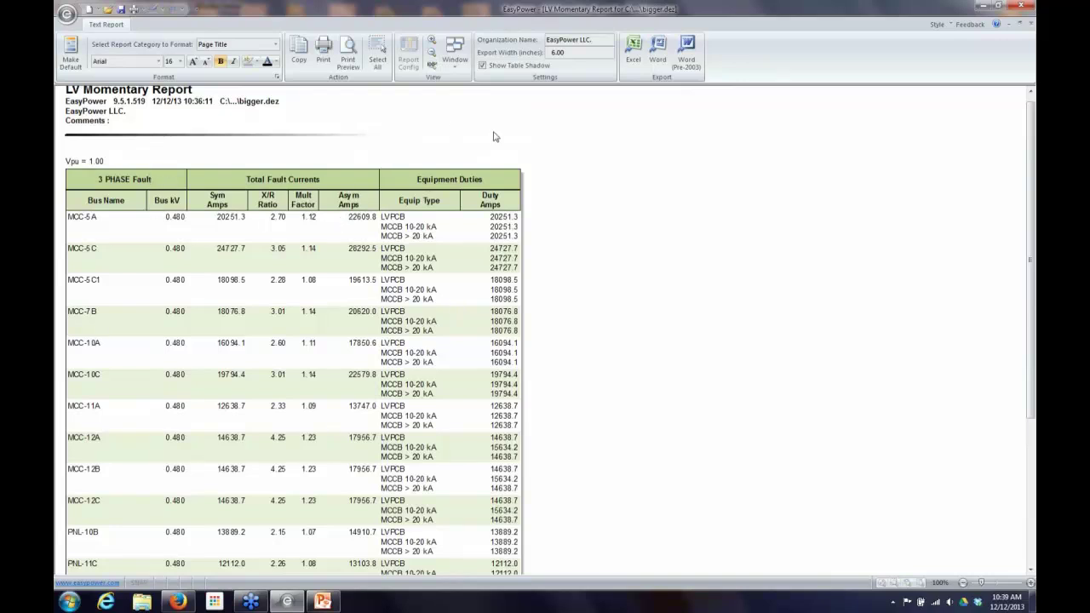
Export the LV Momentary Report to Word (2003 or later) and close the exported document.
click(660, 60)
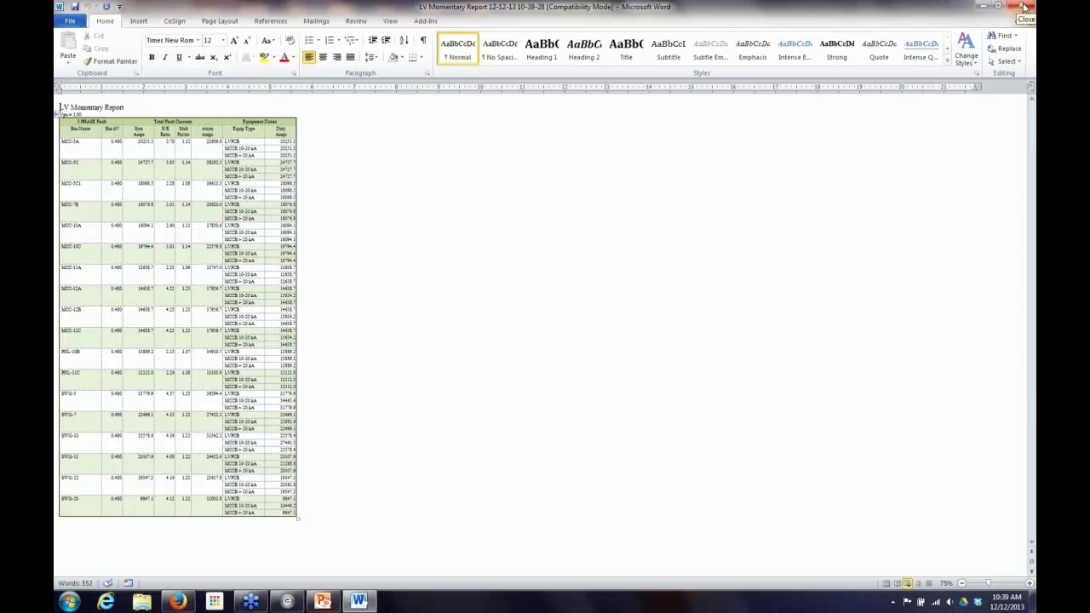
click(1023, 7)
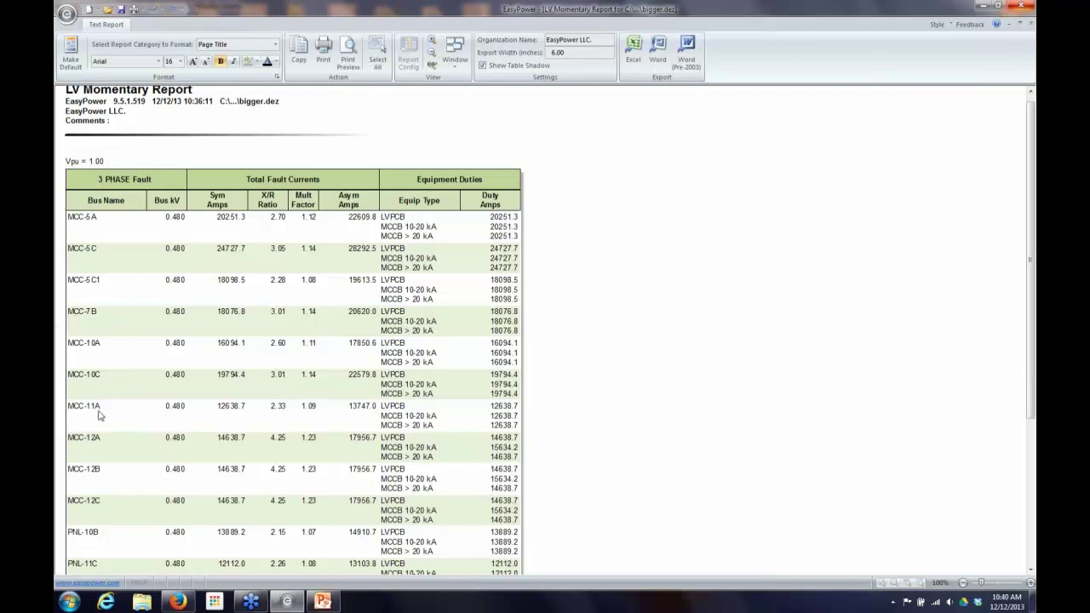
scroll(99, 417, down, 1)
scroll(99, 417, down, 1)
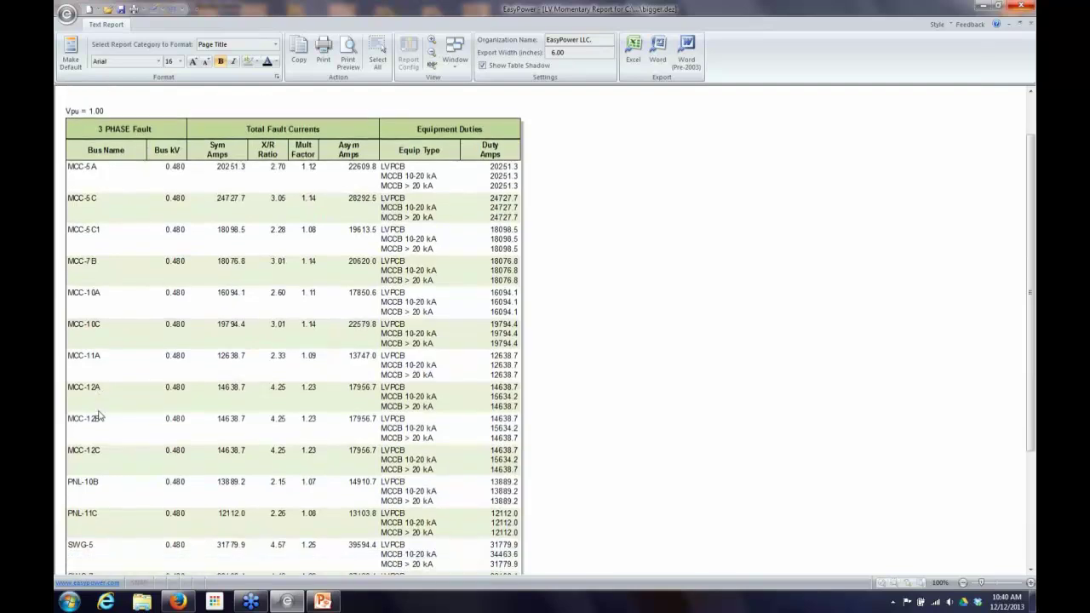
scroll(100, 417, up, 3)
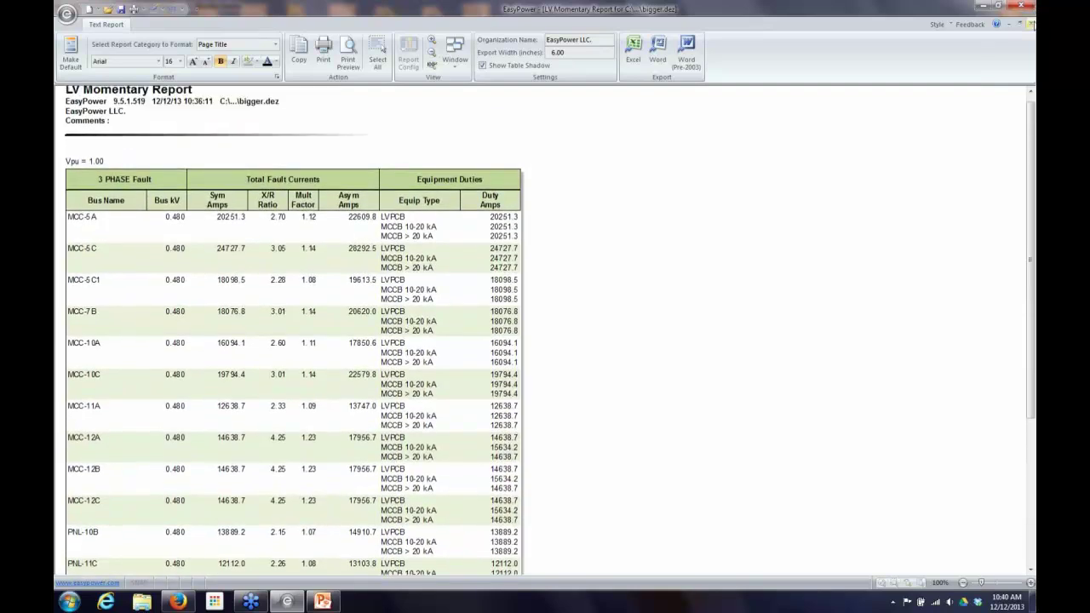
Close the LV Momentary Report and review the text report settings of the short circuit options.
click(1030, 23)
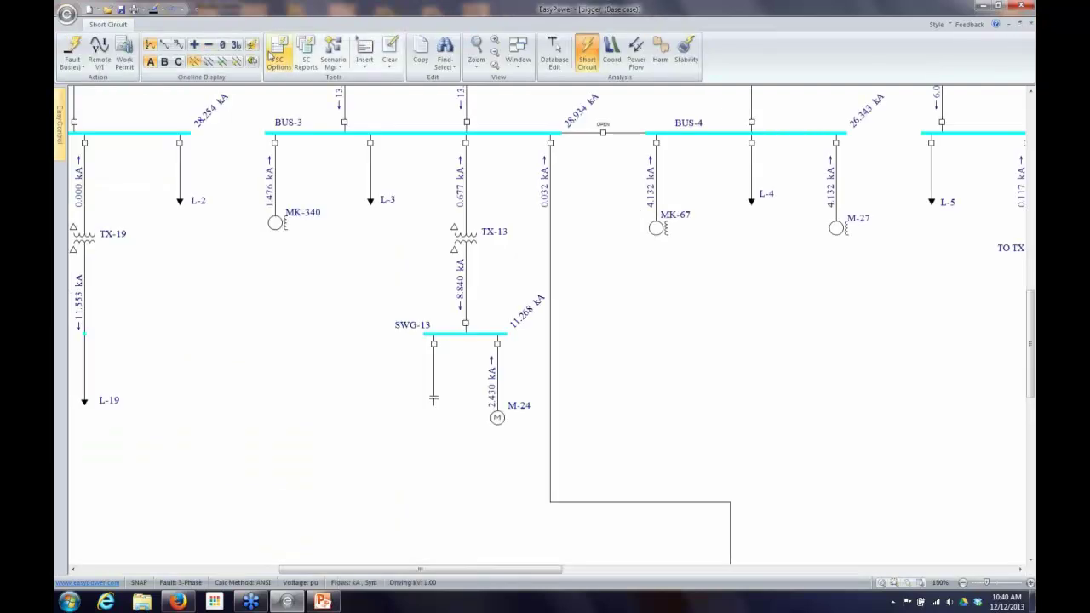
click(309, 51)
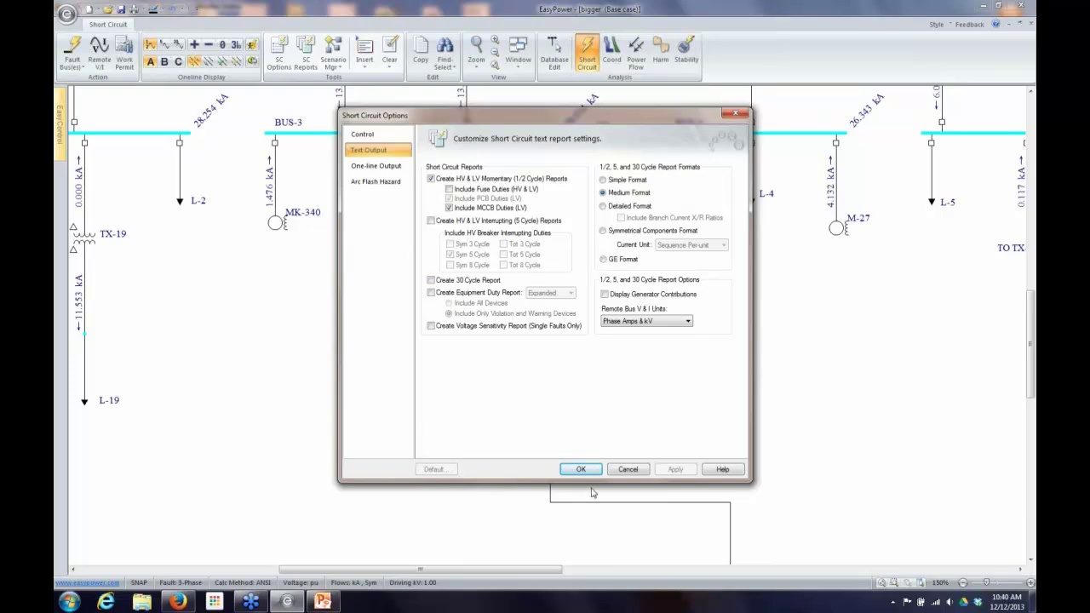
click(629, 469)
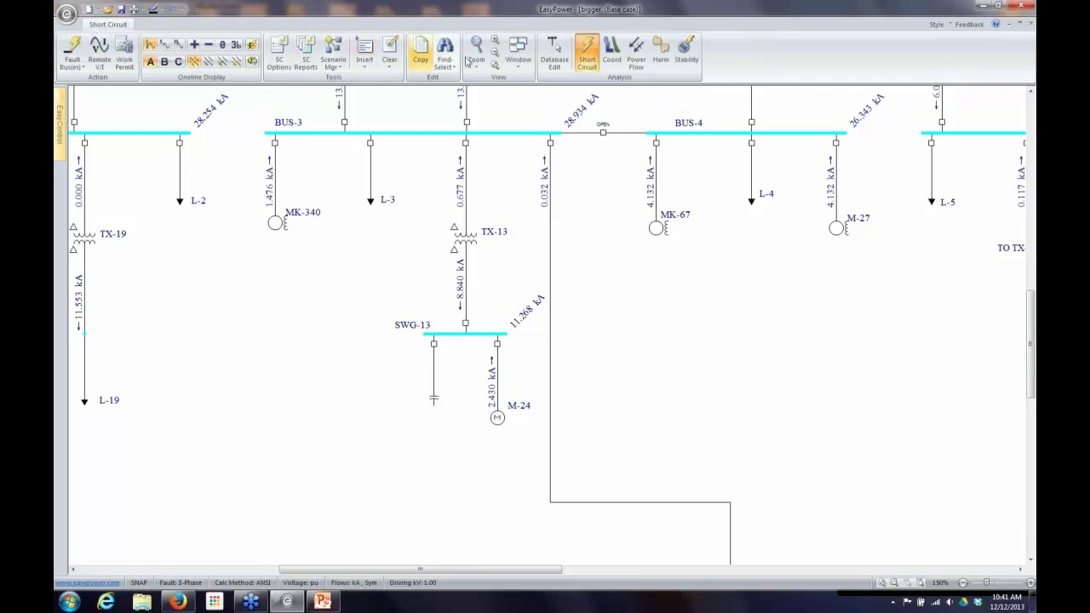
Open the Case-1 one-line file from the Port_of_LA_2013 folder.
click(518, 53)
click(545, 98)
double_click(243, 240)
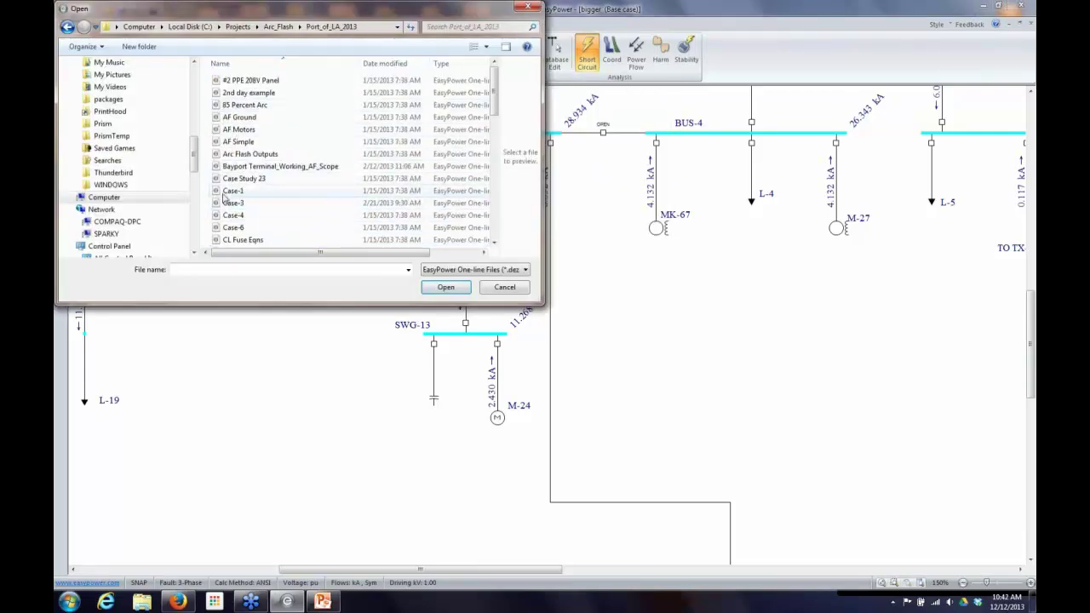
double_click(228, 192)
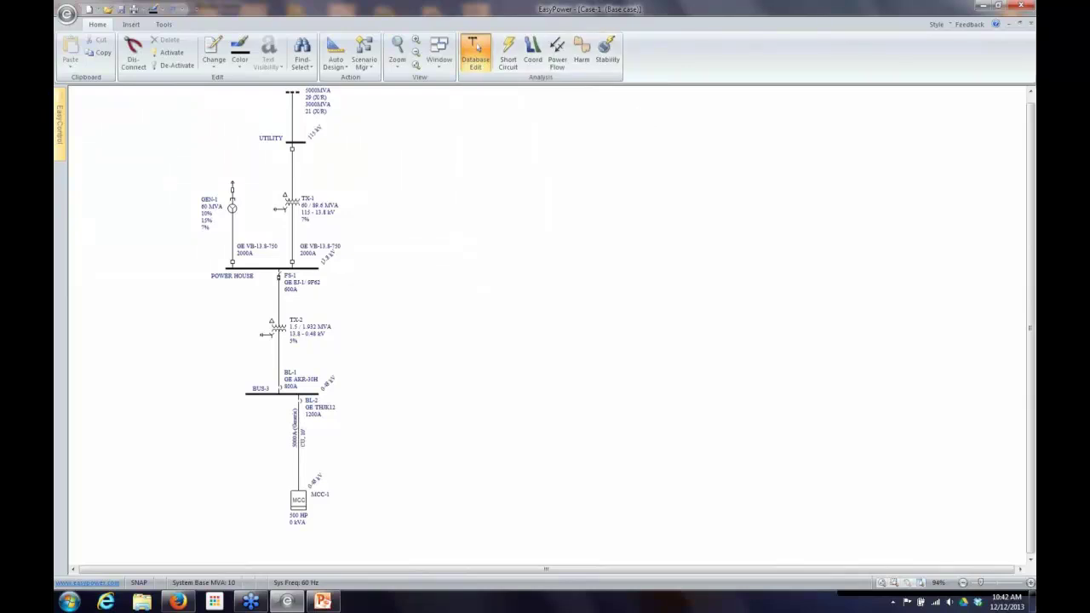
Enter short circuit focus for the Case-1 one-line and turn on the equipment duty display.
scroll(558, 268, up, 1)
scroll(558, 268, up, 1)
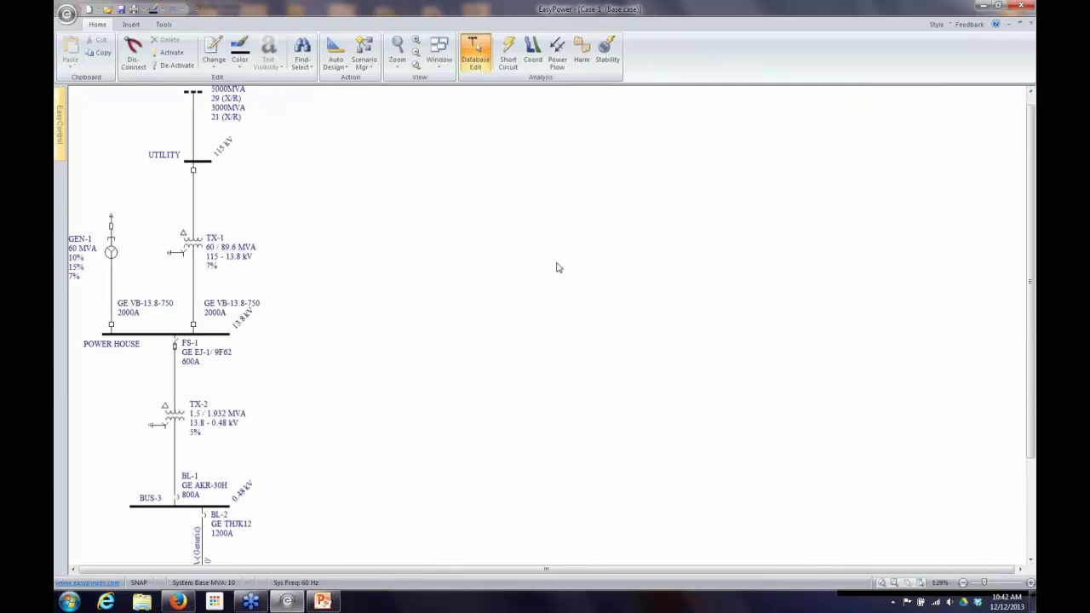
click(77, 569)
click(77, 569)
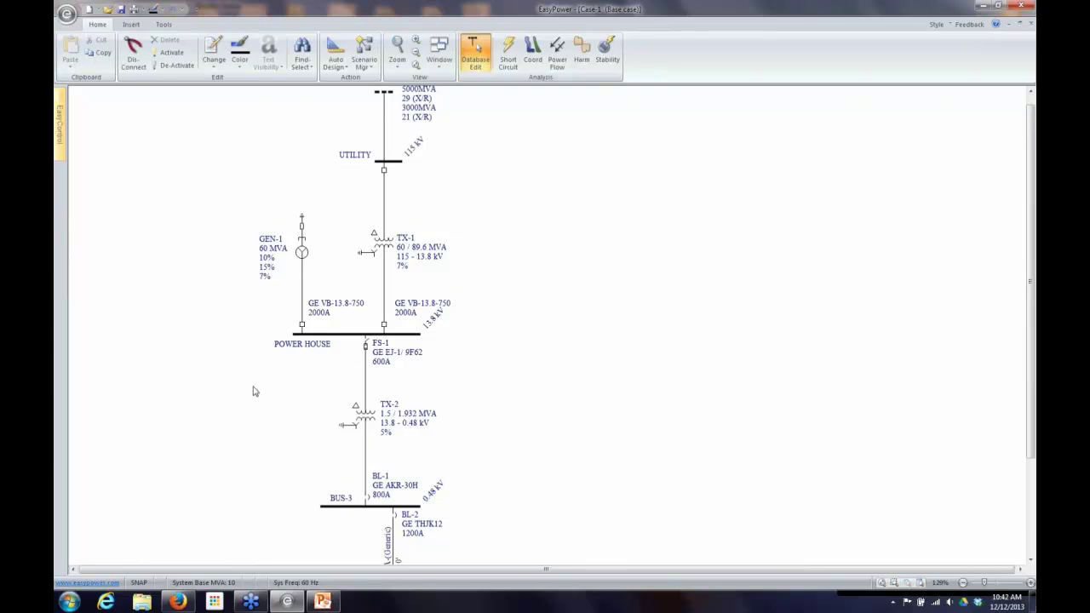
scroll(245, 358, down, 2)
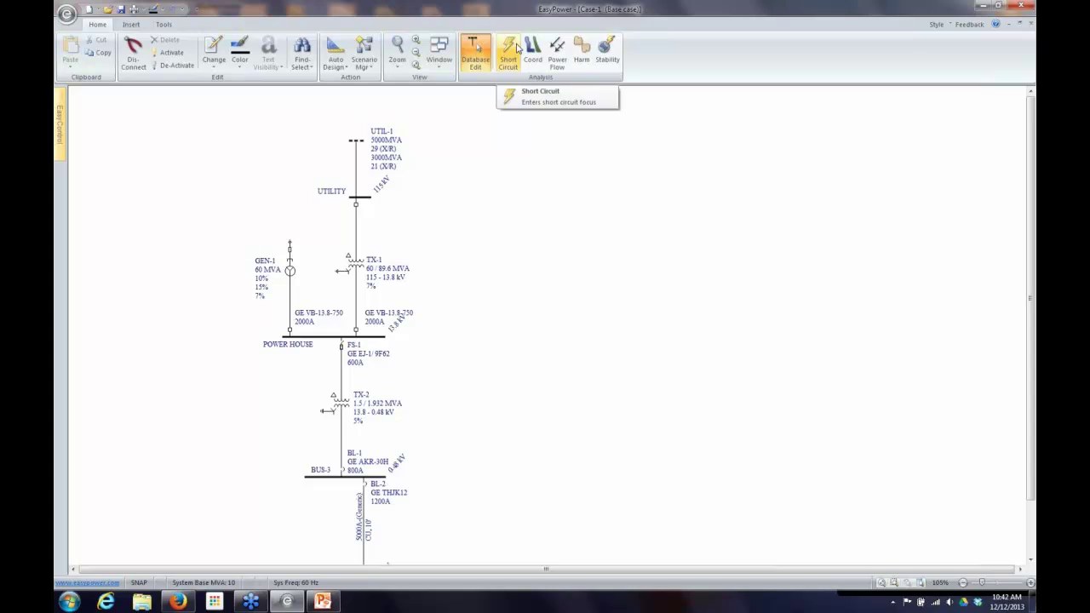
click(509, 51)
click(512, 49)
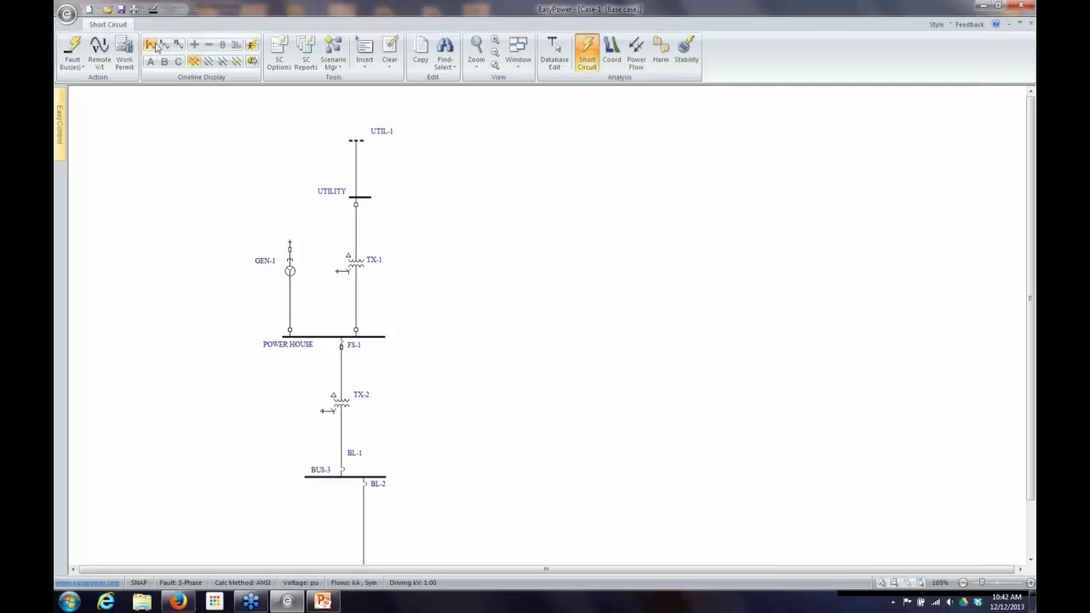
click(253, 65)
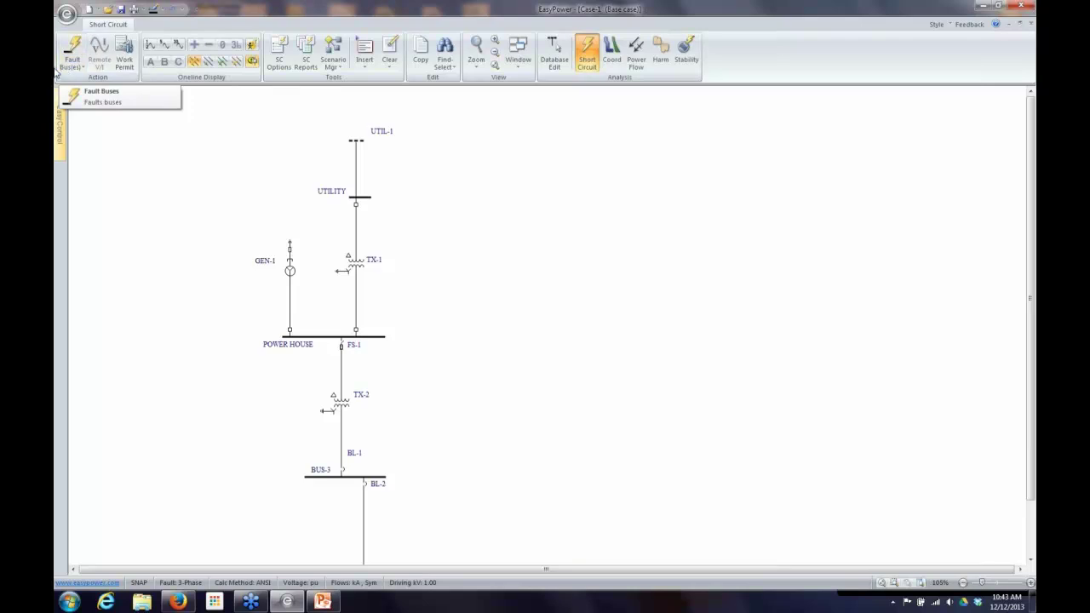
Check the Equipment Duty Report settings and fault all buses on the Case-1 one-line.
click(306, 53)
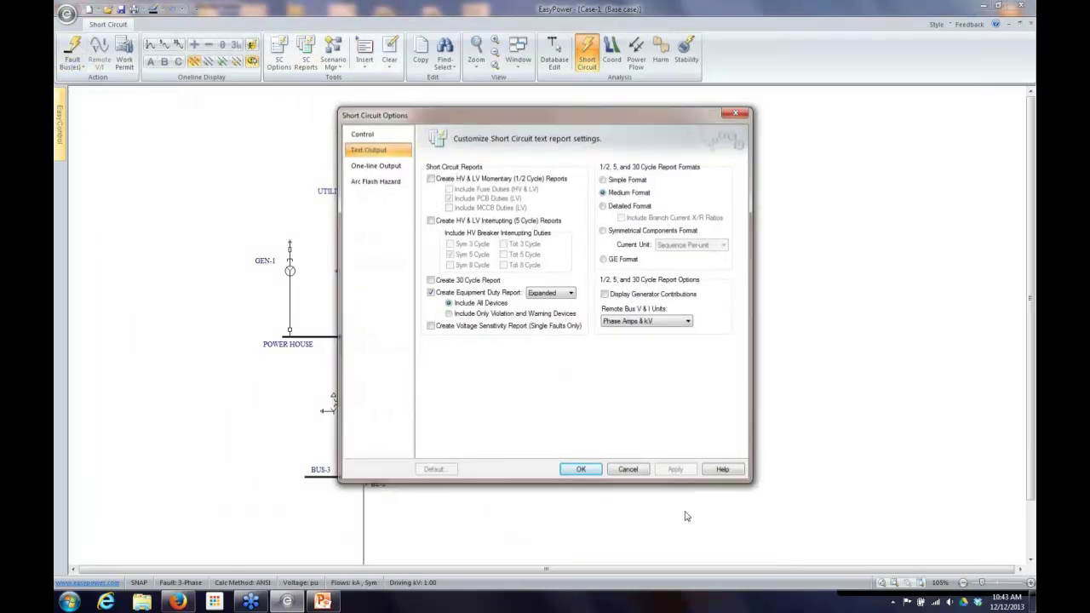
click(624, 469)
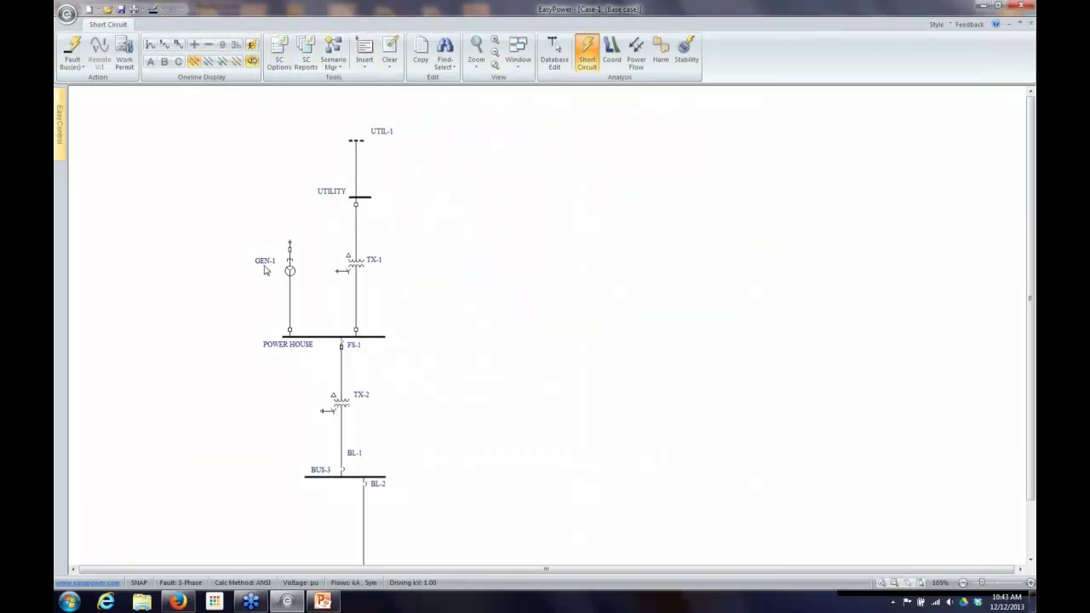
click(71, 45)
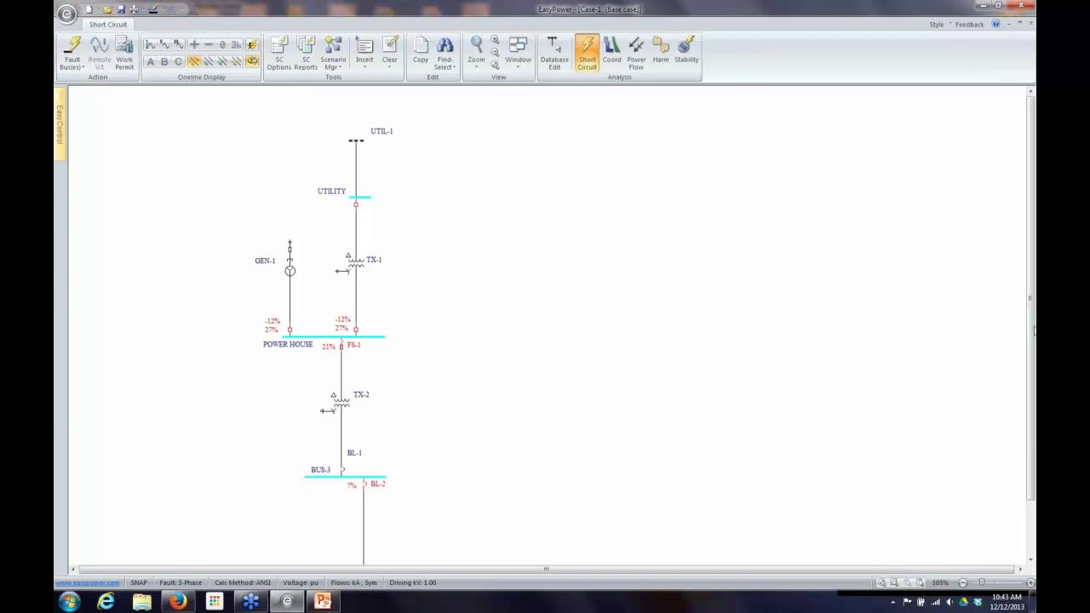
Examine the equipment duty percentages at the POWER HOUSE breakers, FS-1, BL-1, BL-2 and MCC-1.
scroll(1033, 332, down, 2)
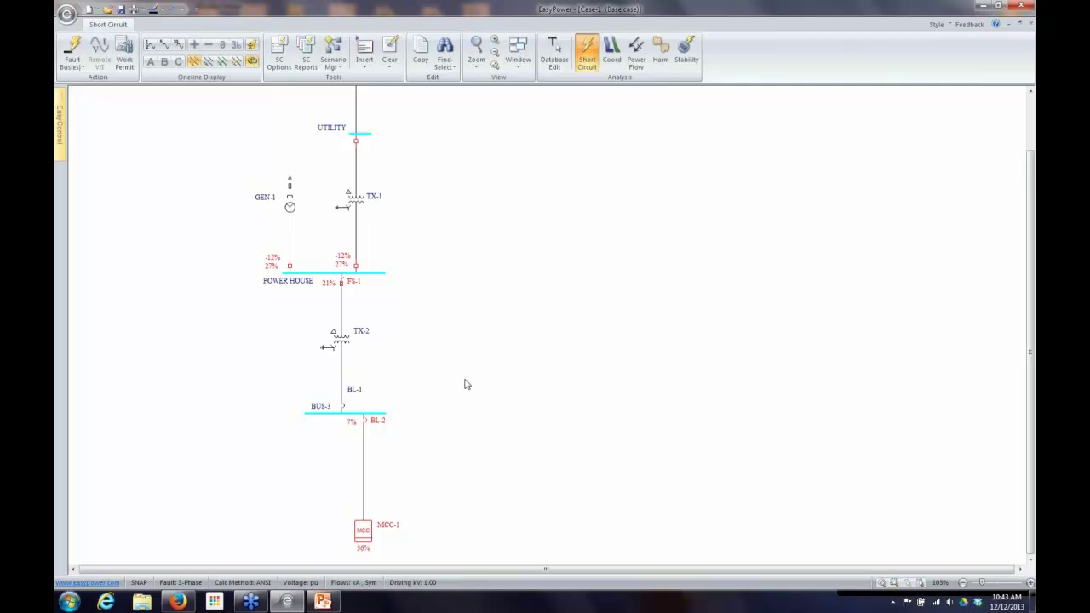
scroll(401, 297, up, 2)
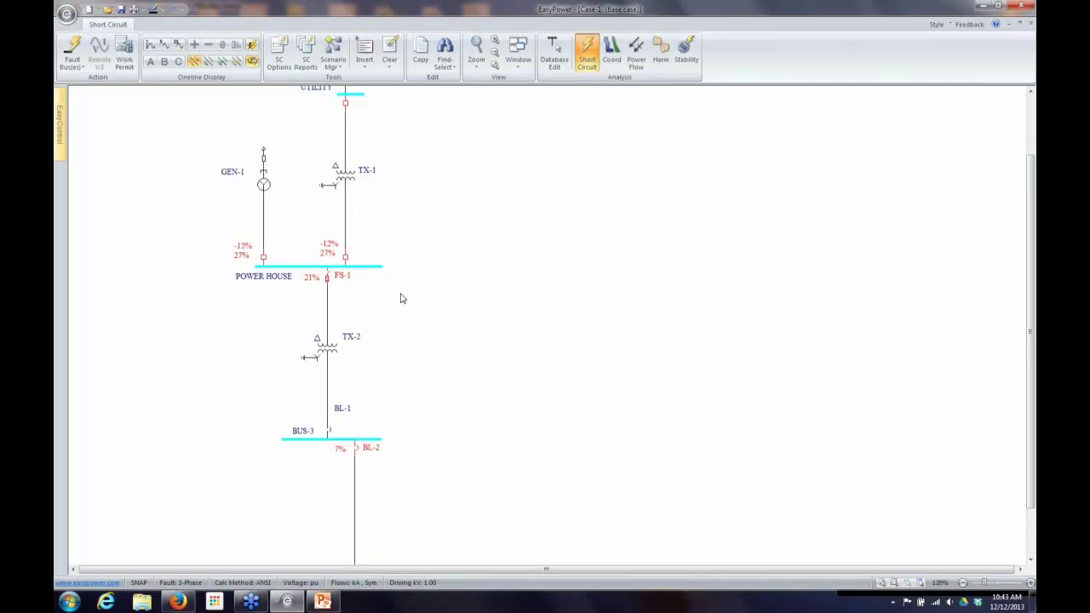
scroll(359, 362, down, 2)
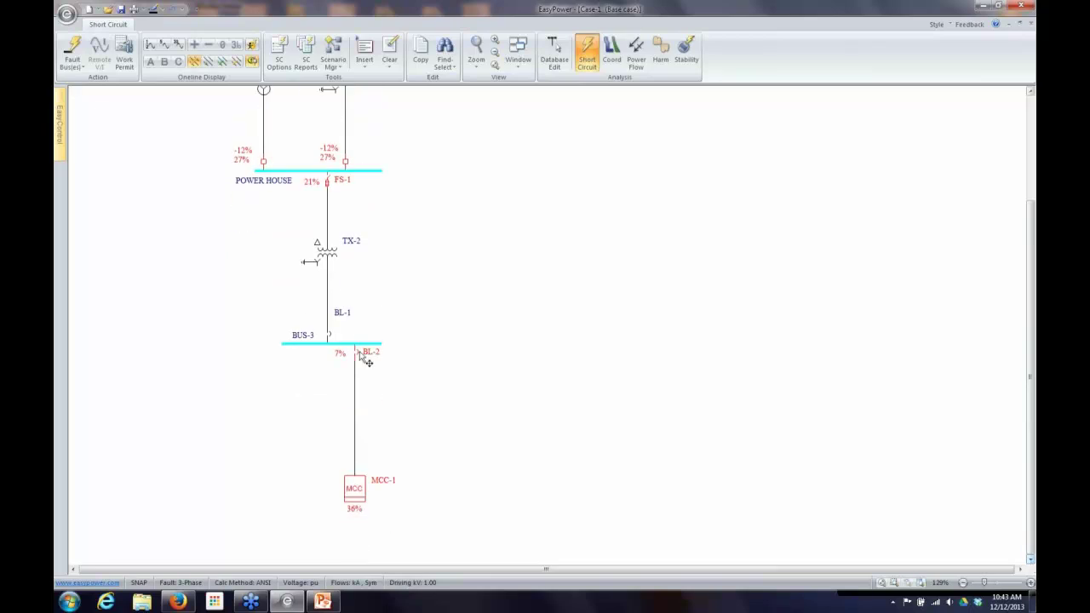
mouse_move(357, 360)
scroll(372, 367, up, 2)
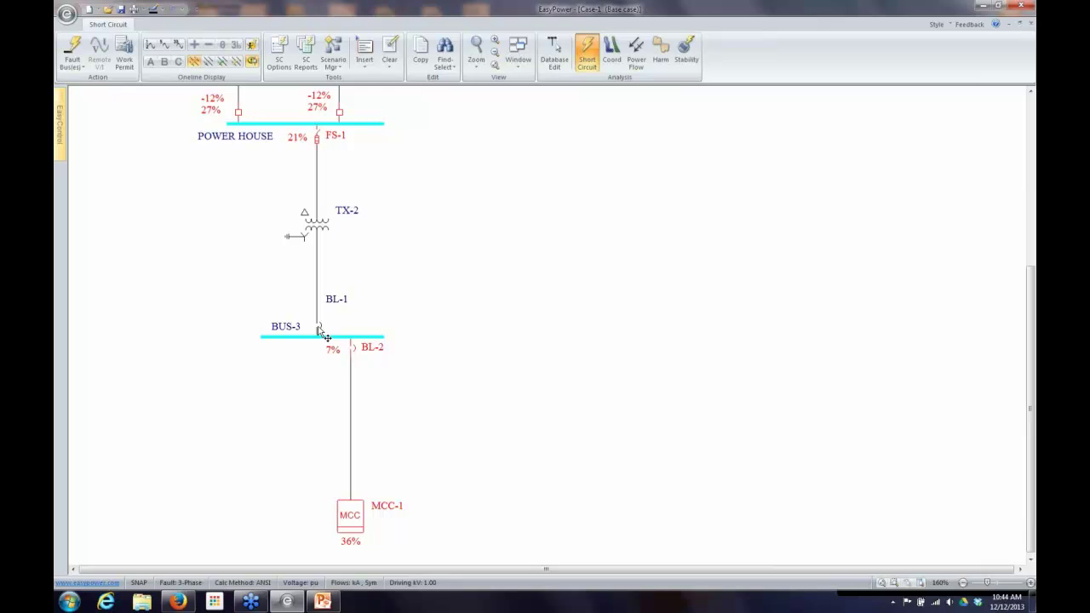
mouse_move(326, 337)
mouse_move(351, 387)
click(1030, 564)
click(1030, 564)
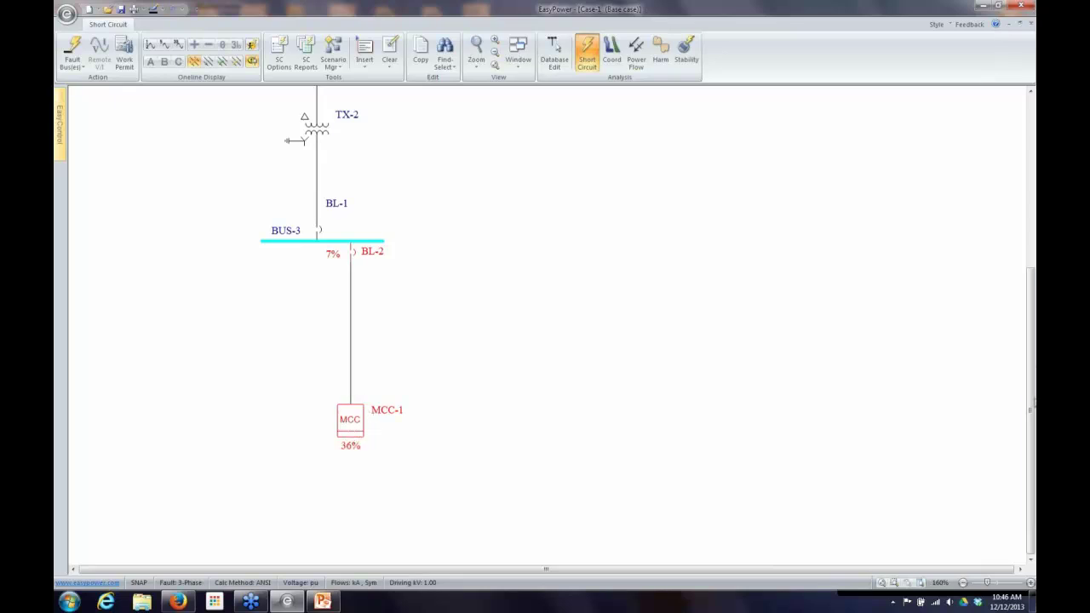
Inspect the specifications and short circuit ratings of the HV breaker just below the UTILITY bus.
scroll(1031, 400, up, 3)
scroll(1030, 400, up, 6)
scroll(545, 323, up, 2)
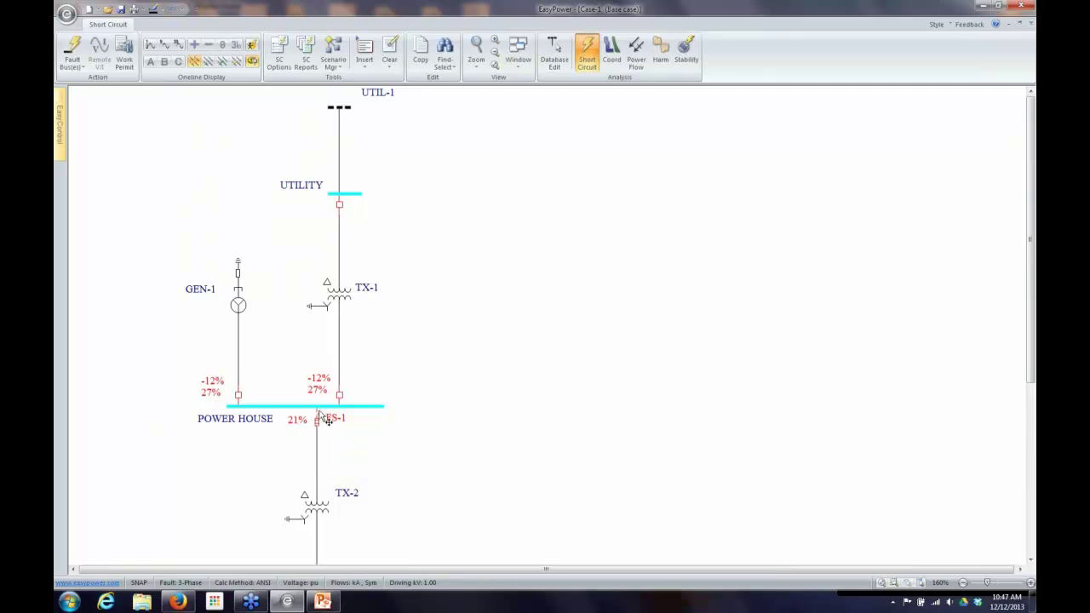
mouse_move(322, 434)
mouse_move(229, 384)
mouse_move(242, 406)
right_click(341, 207)
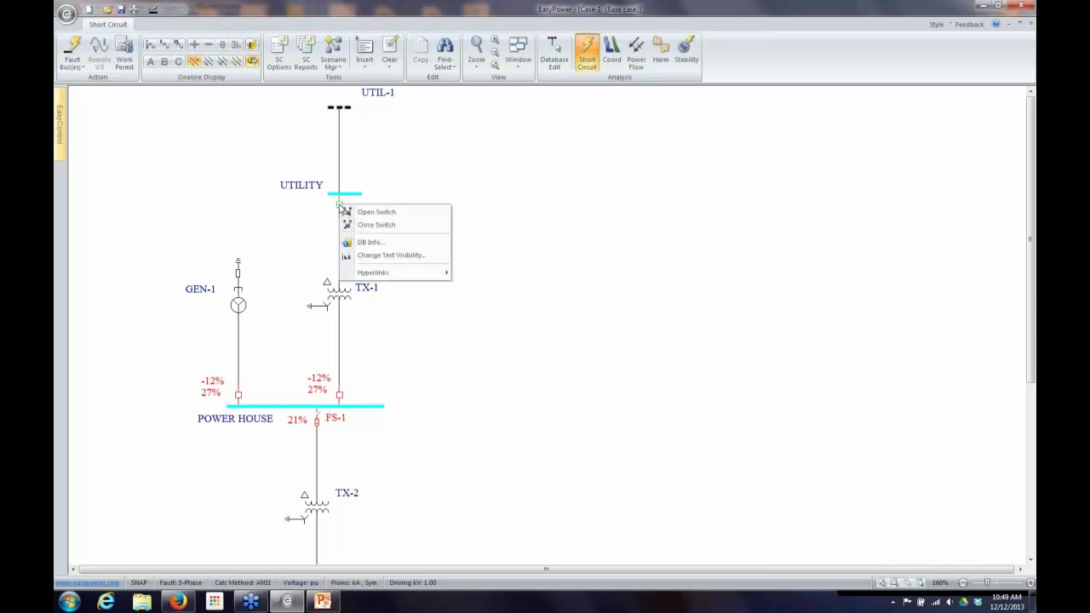
click(370, 245)
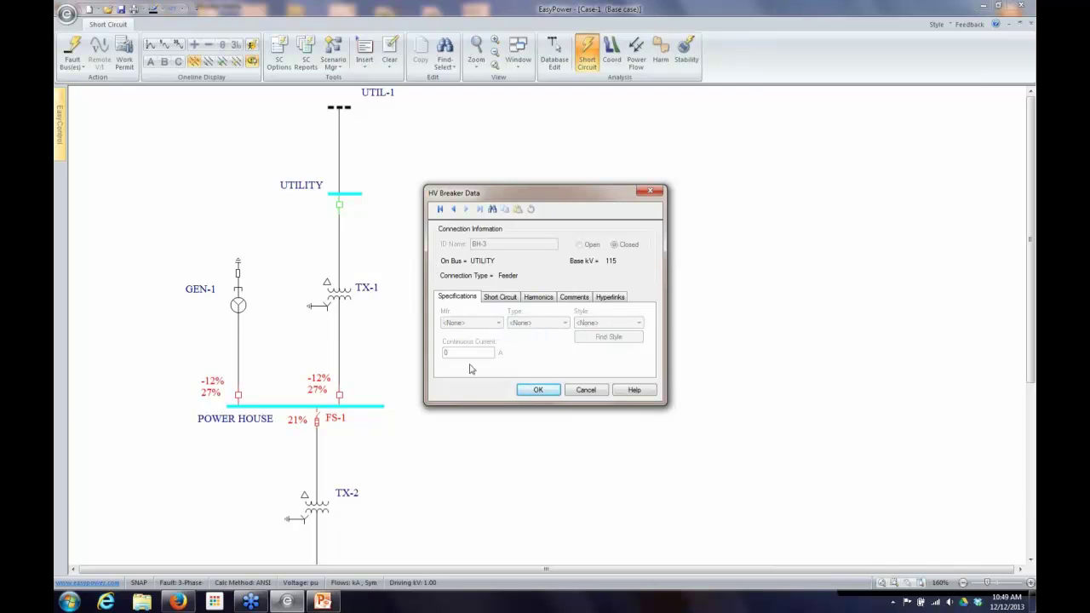
click(499, 296)
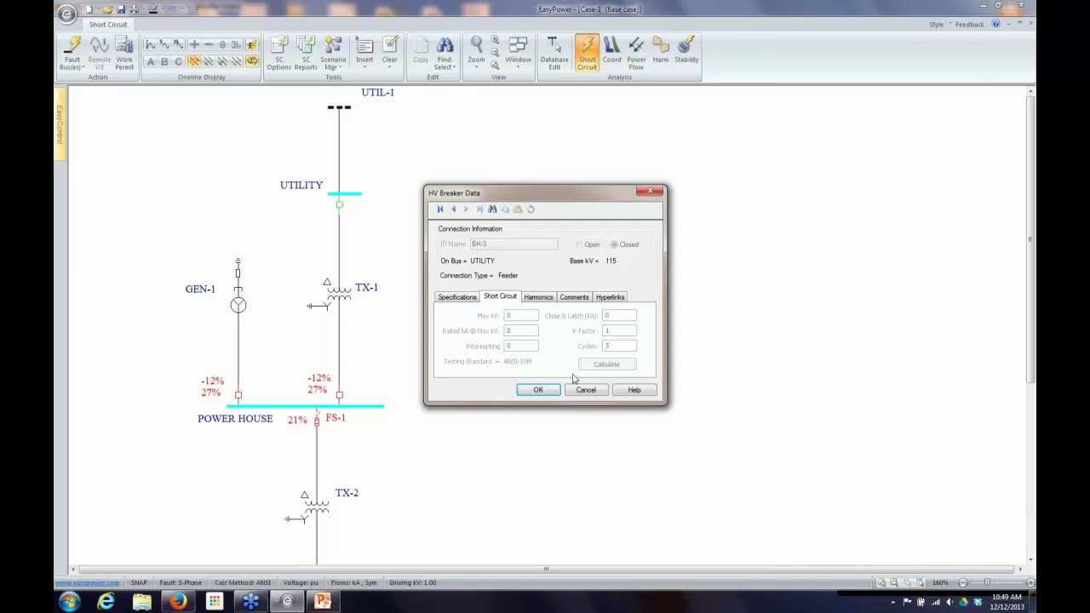
click(455, 298)
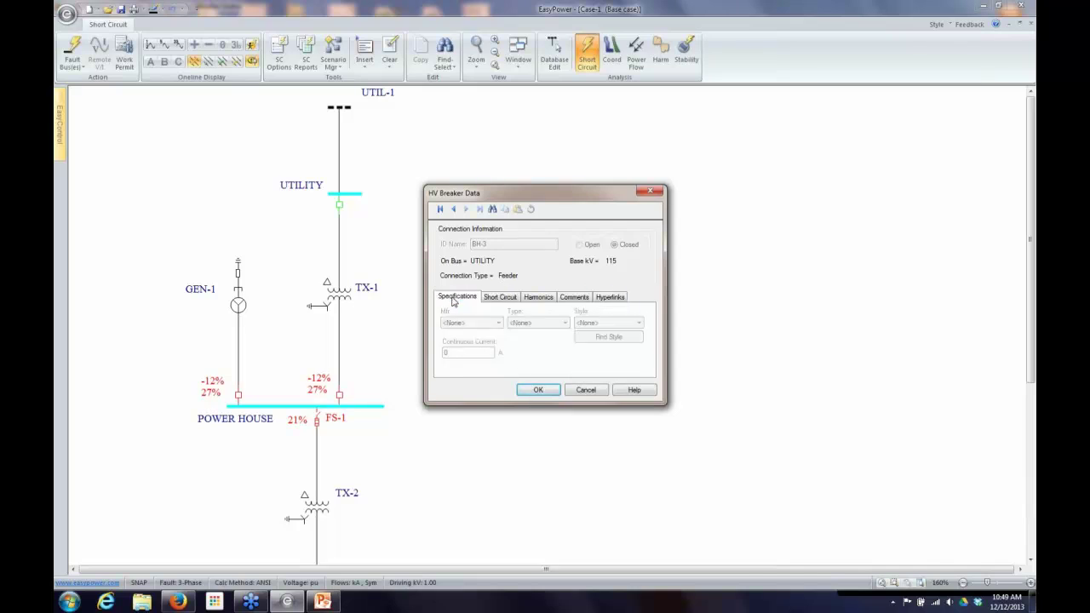
click(586, 389)
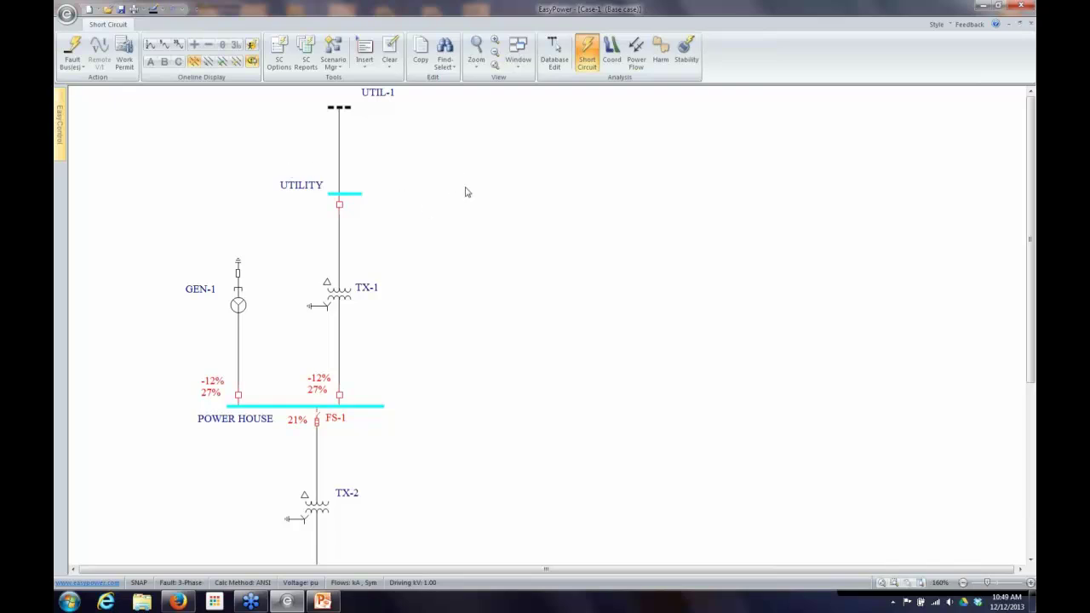
Display the momentary fault currents on the Case-1 one-line.
click(150, 48)
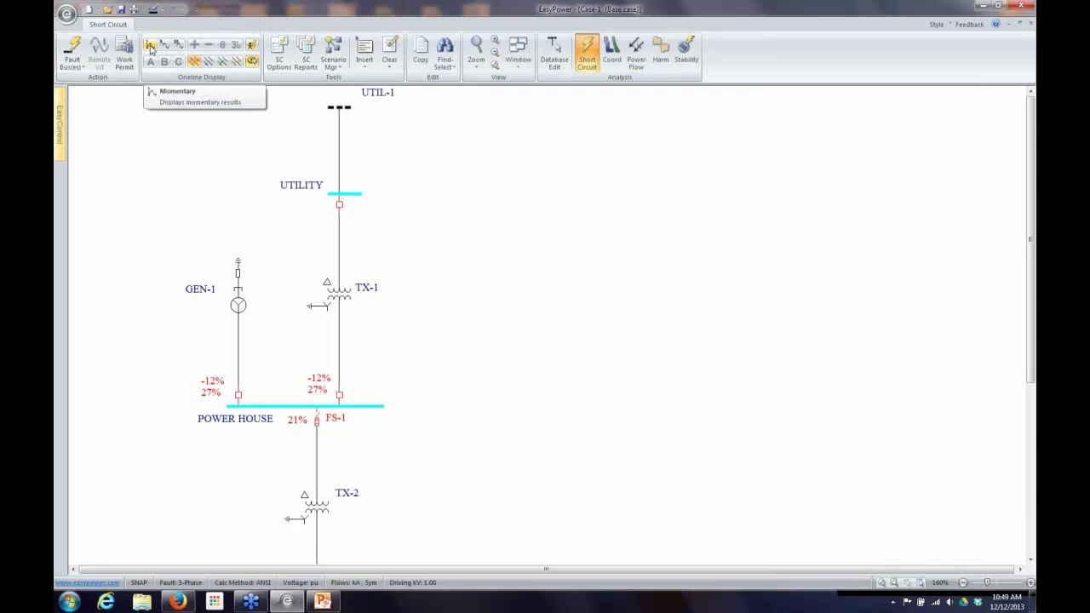
click(171, 91)
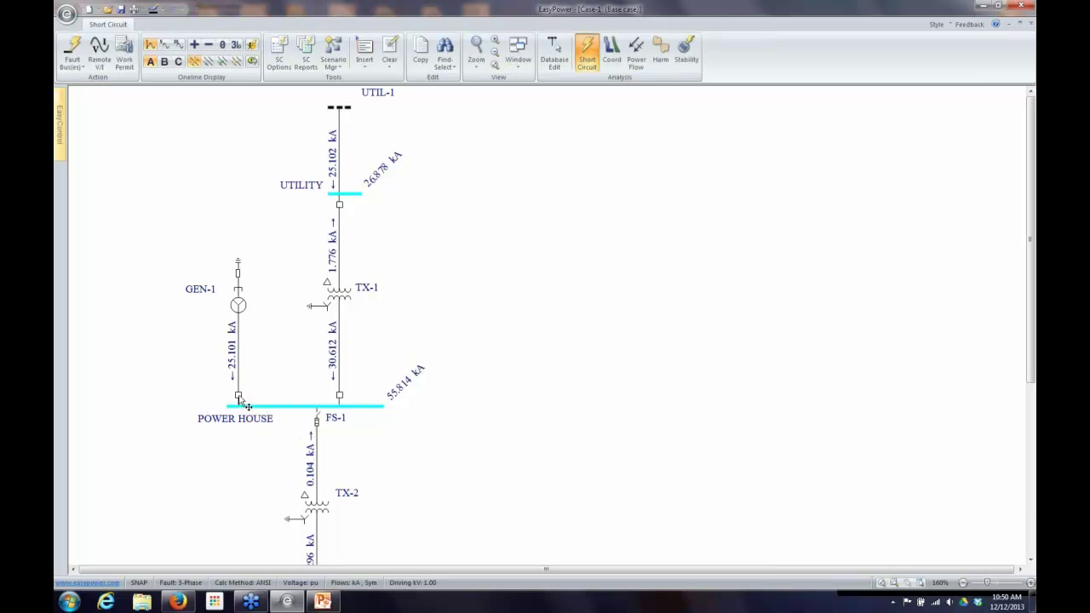
mouse_move(244, 403)
mouse_move(349, 408)
Review the Equipment Duty Report's format and device options, keeping the Expanded format and Include All Devices.
click(281, 47)
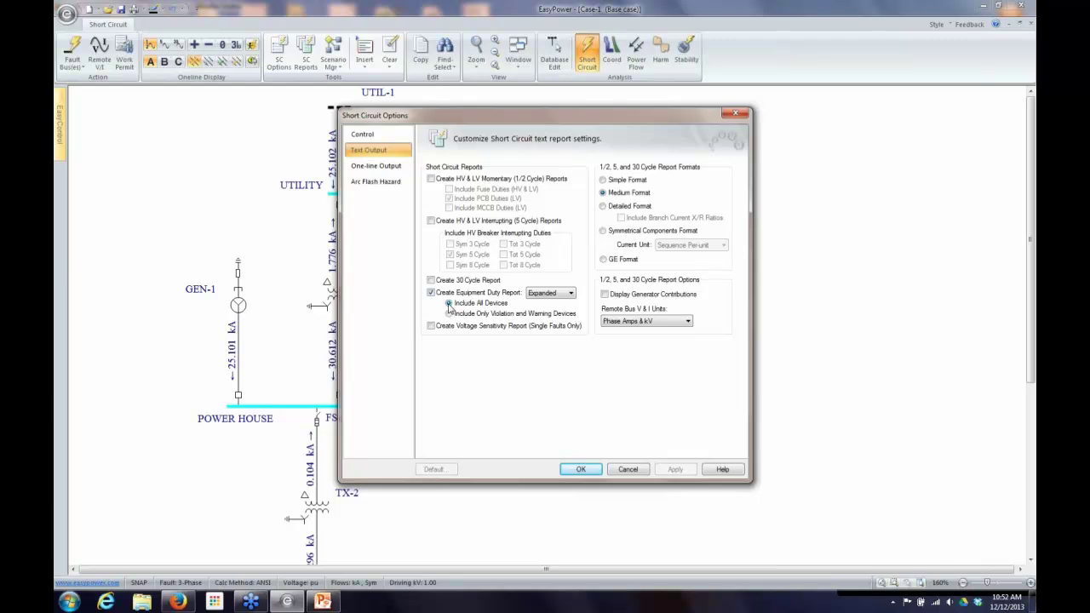
click(567, 294)
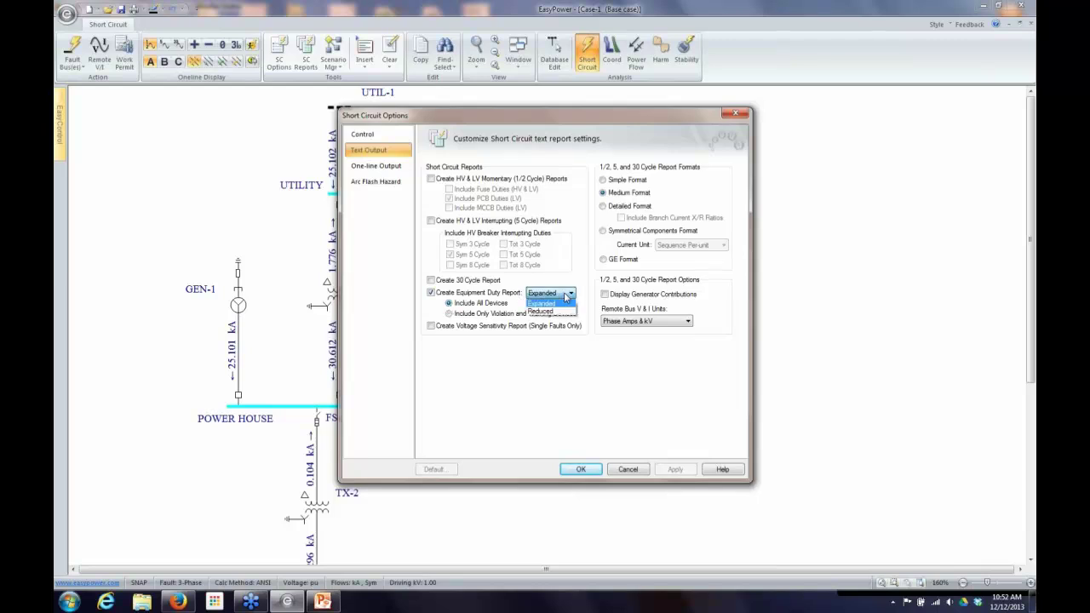
click(567, 295)
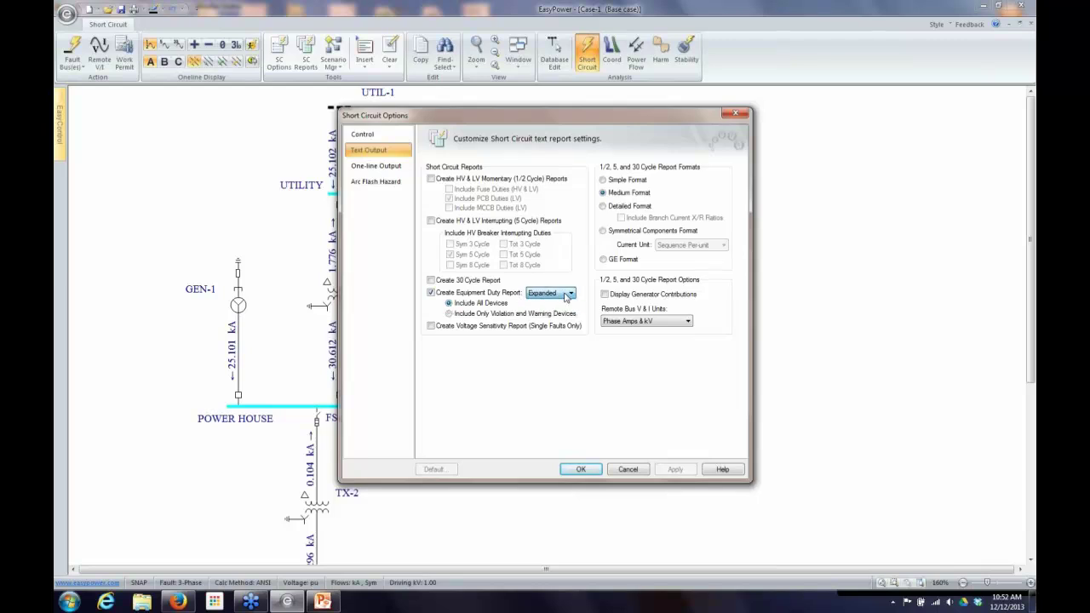
click(448, 315)
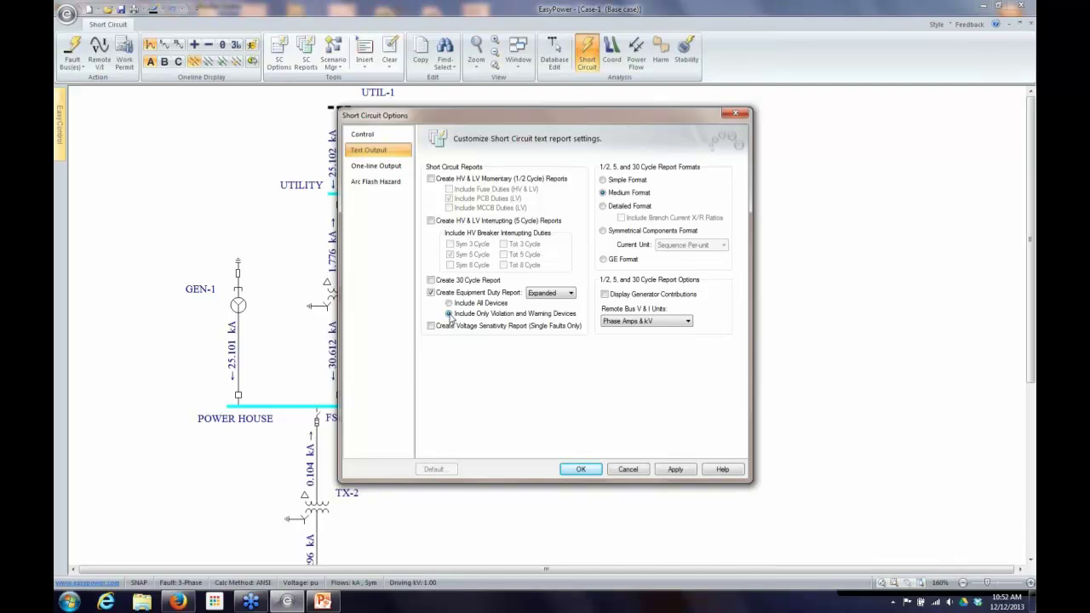
click(449, 303)
click(581, 470)
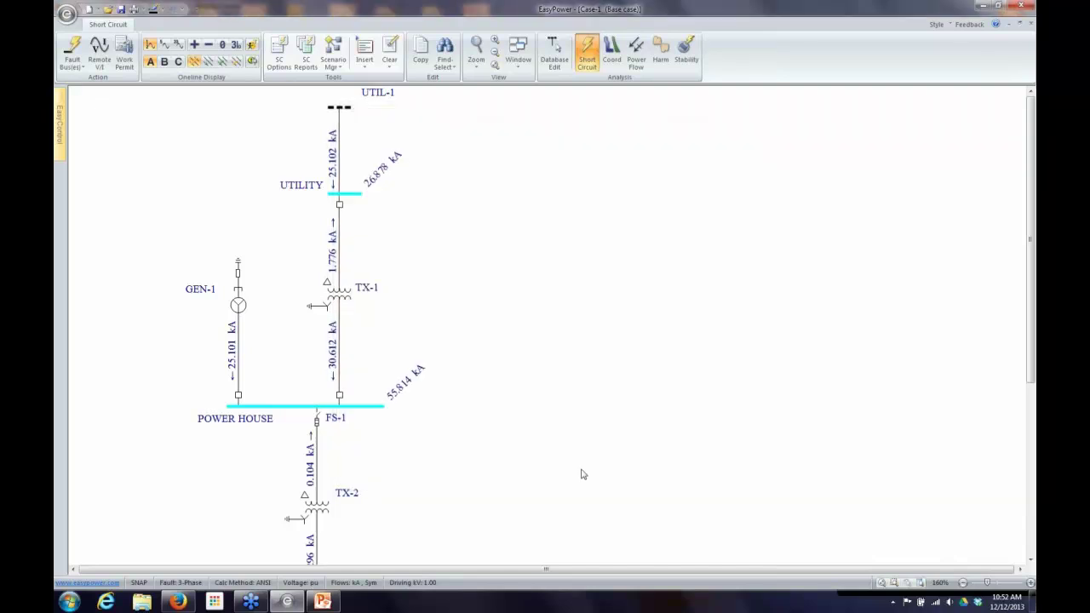
Open the Equipment Duty report for Case-1, review the ratings, duties and comments per bus, and close it.
click(521, 68)
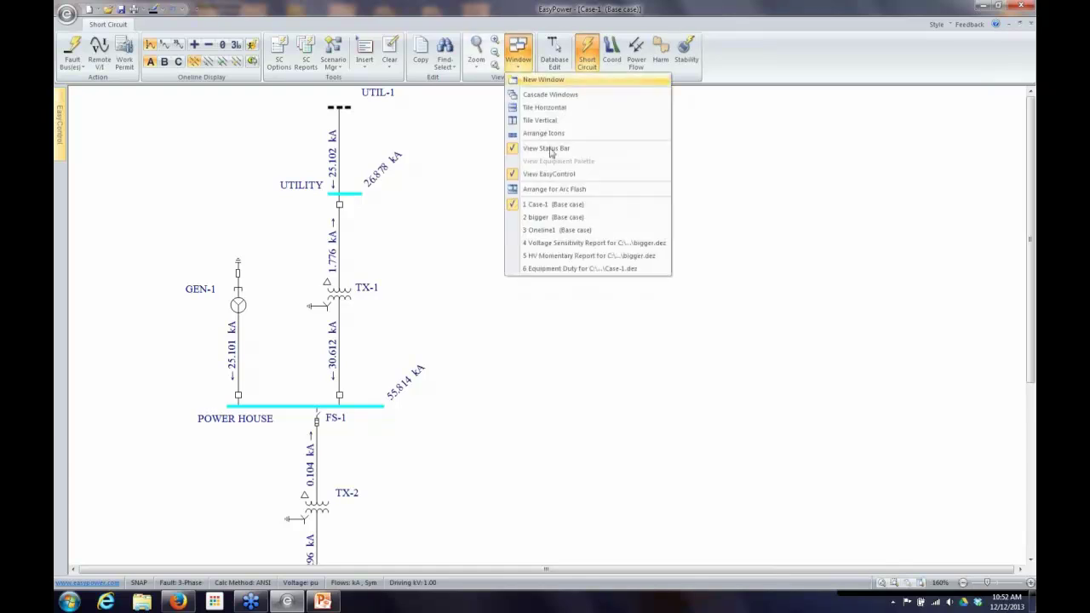
click(572, 269)
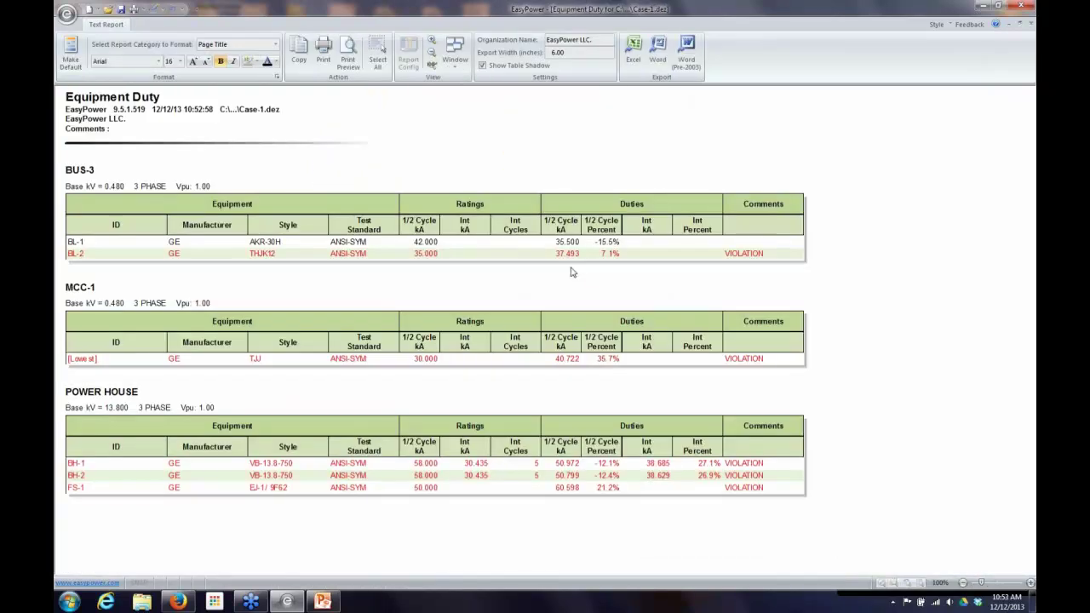
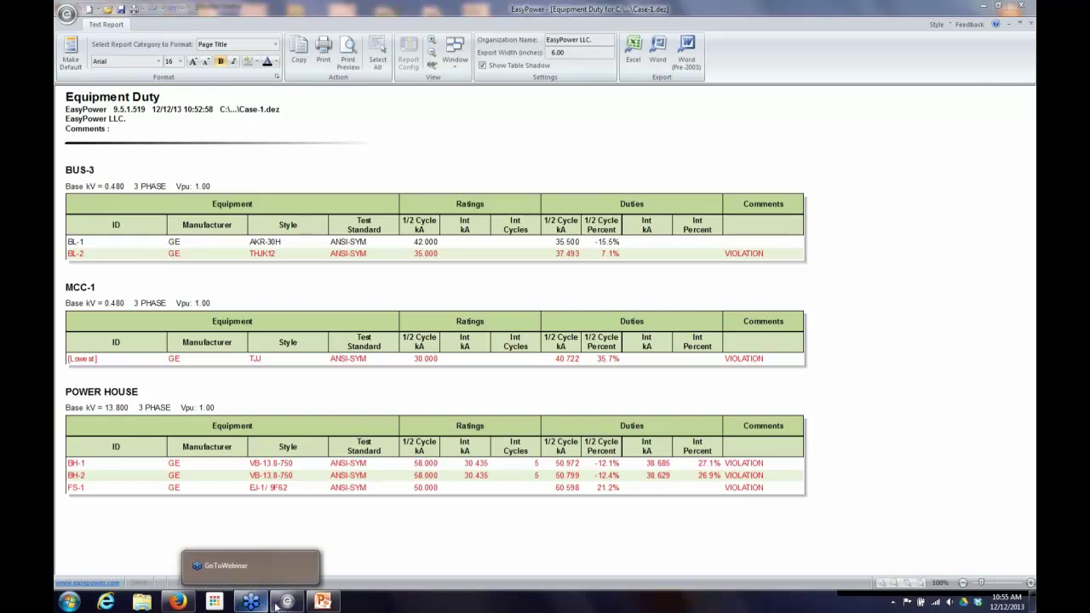
mouse_move(292, 605)
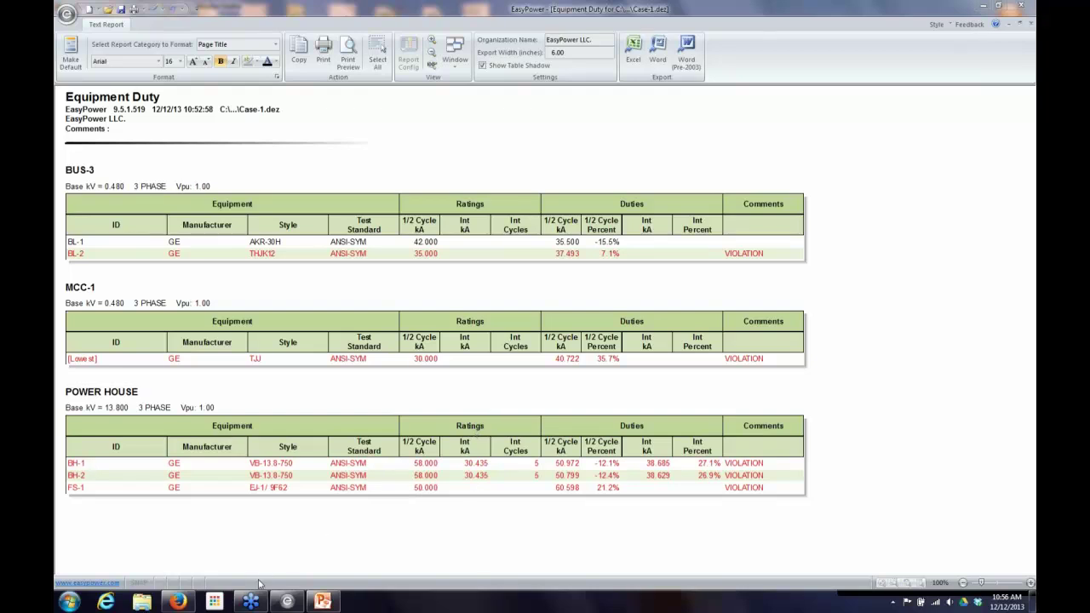
click(1031, 25)
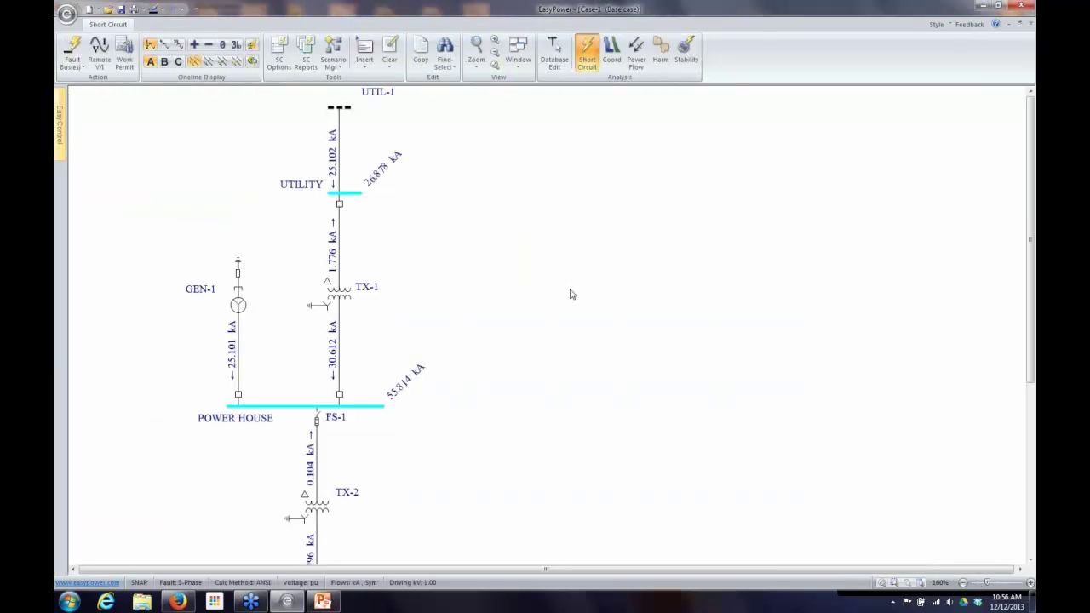
Bring up the bigger one-line from the recent documents and maximize its window.
scroll(1034, 375, down, 1)
scroll(1034, 374, down, 8)
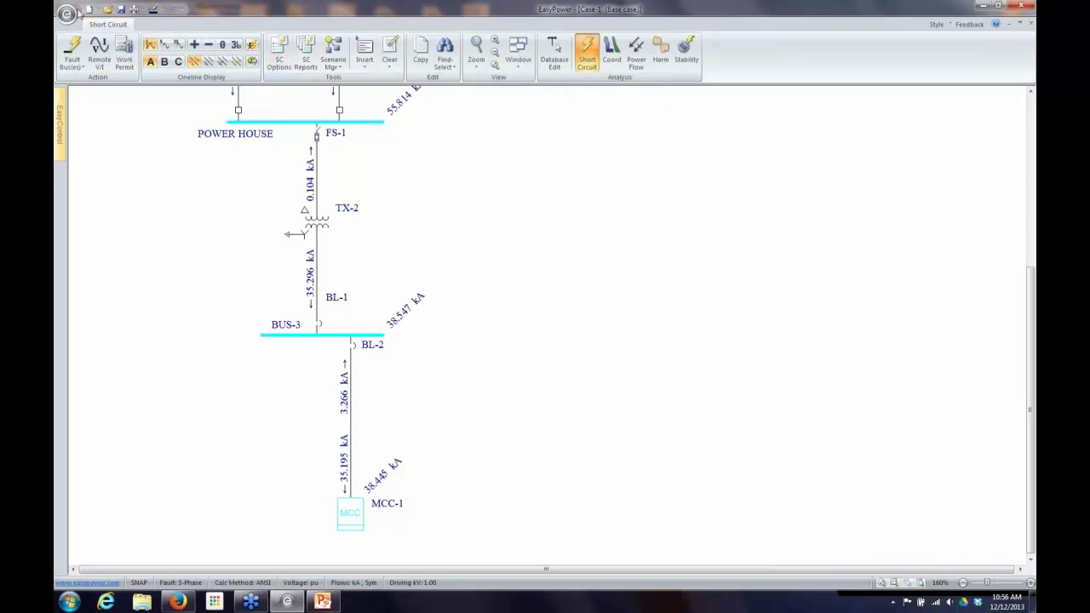
click(67, 13)
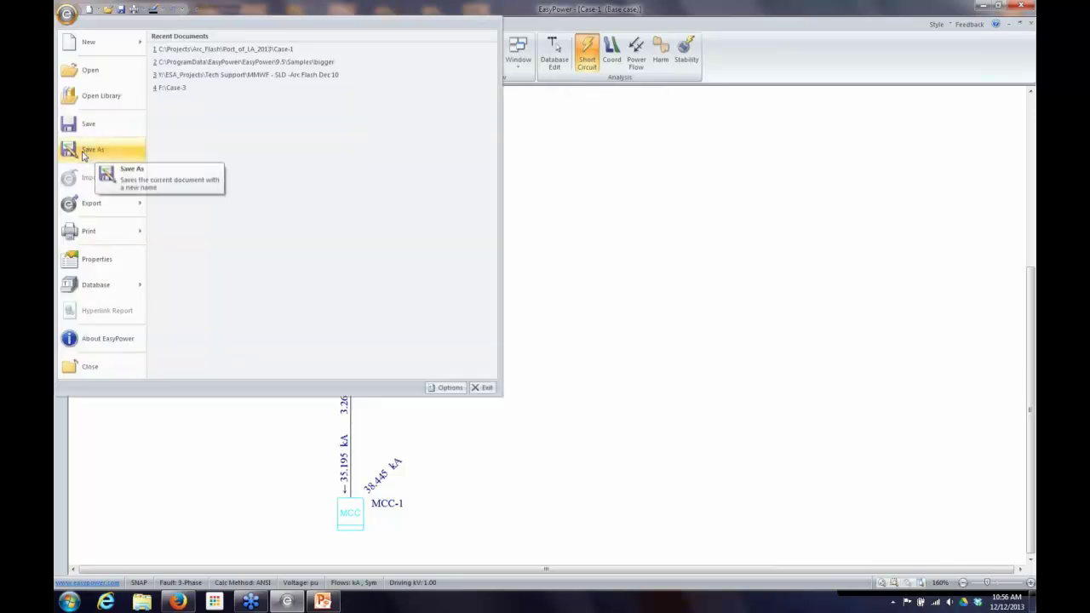
click(213, 63)
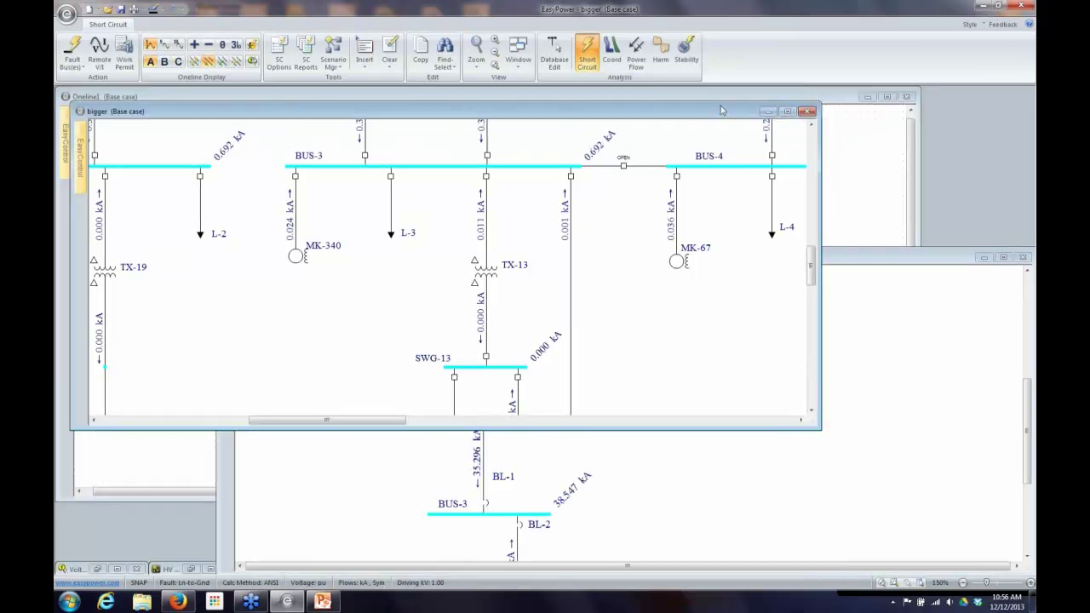
click(788, 111)
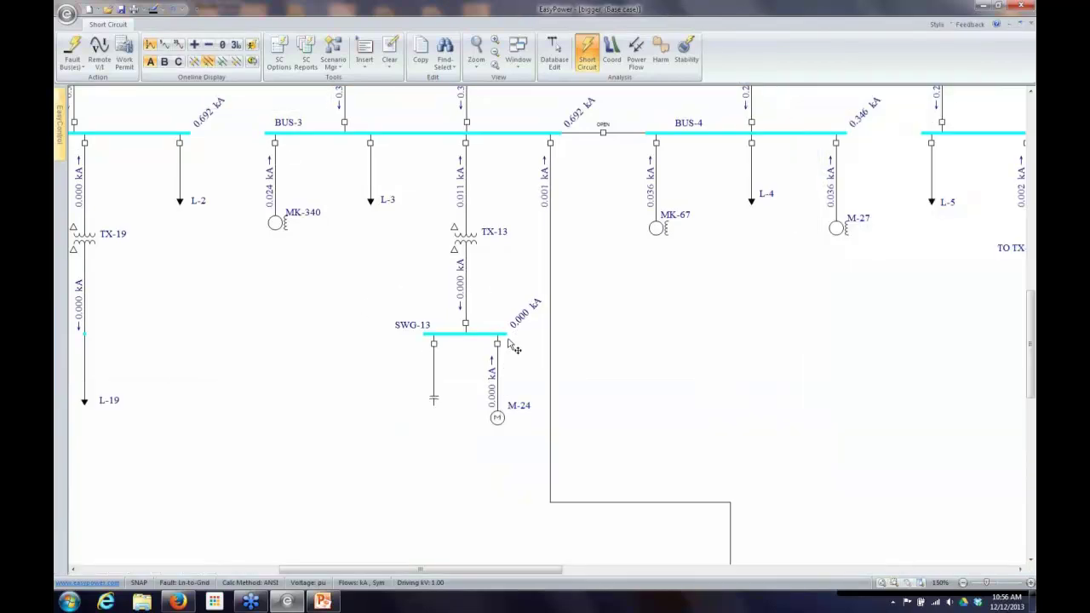
Compare three-phase and line-to-ground fault currents at the SWG-13 bus, ending on the line-to-ground fault.
click(193, 61)
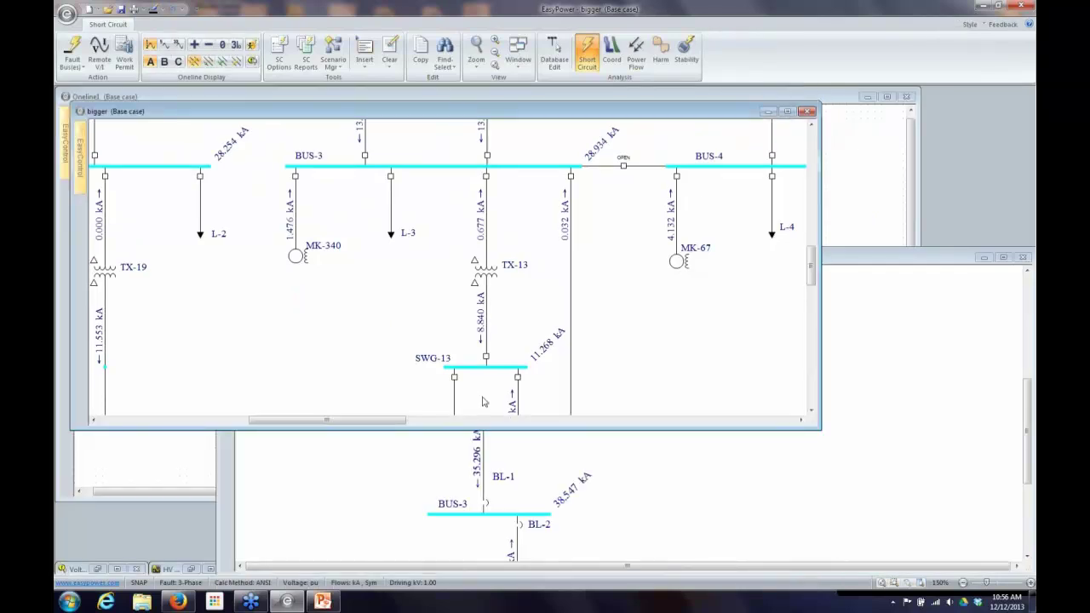
click(788, 112)
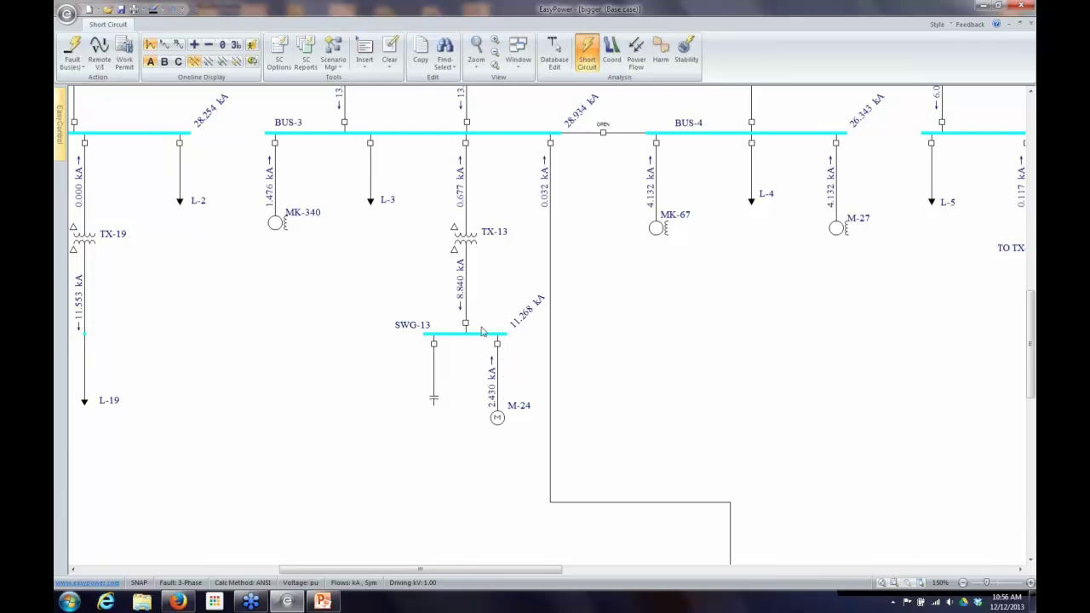
click(208, 61)
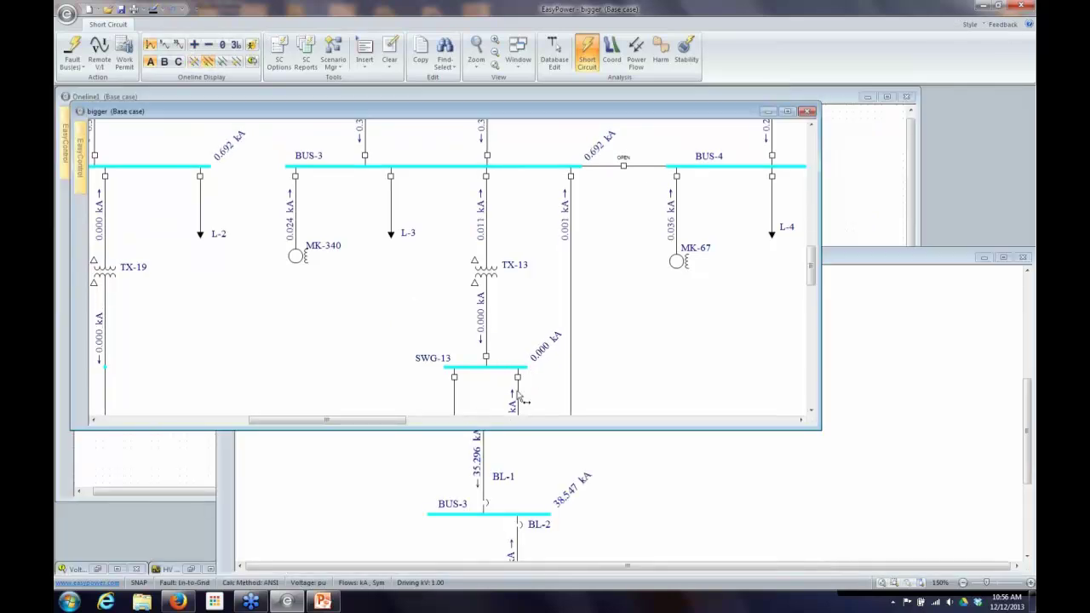
click(788, 111)
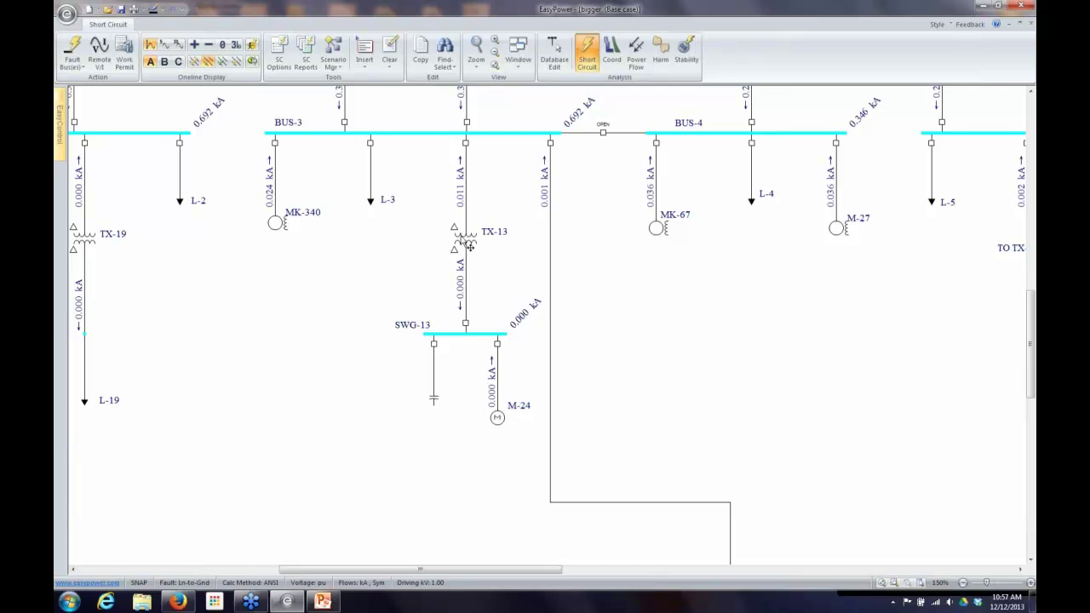
Display the positive, negative and zero sequence currents for the line-to-ground fault around the SWG-5 bus.
drag(312, 569, 111, 569)
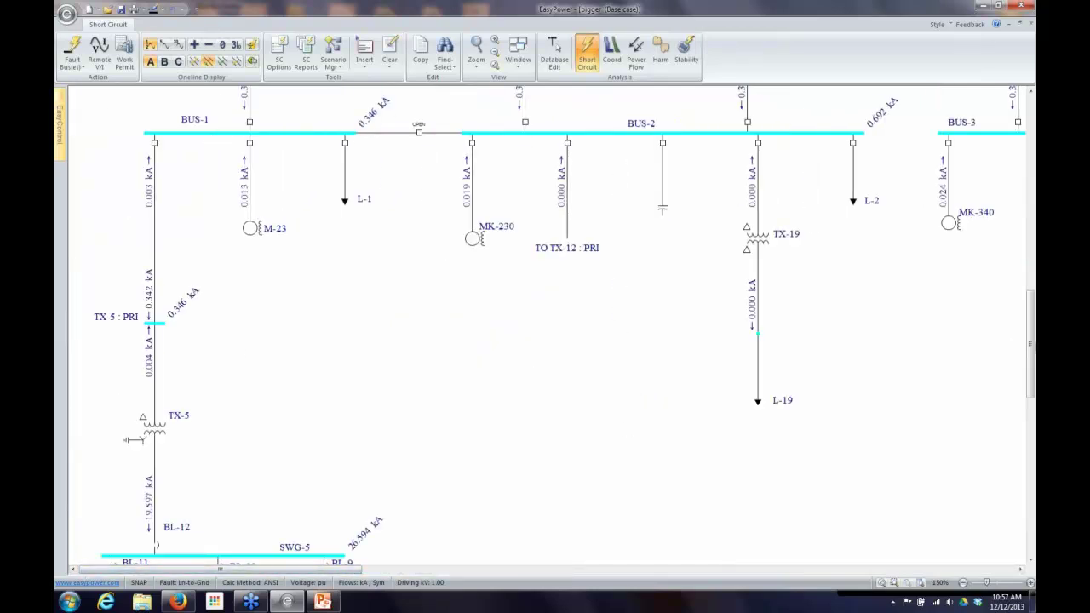
drag(1032, 349, 1032, 434)
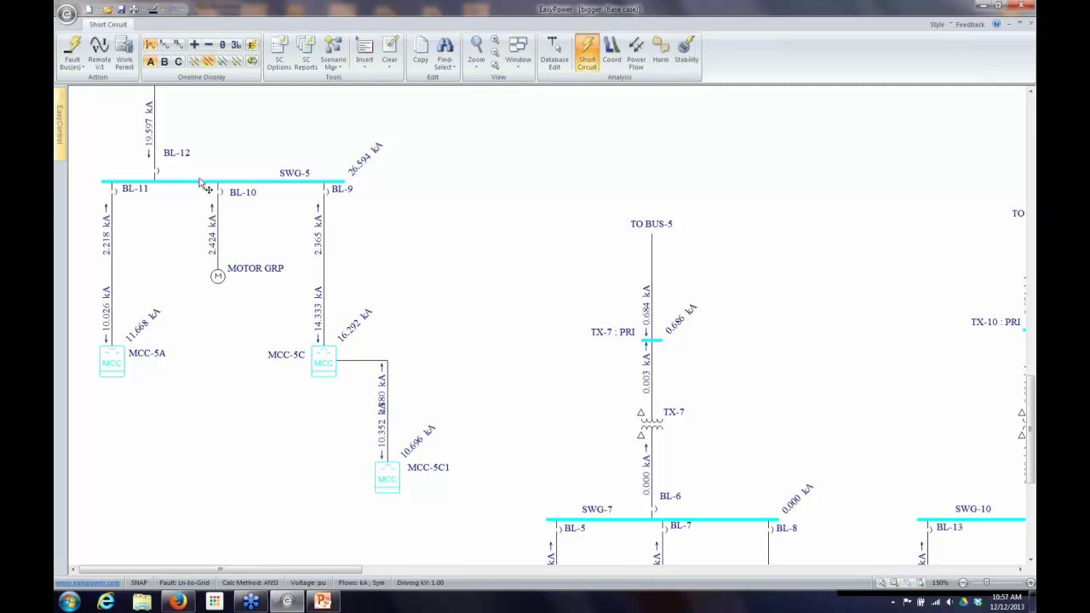
click(191, 43)
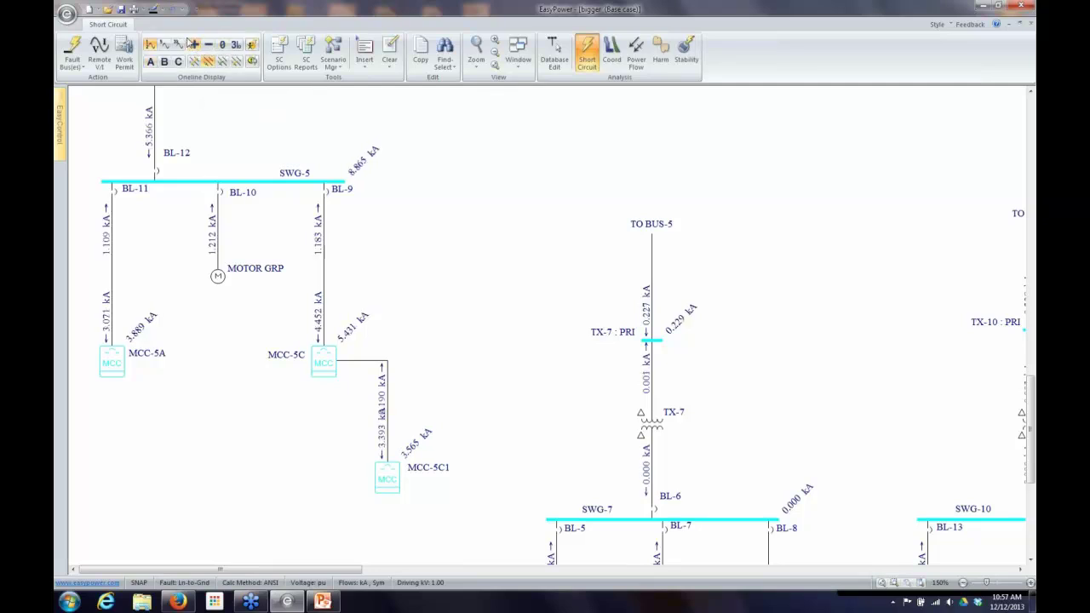
click(212, 45)
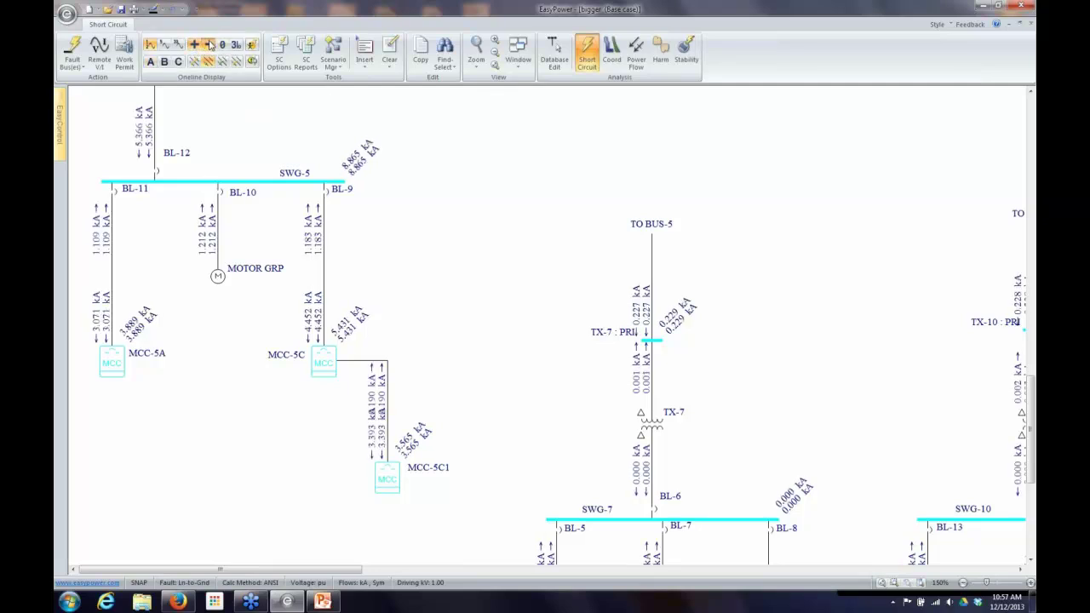
click(220, 46)
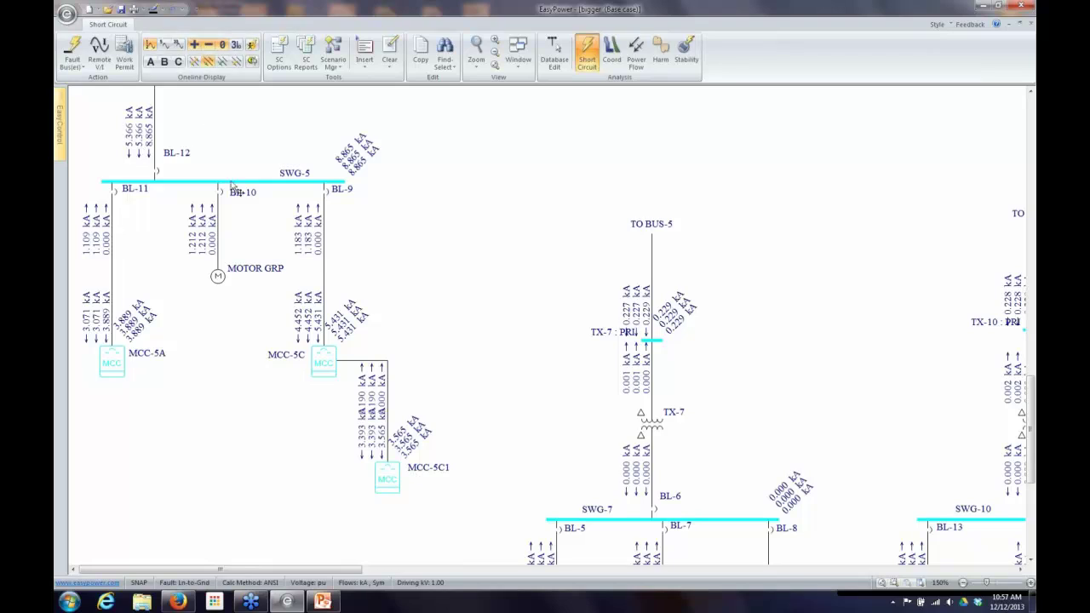
Display the phase A, B and C fault currents and open the BL-10 breaker feeding MOTOR GRP at SWG-5.
click(151, 63)
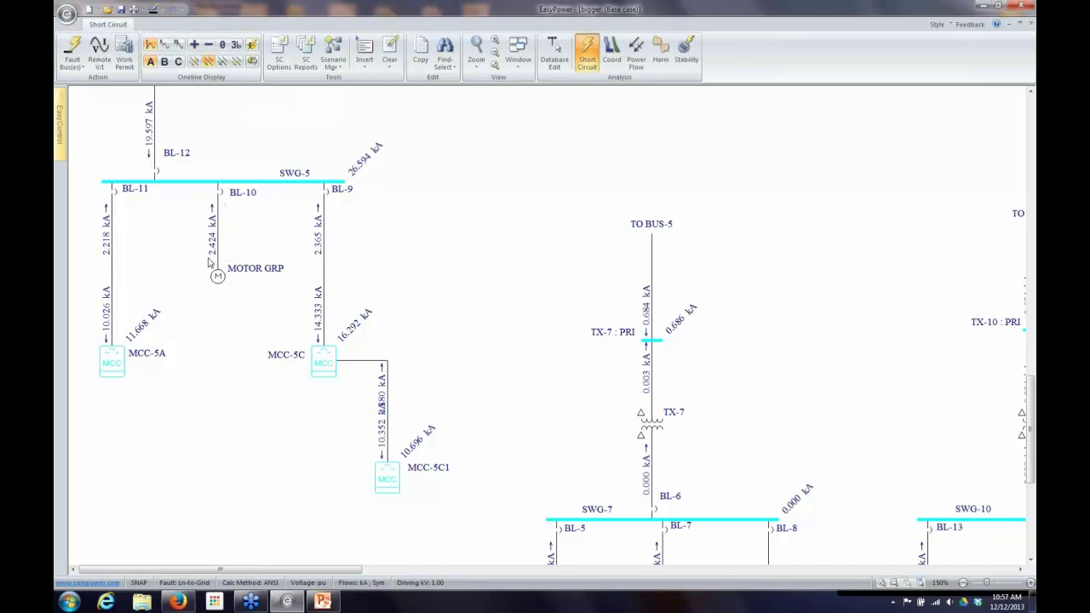
click(167, 63)
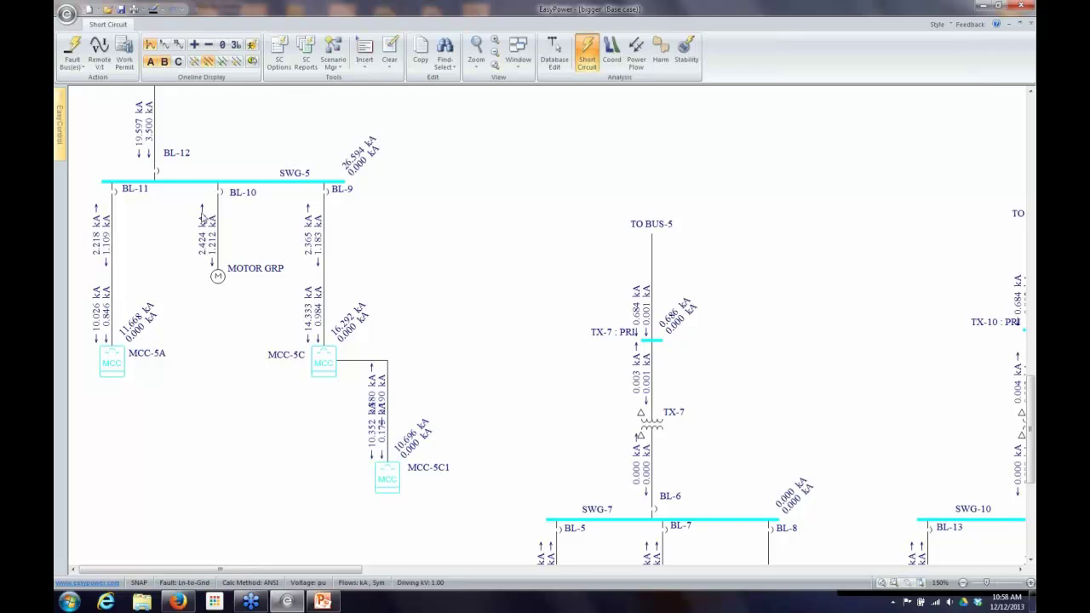
click(179, 62)
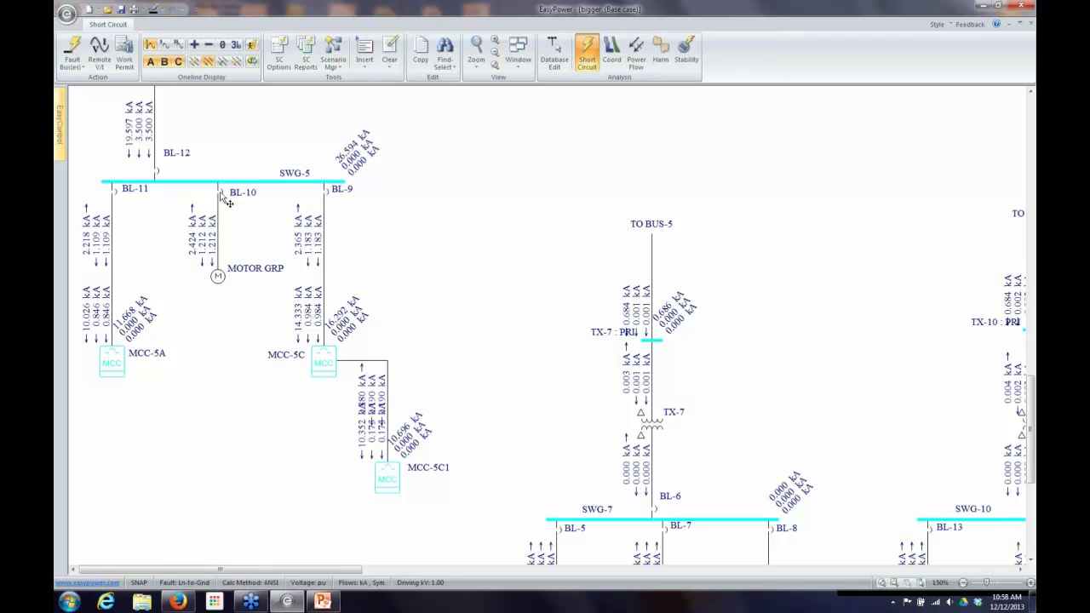
double_click(227, 201)
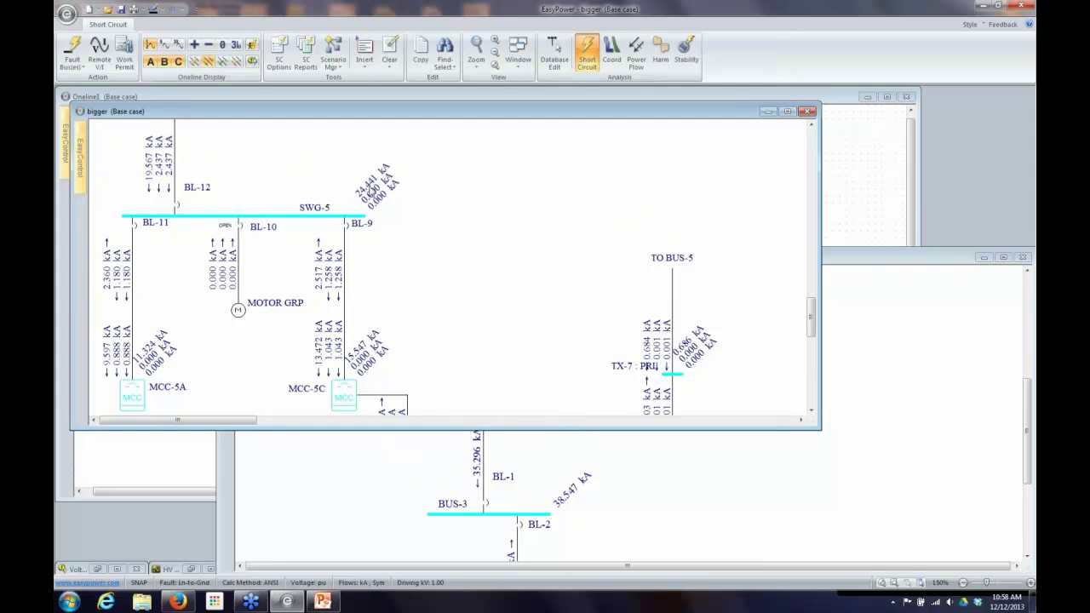
Toggle the BL-10 and BL-9 breakers at SWG-5 to compare the phase fault currents, leaving both breakers closed.
double_click(241, 226)
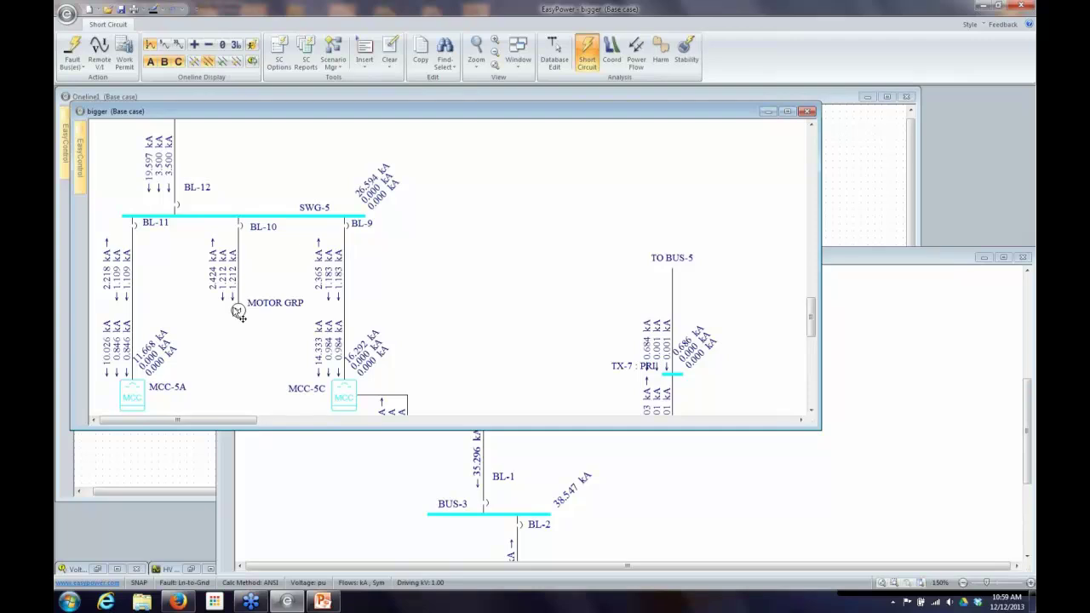
double_click(241, 227)
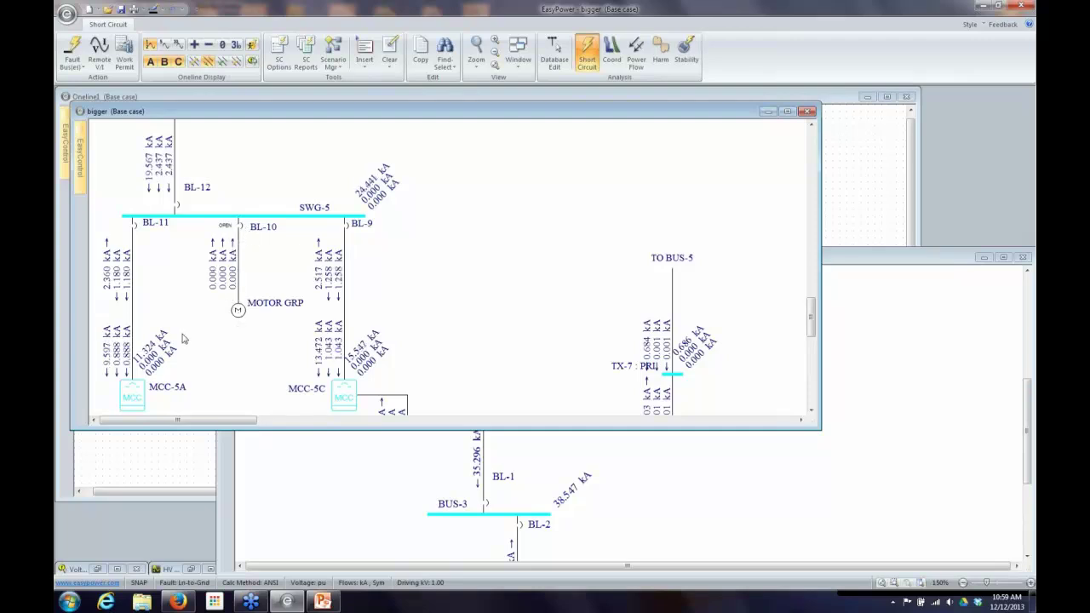
double_click(241, 226)
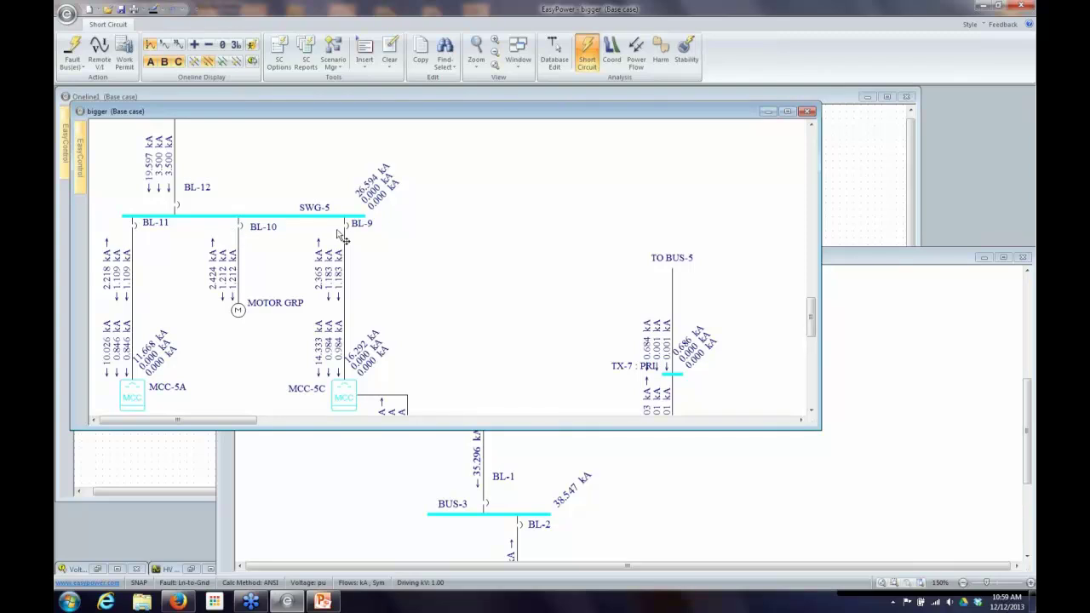
mouse_move(350, 230)
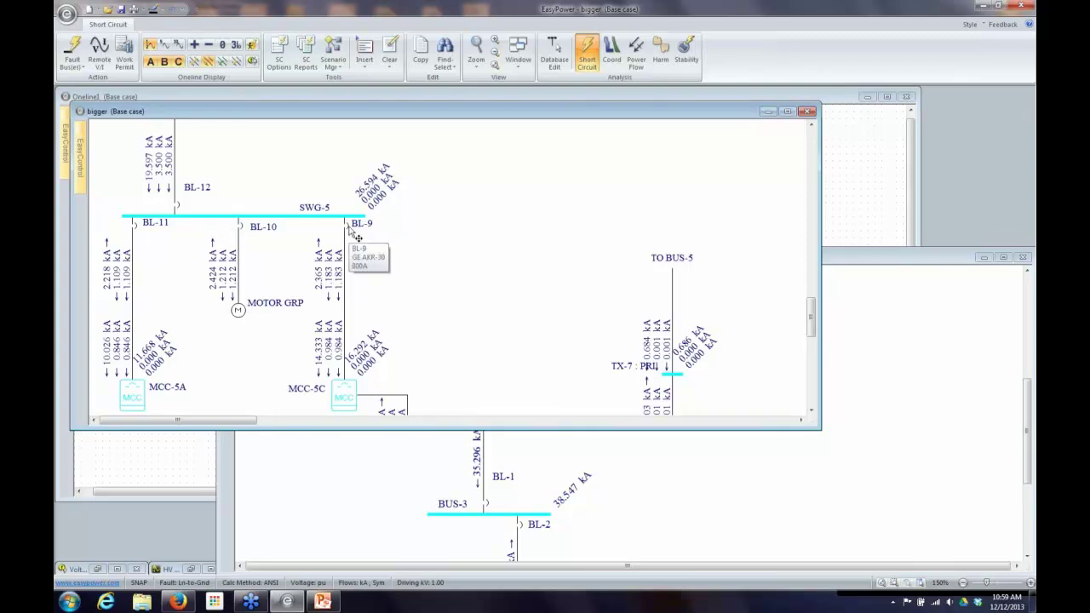
double_click(348, 228)
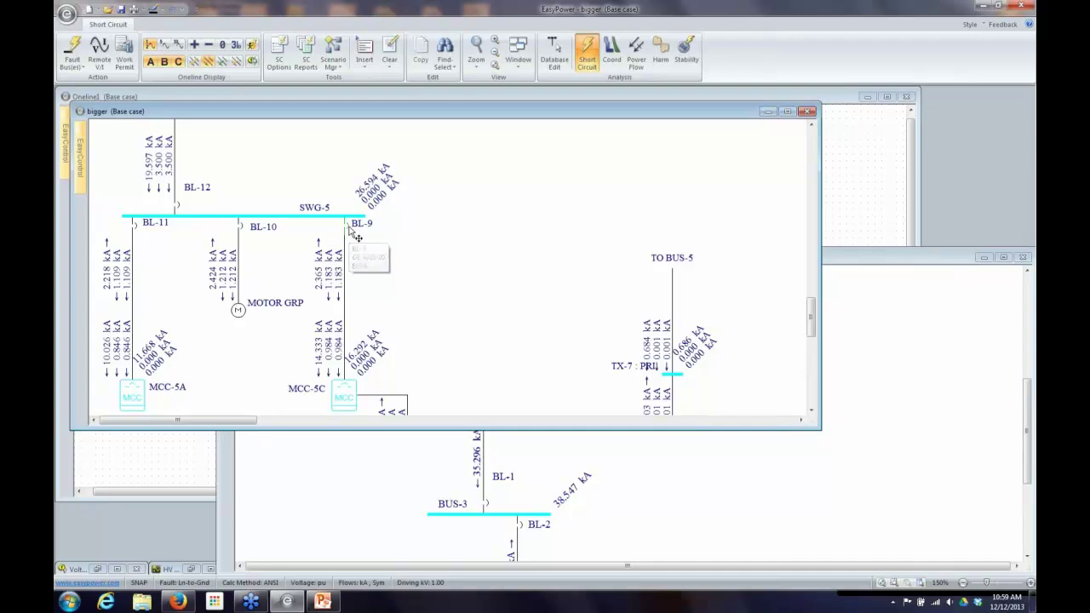
double_click(349, 228)
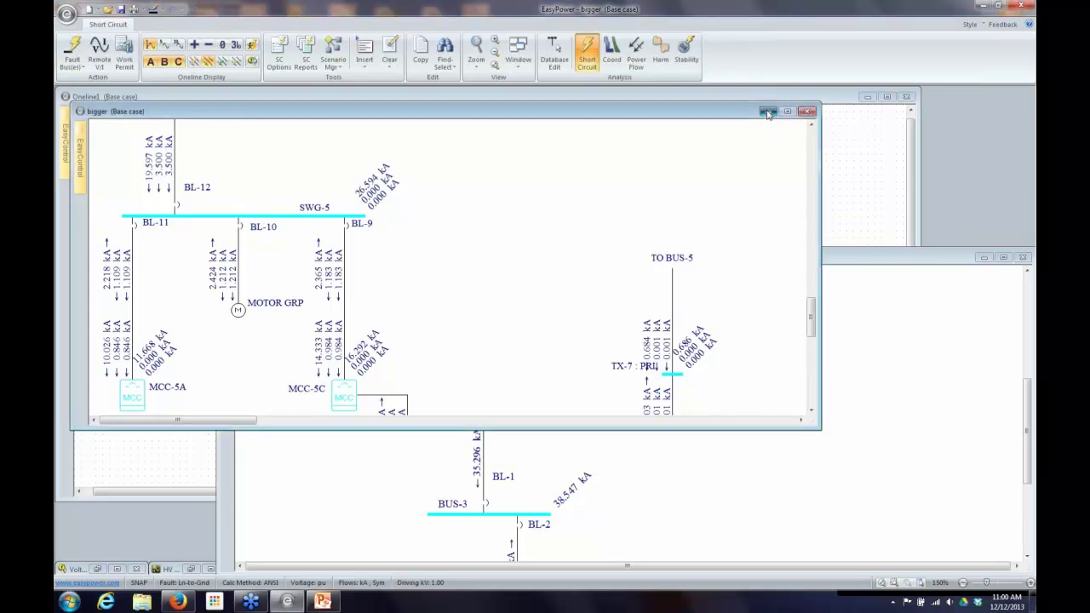
Switch to the Case-1 one-line in a maximized window and display the short circuit duty percentages of its equipment.
click(767, 111)
drag(556, 263, 630, 141)
click(629, 141)
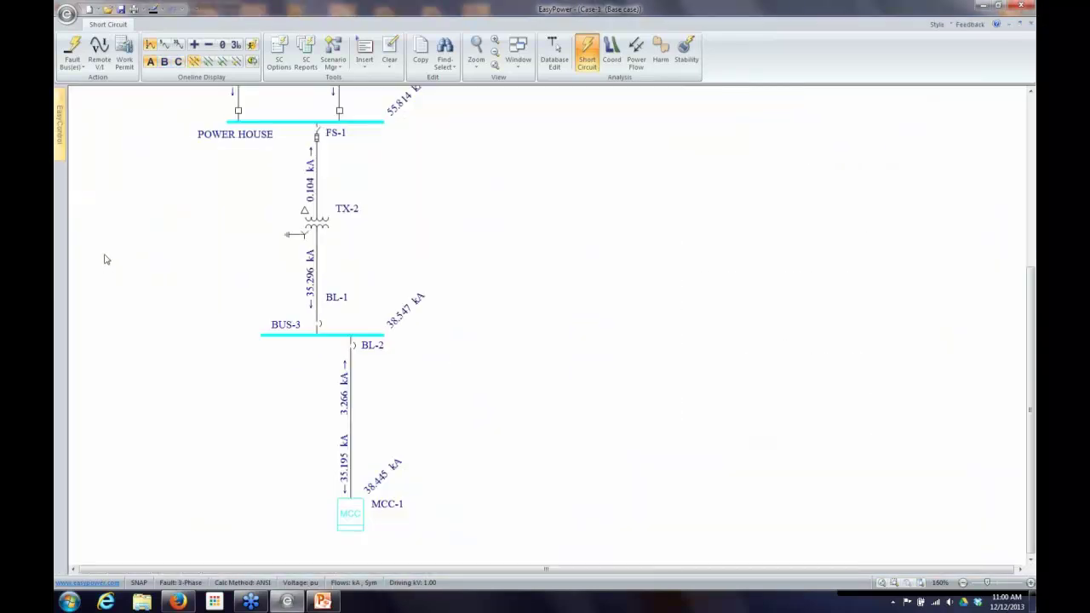
click(252, 63)
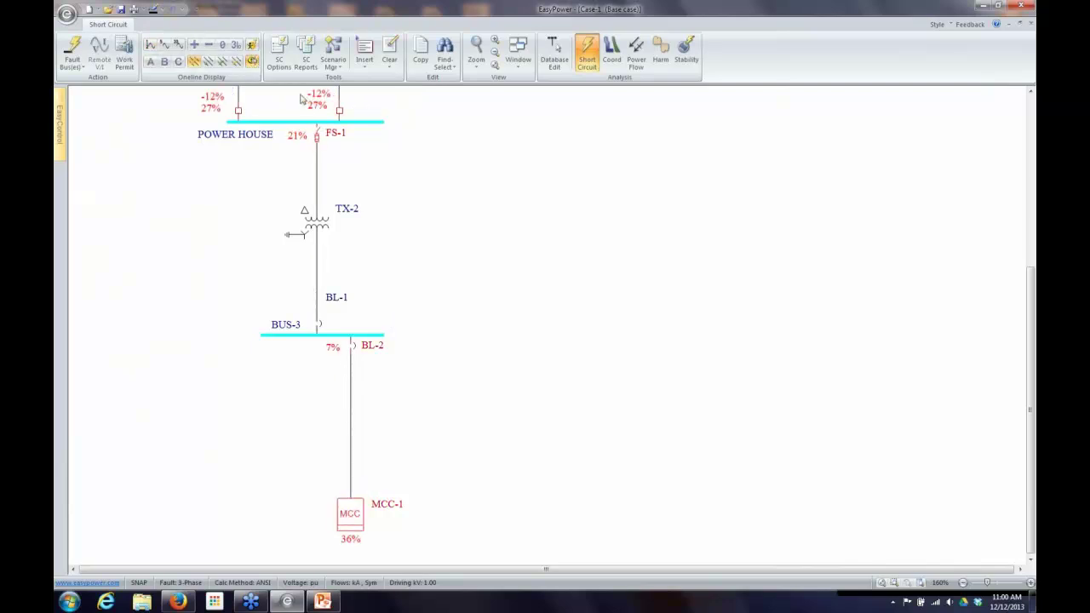
drag(1031, 281, 1031, 162)
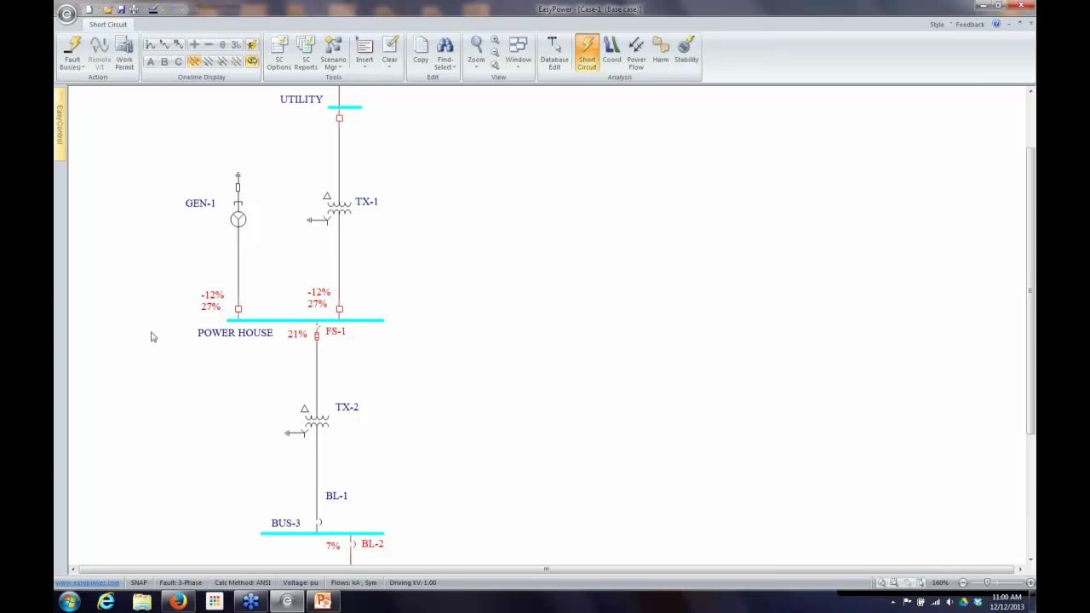
Return to database editing and set the bracing of BUS-3 to 5 kA.
click(569, 66)
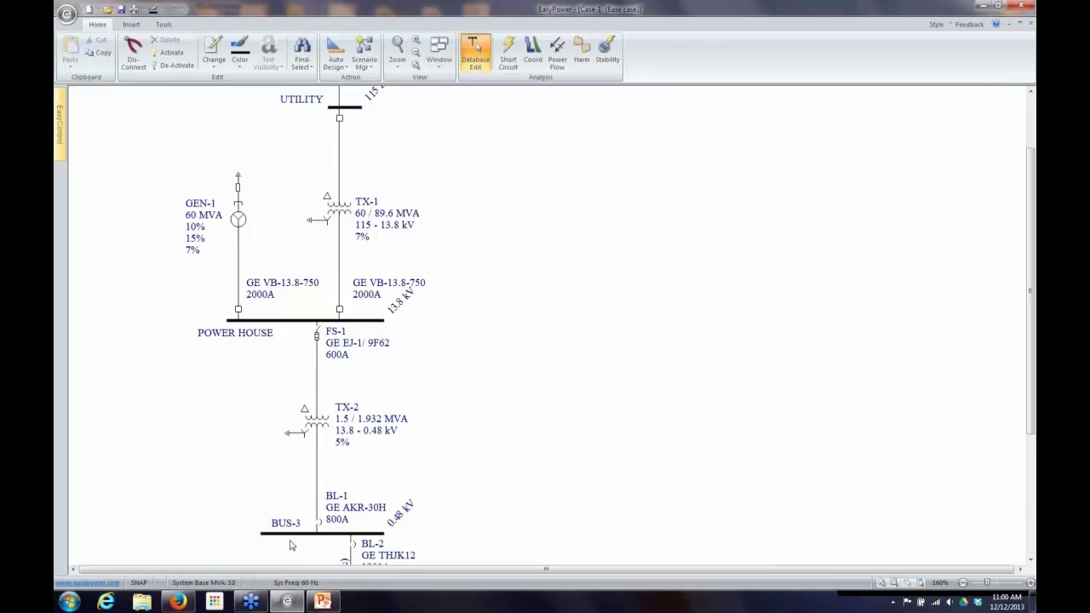
click(1030, 561)
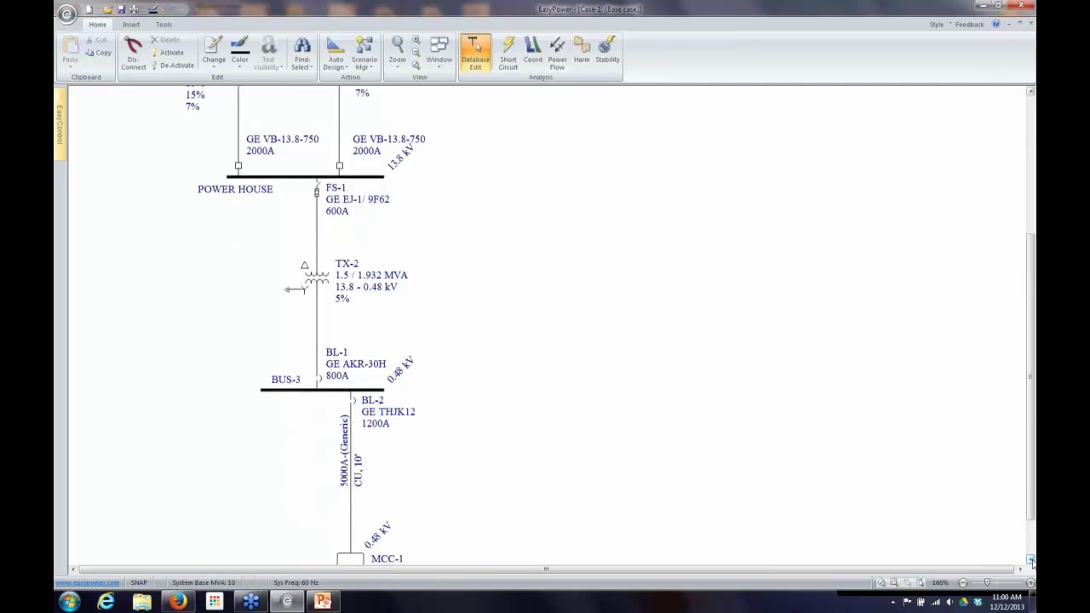
double_click(356, 391)
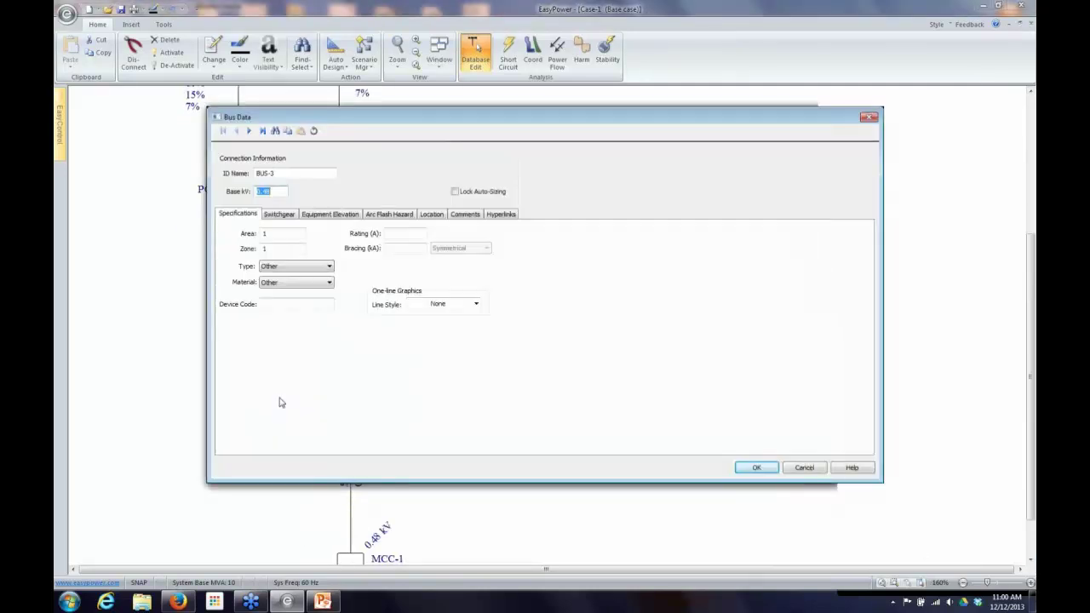
click(405, 250)
text(5000)
key(BackSpace)
key(BackSpace)
key(BackSpace)
click(771, 468)
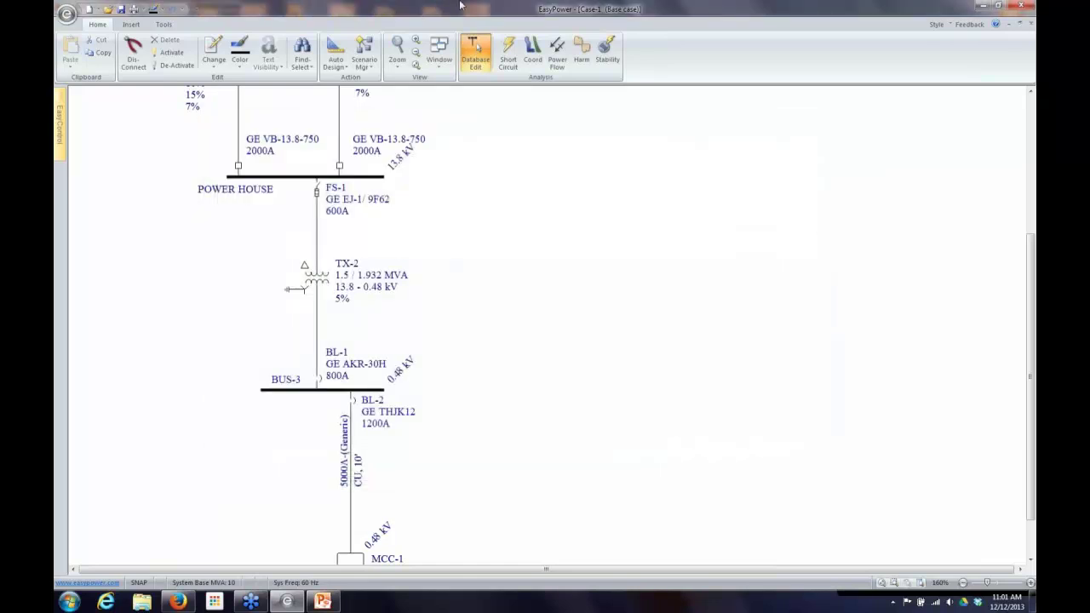
Fault BUS-3 in short circuit analysis to check its duty, and move its label farther from the bus.
click(510, 43)
click(316, 391)
drag(298, 371, 256, 375)
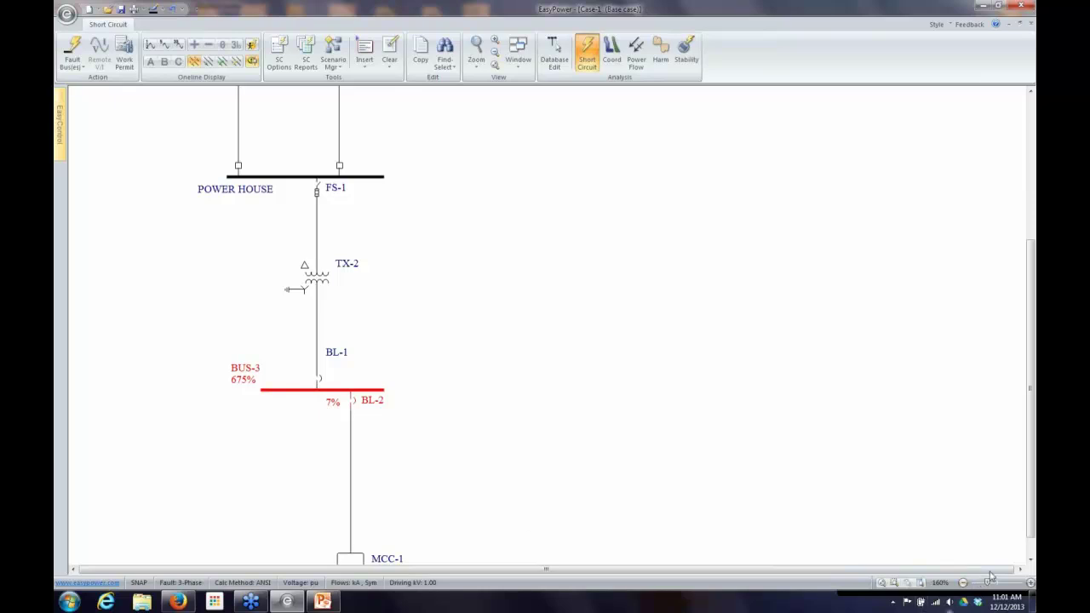
scroll(1031, 562, down, 3)
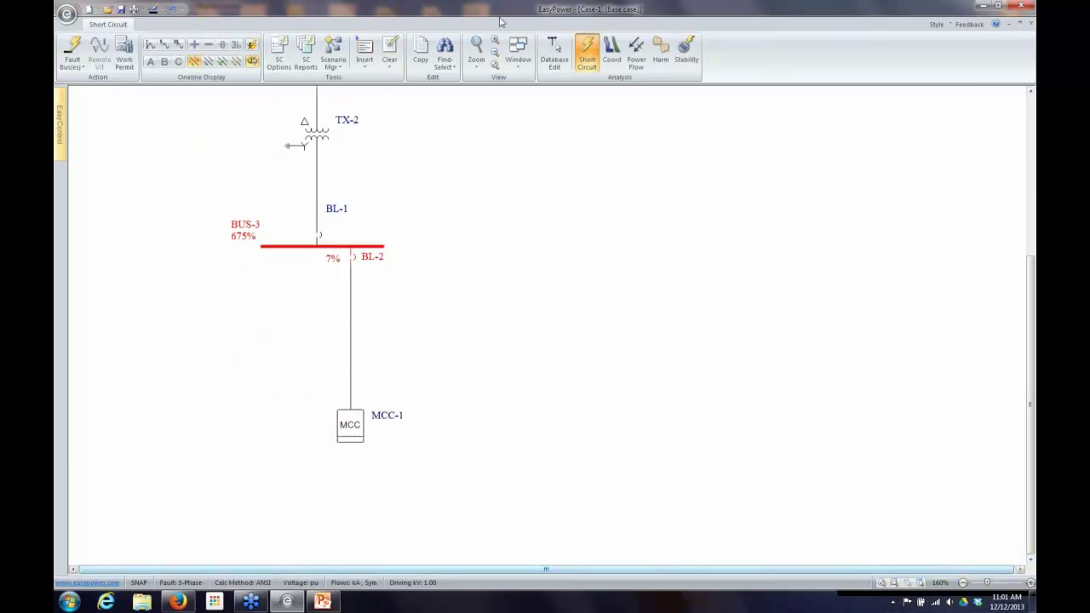
Go back to database editing without saving the temporary changes to the database.
click(569, 51)
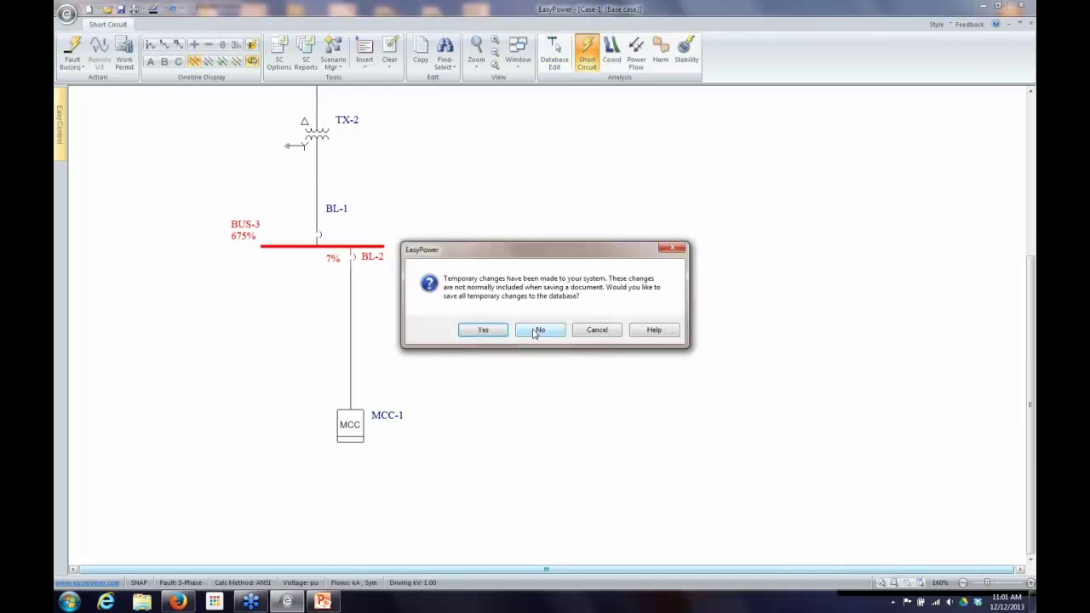
click(598, 331)
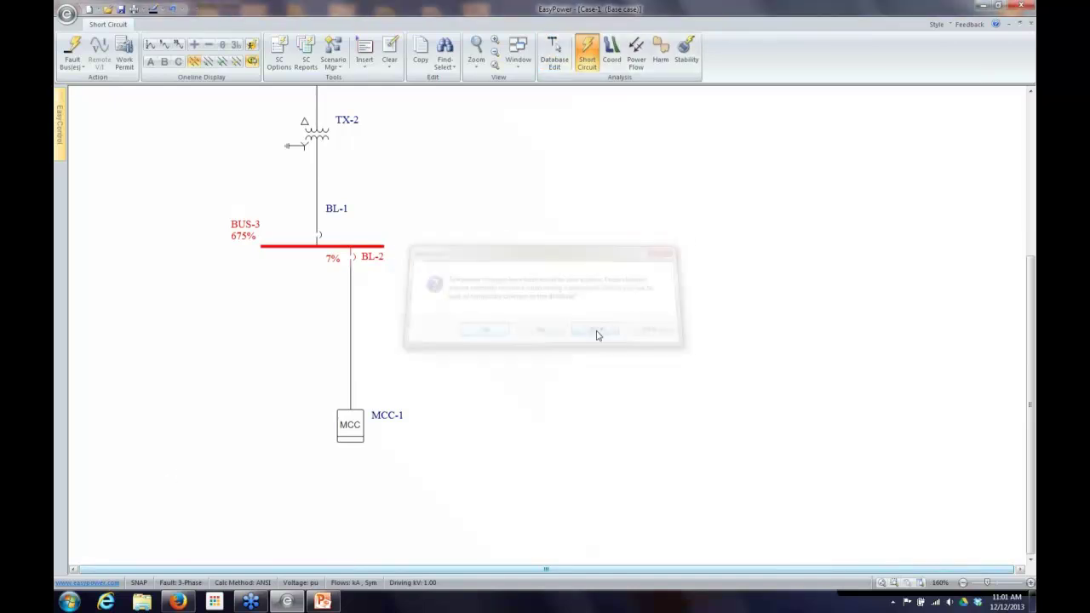
click(540, 328)
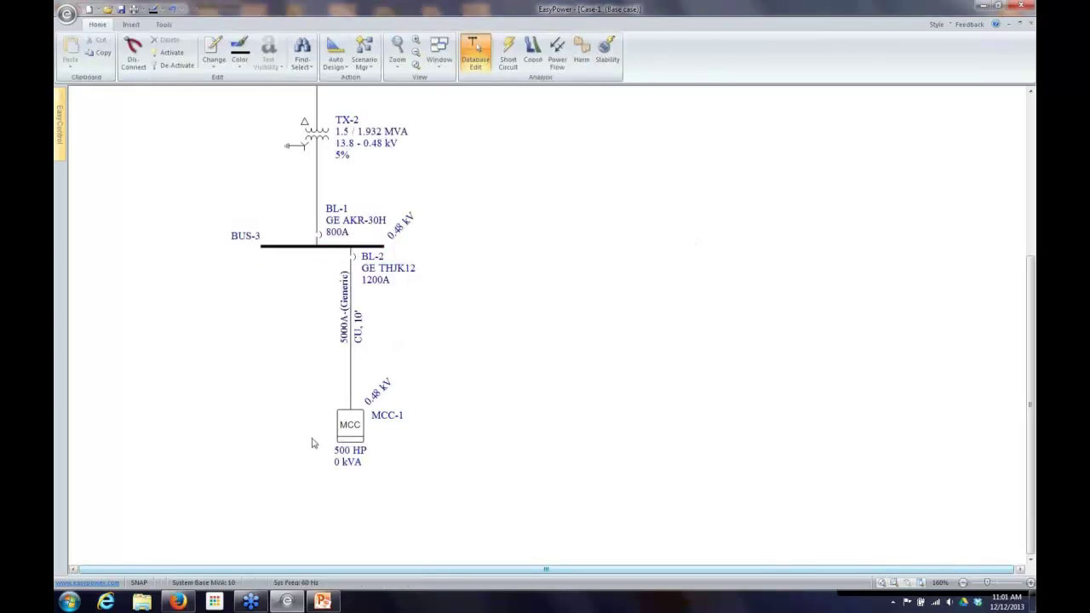
Examine the bus short circuit rating in the MCC-1 data and close it without changes.
click(351, 431)
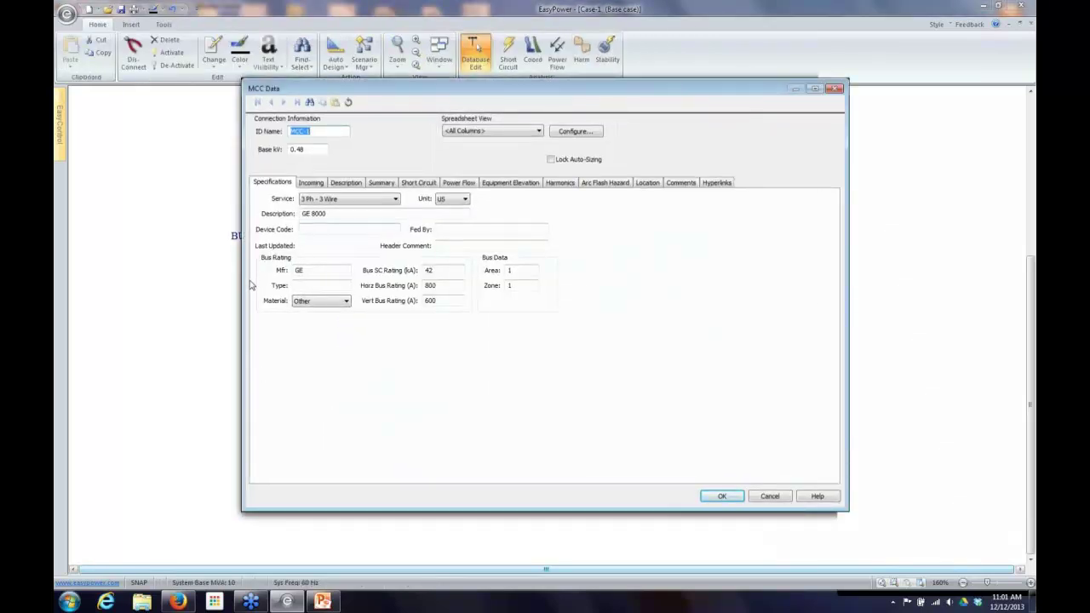
click(451, 270)
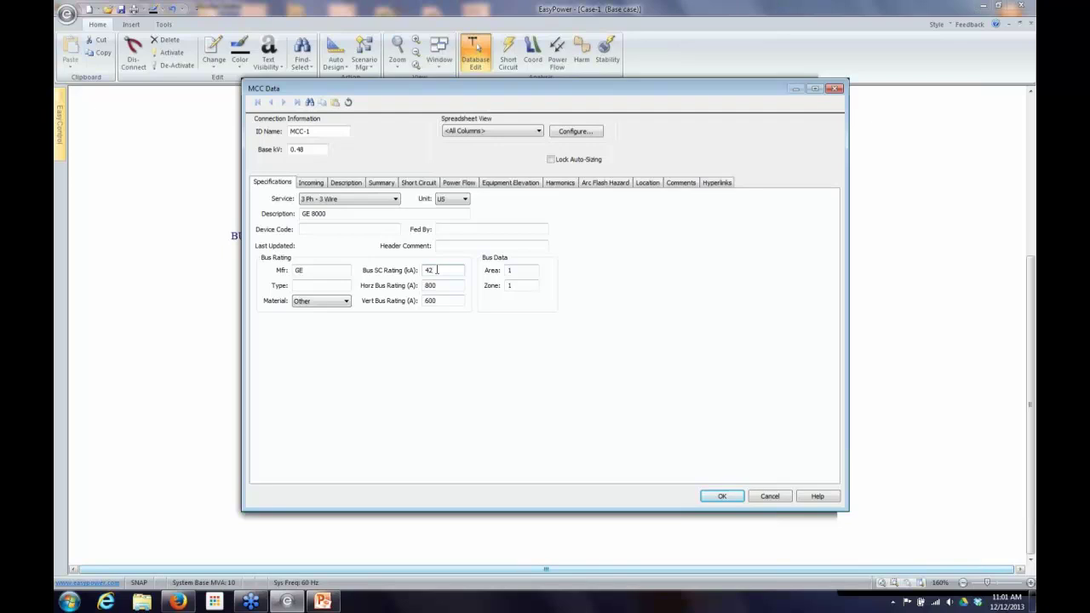
click(770, 496)
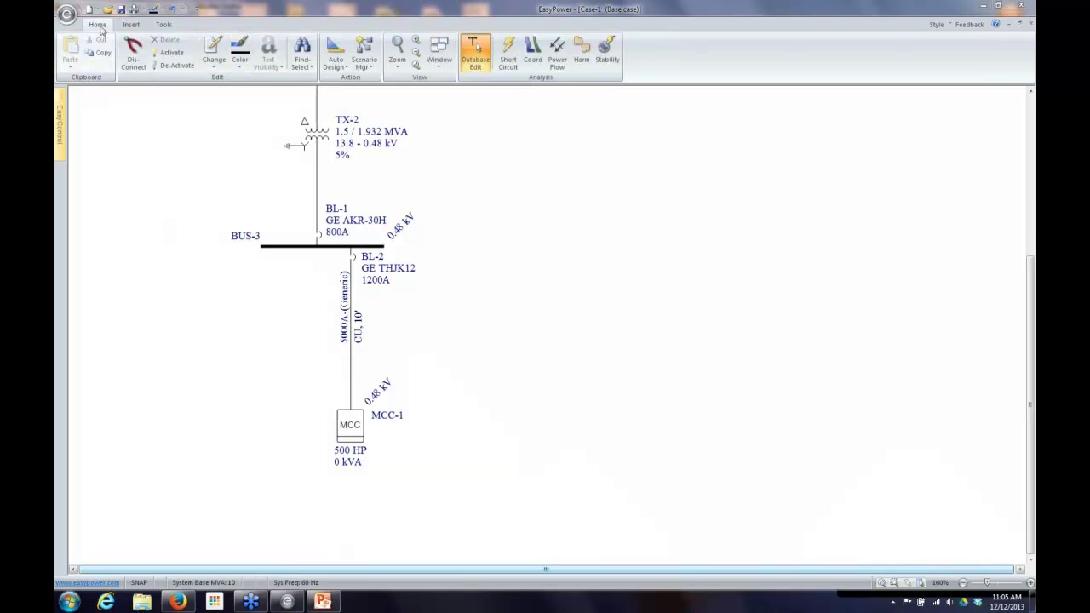
Insert a motor below BUS-3, connected near the end of the bus away from BL-2, and open its data.
click(130, 25)
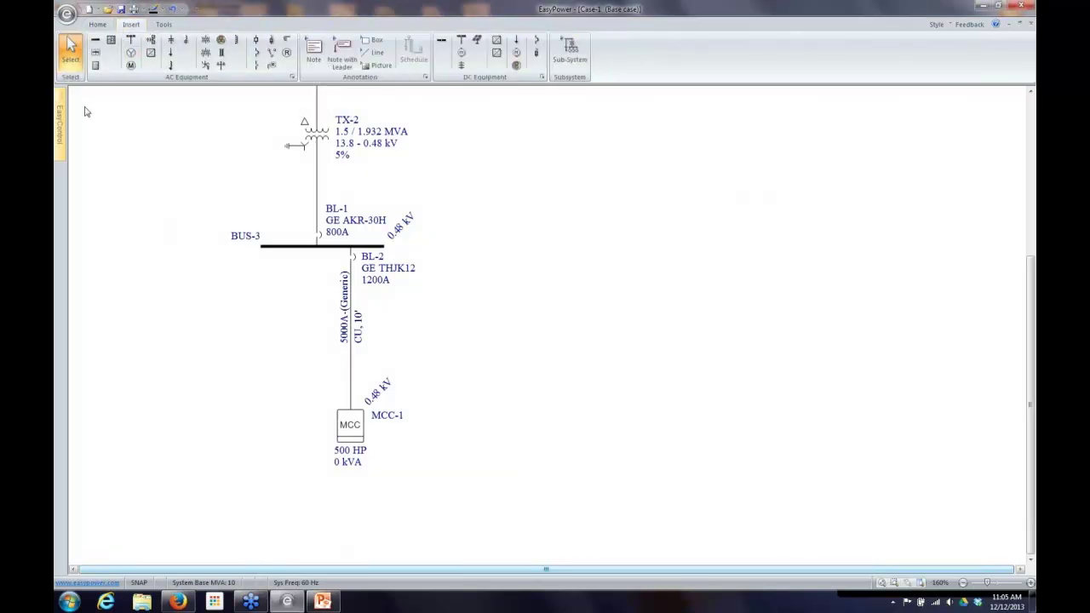
click(130, 66)
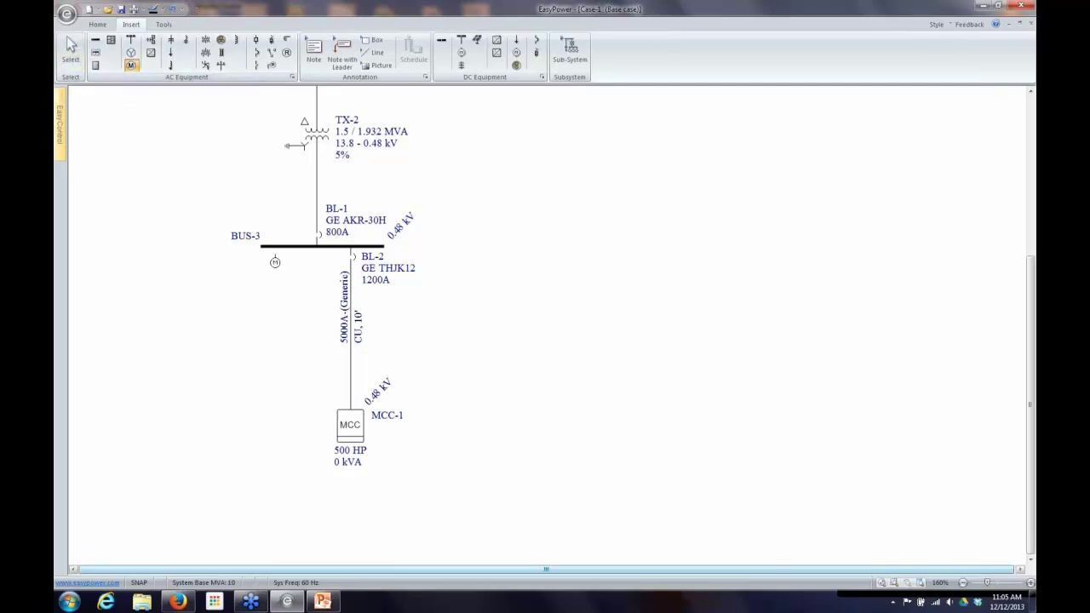
drag(271, 256, 271, 349)
double_click(271, 349)
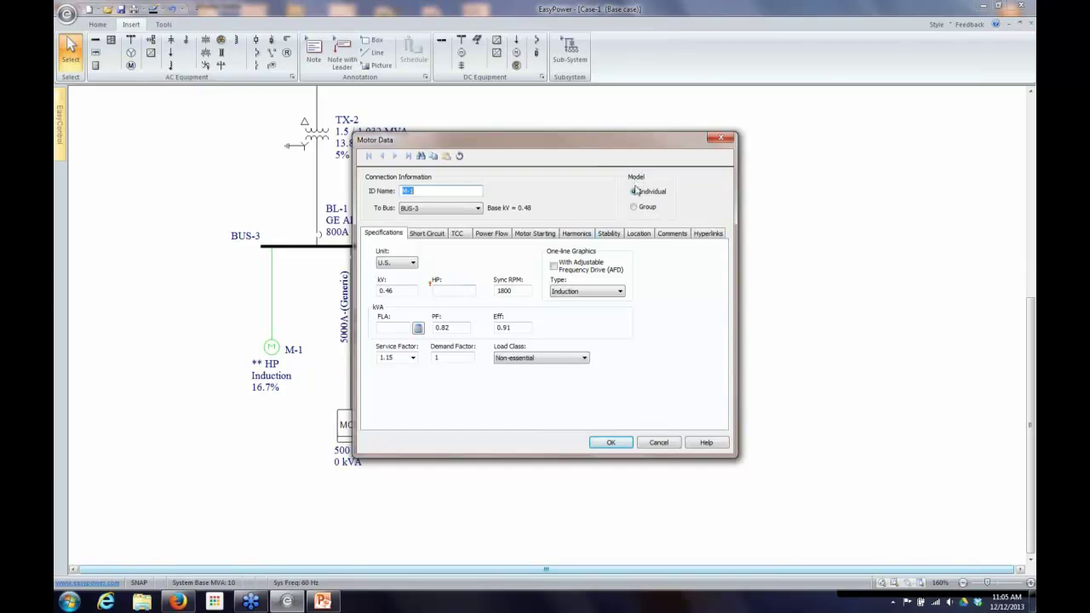
Model the new motor as a group and set its rating to 178 HP.
click(634, 208)
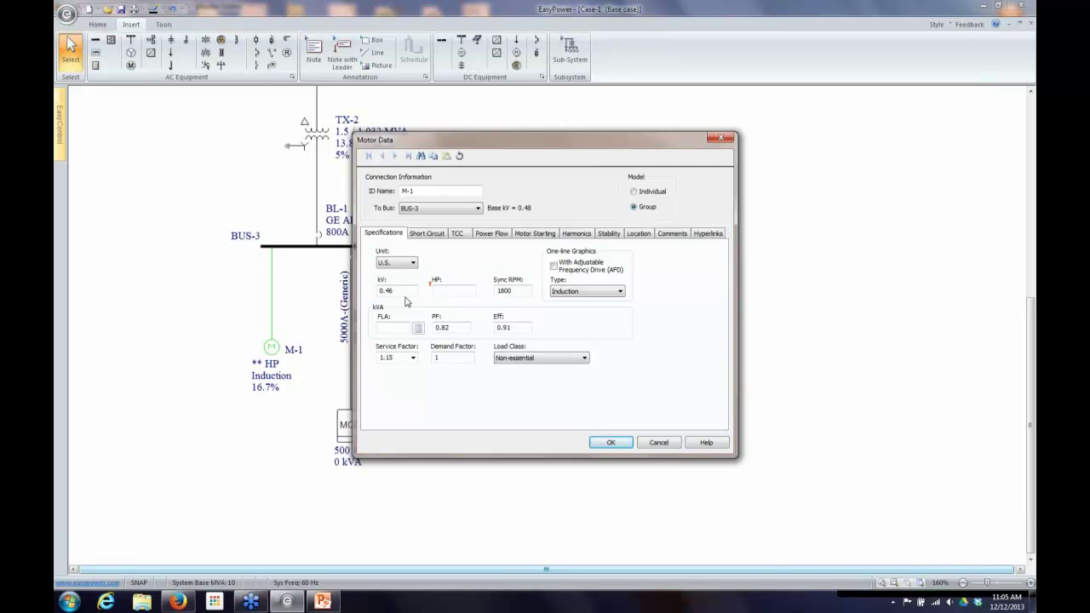
click(455, 290)
text(1780)
key(BackSpace)
key(BackSpace)
Set the motor's short circuit ANSI code to < 50, calculate its X/R and accept the motor data.
click(427, 234)
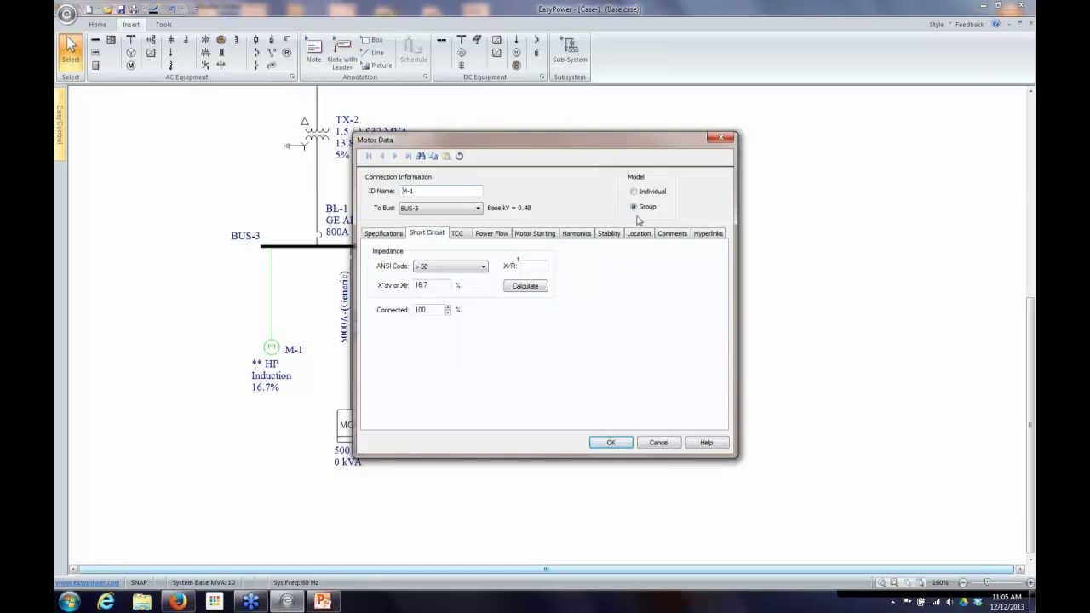
click(468, 271)
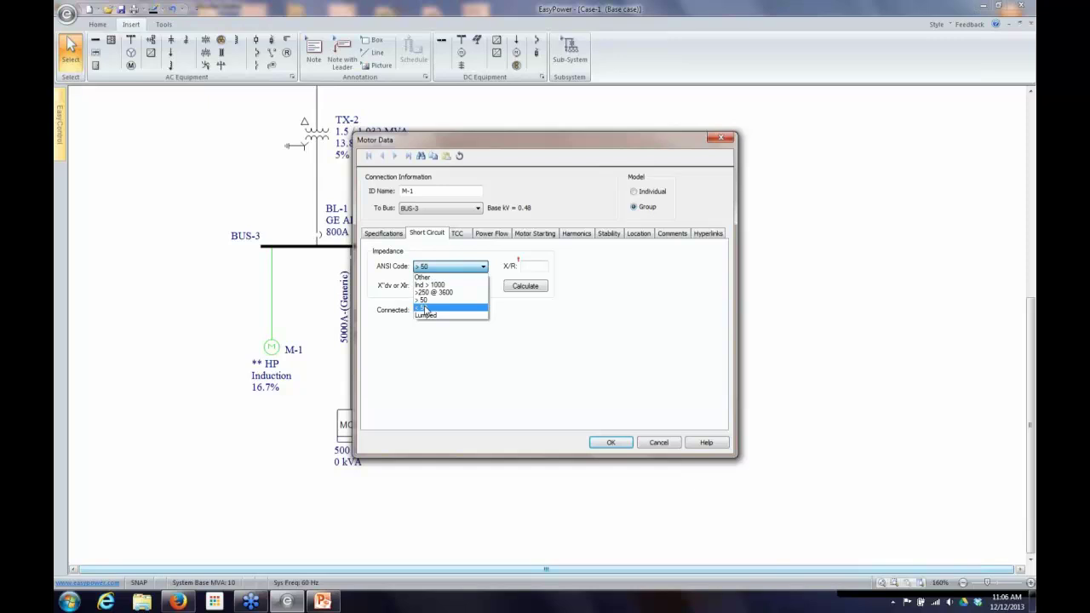
click(425, 309)
click(536, 286)
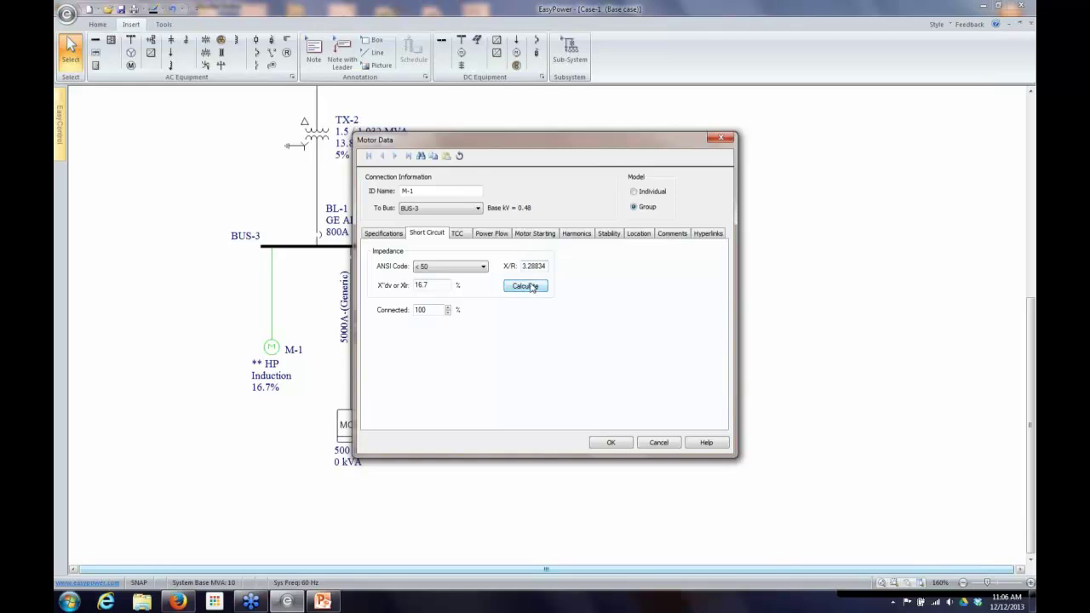
click(607, 444)
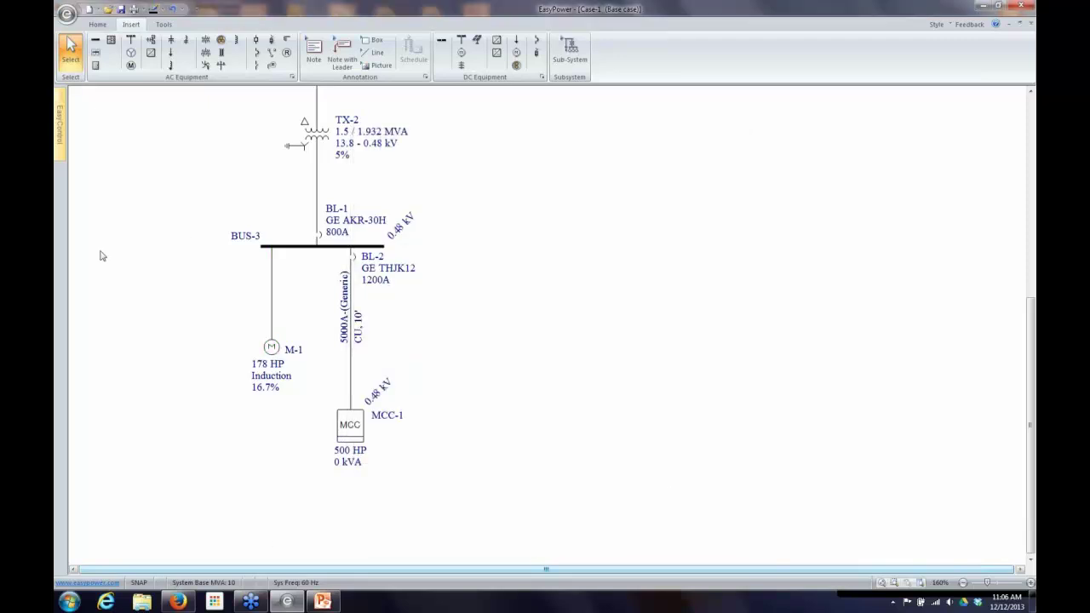
Review the equipment default options for the grouped-motor X/R calculation and leave them without saving changes.
click(99, 26)
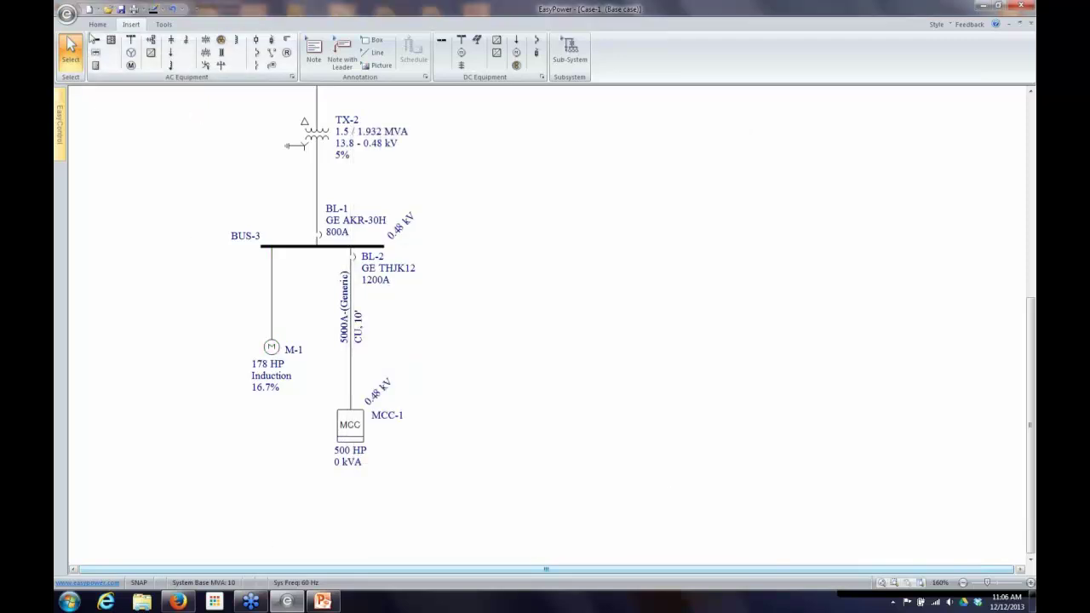
click(164, 24)
click(289, 53)
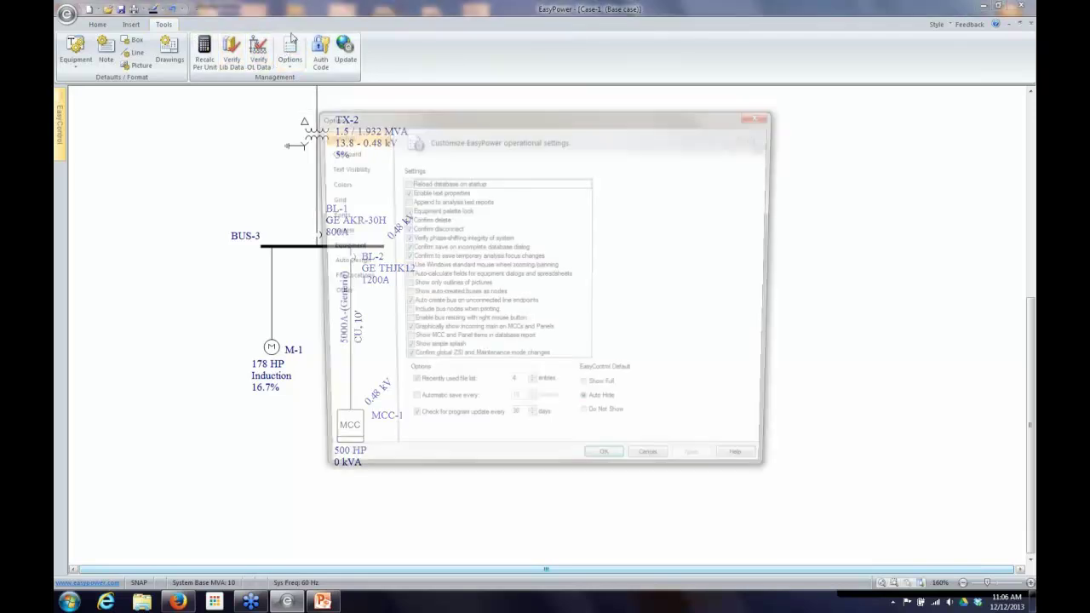
click(341, 246)
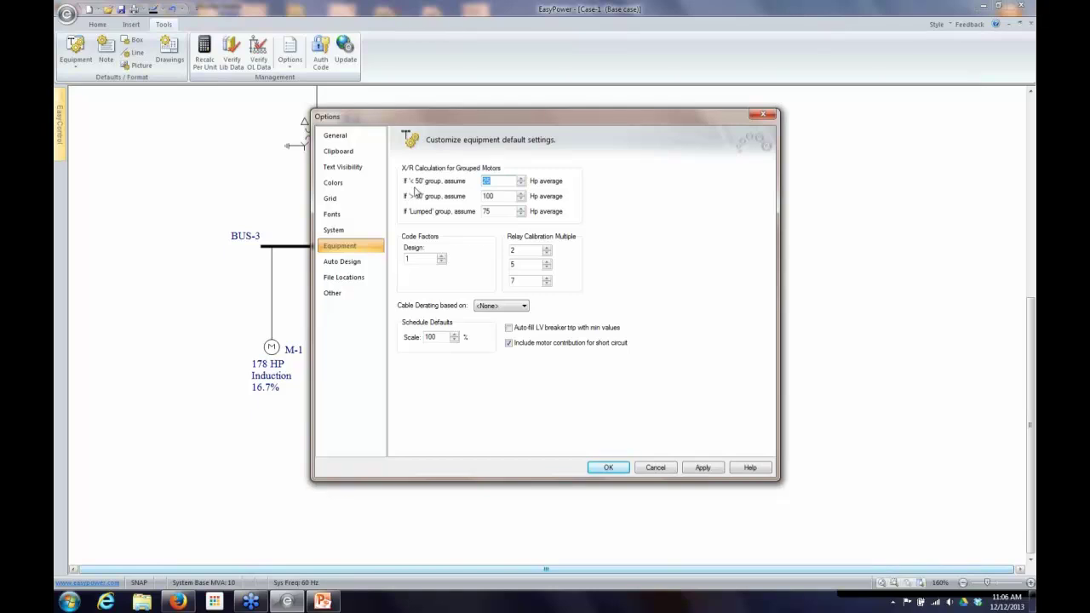
click(508, 183)
click(656, 468)
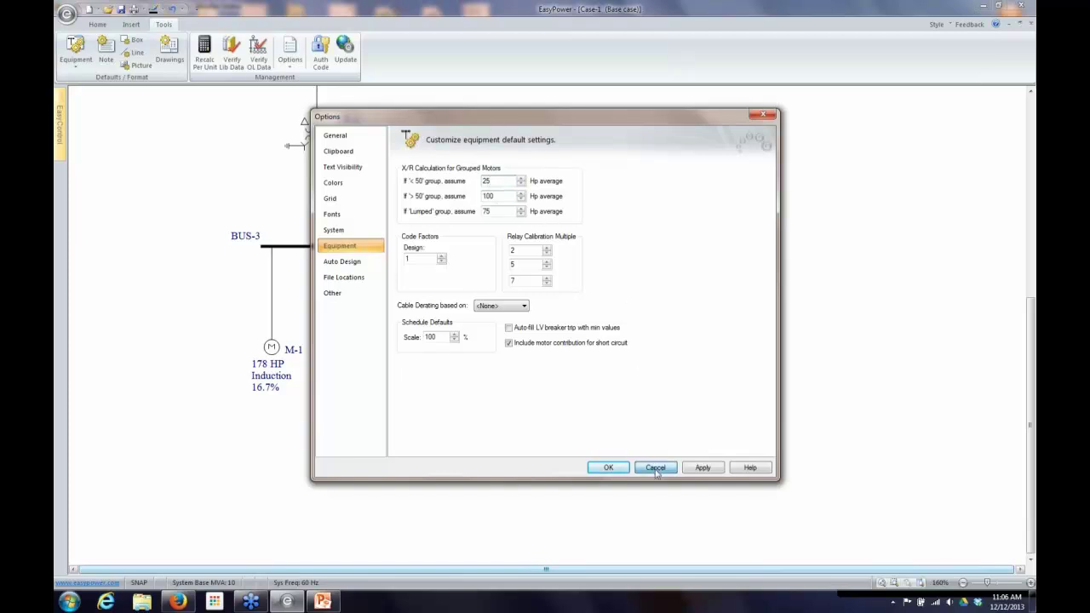